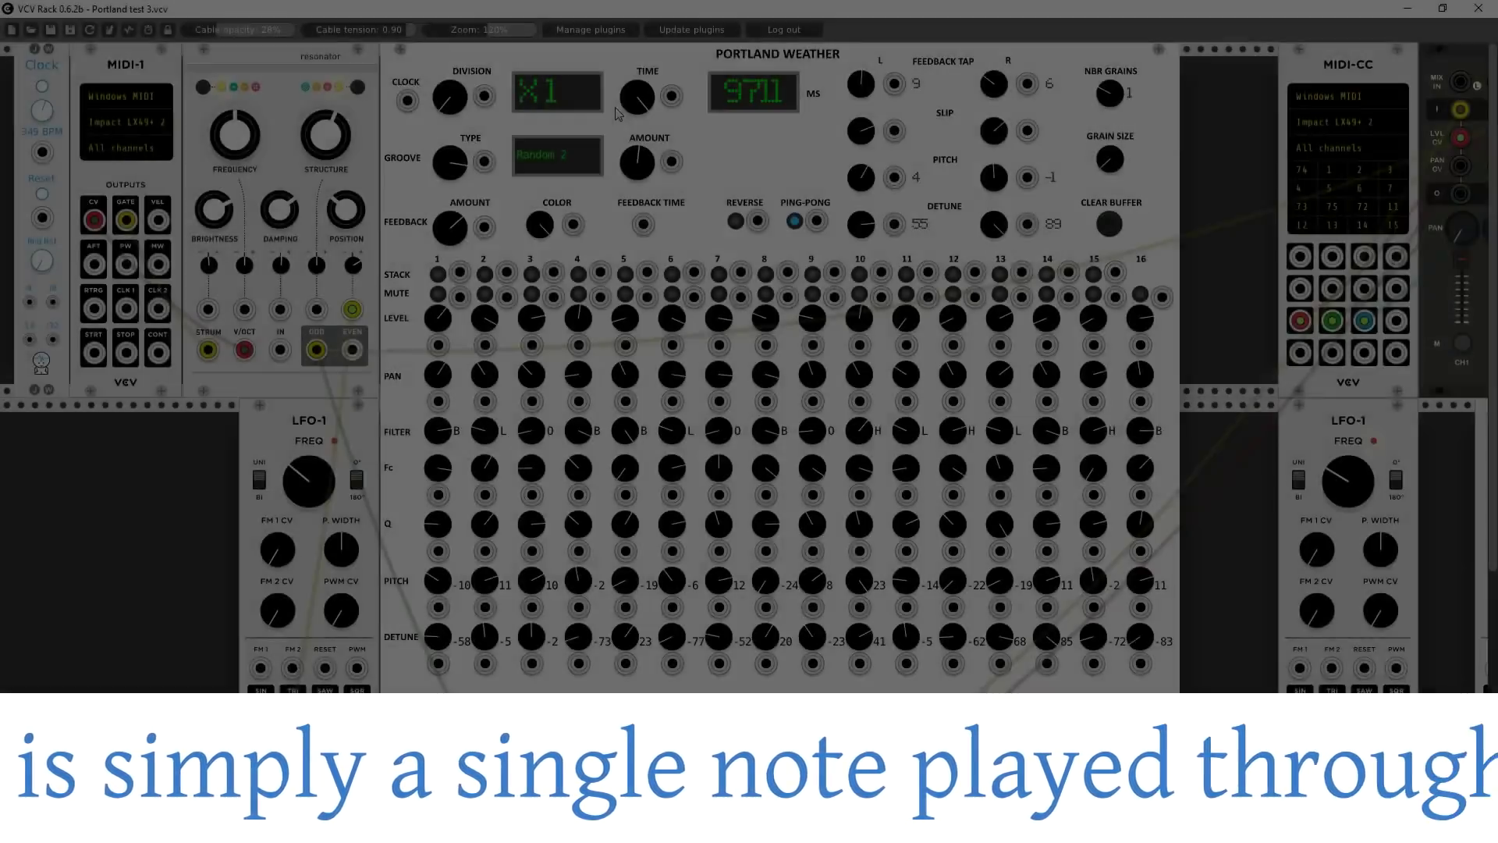
# Lower the Portland Weather delay time to about 2571 ms, and randomize the module's settings
pyautogui.moveTo(633, 90); pyautogui.dragTo(634, 462)
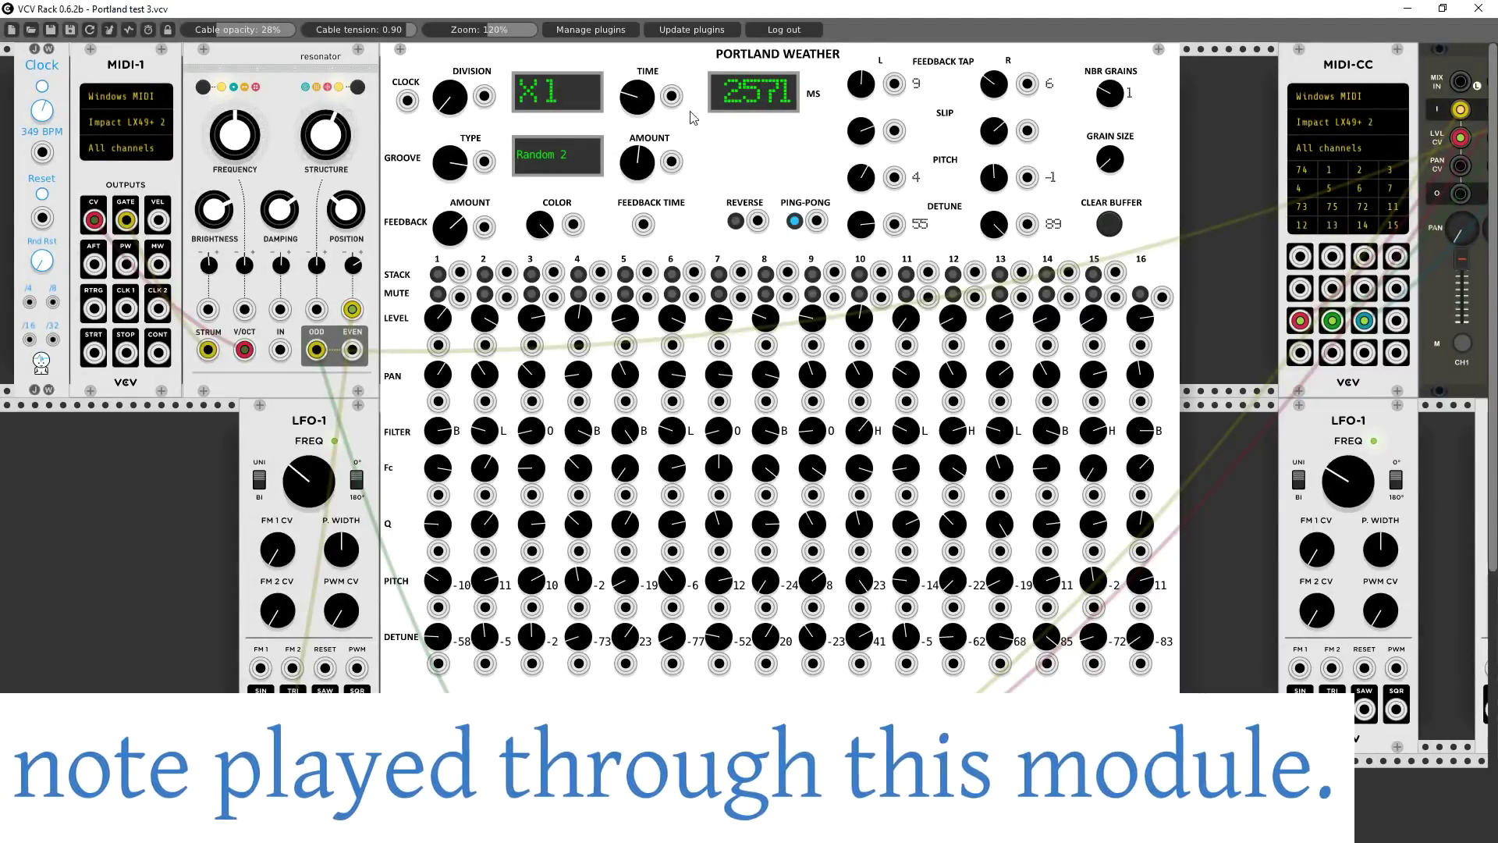
pyautogui.click(737, 223)
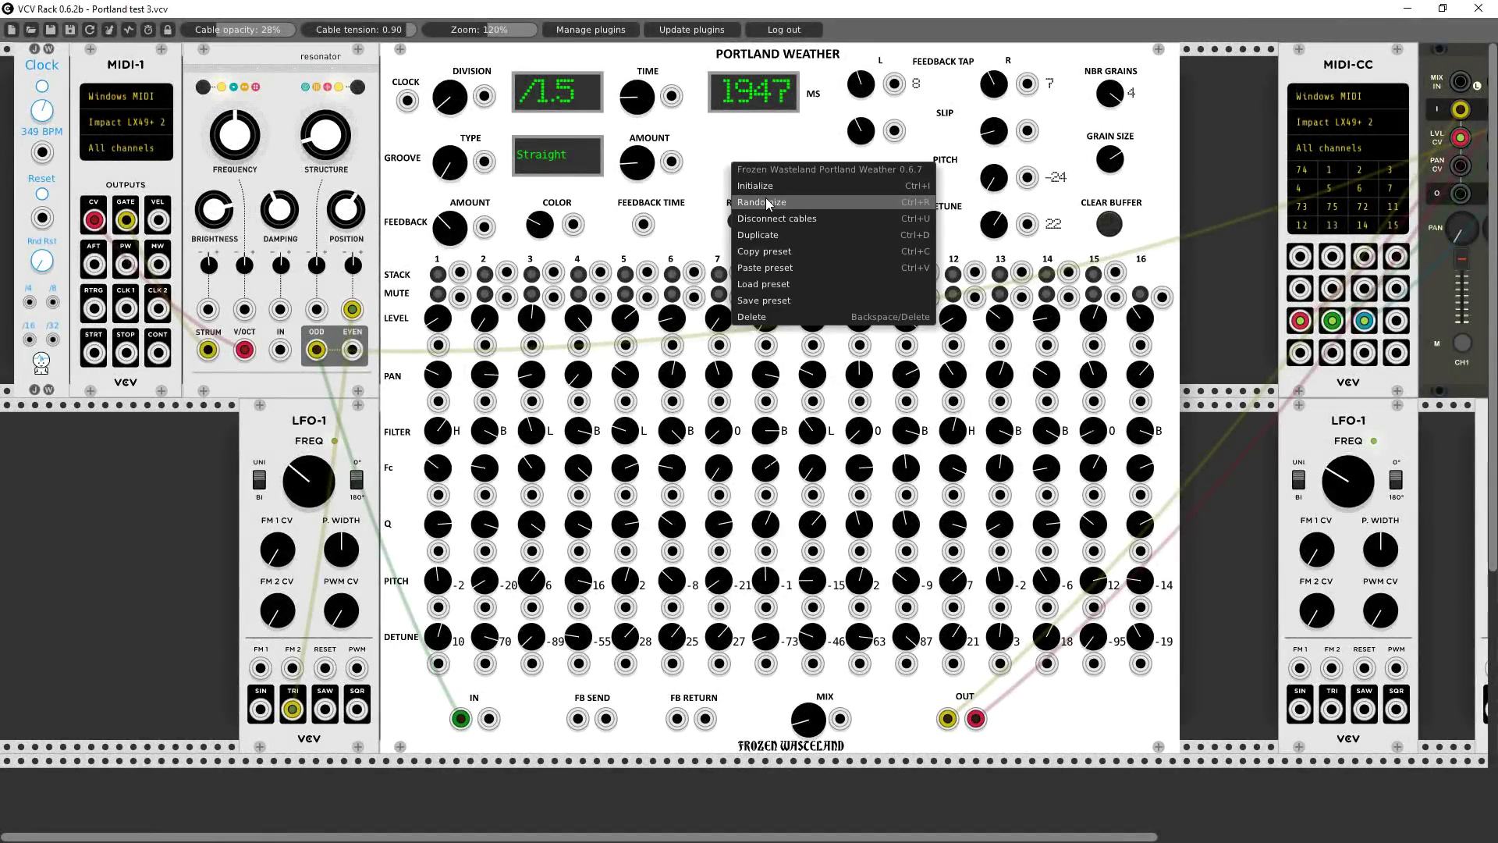
pyautogui.click(766, 201)
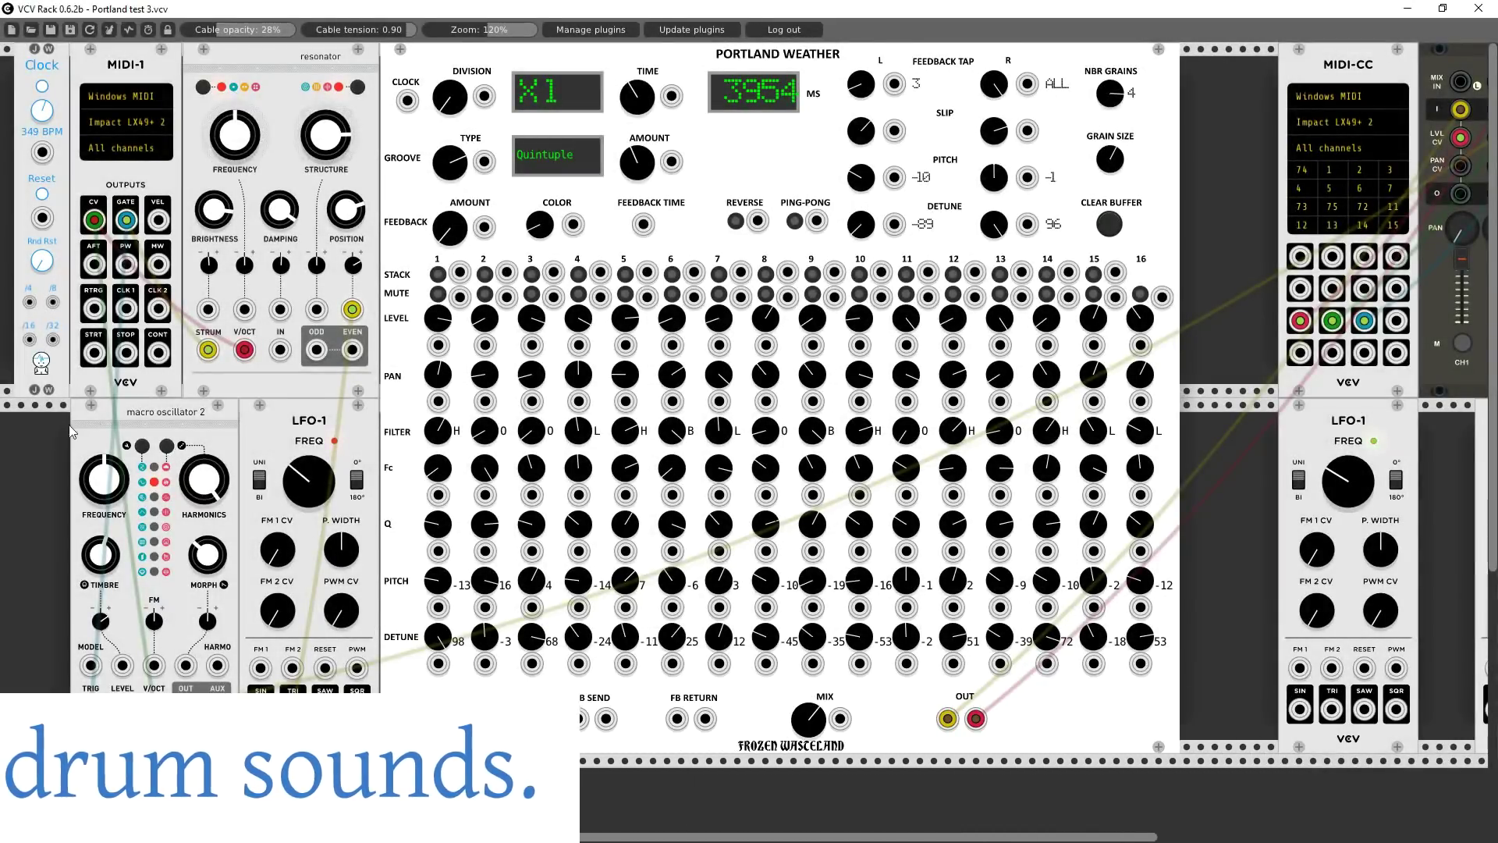
# Raise the harmonics and morph knobs slightly on the macro oscillator 2 module
pyautogui.moveTo(200, 487); pyautogui.dragTo(200, 468)
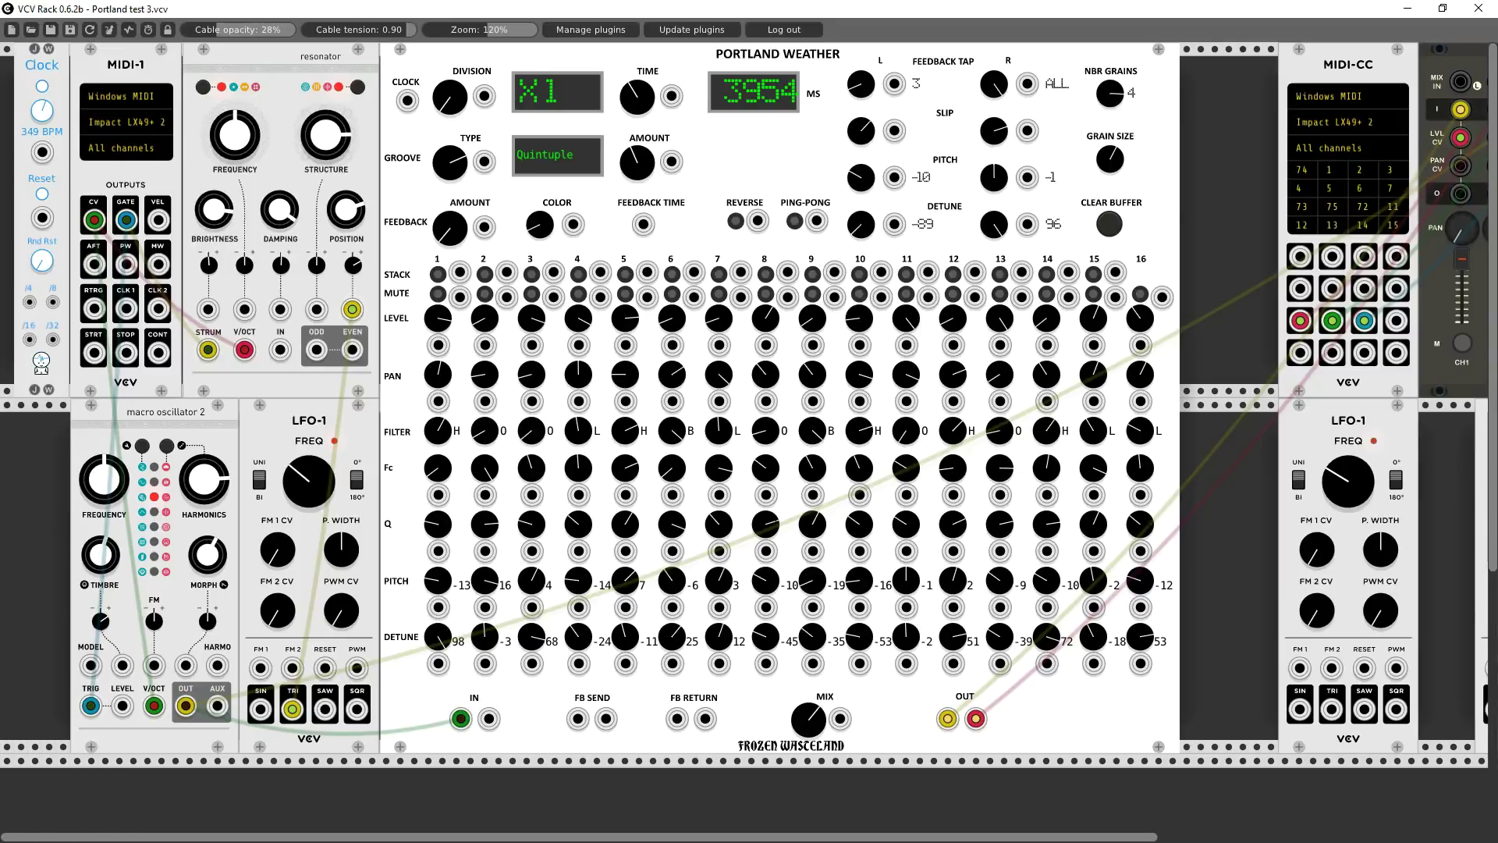
pyautogui.moveTo(204, 555); pyautogui.dragTo(203, 509)
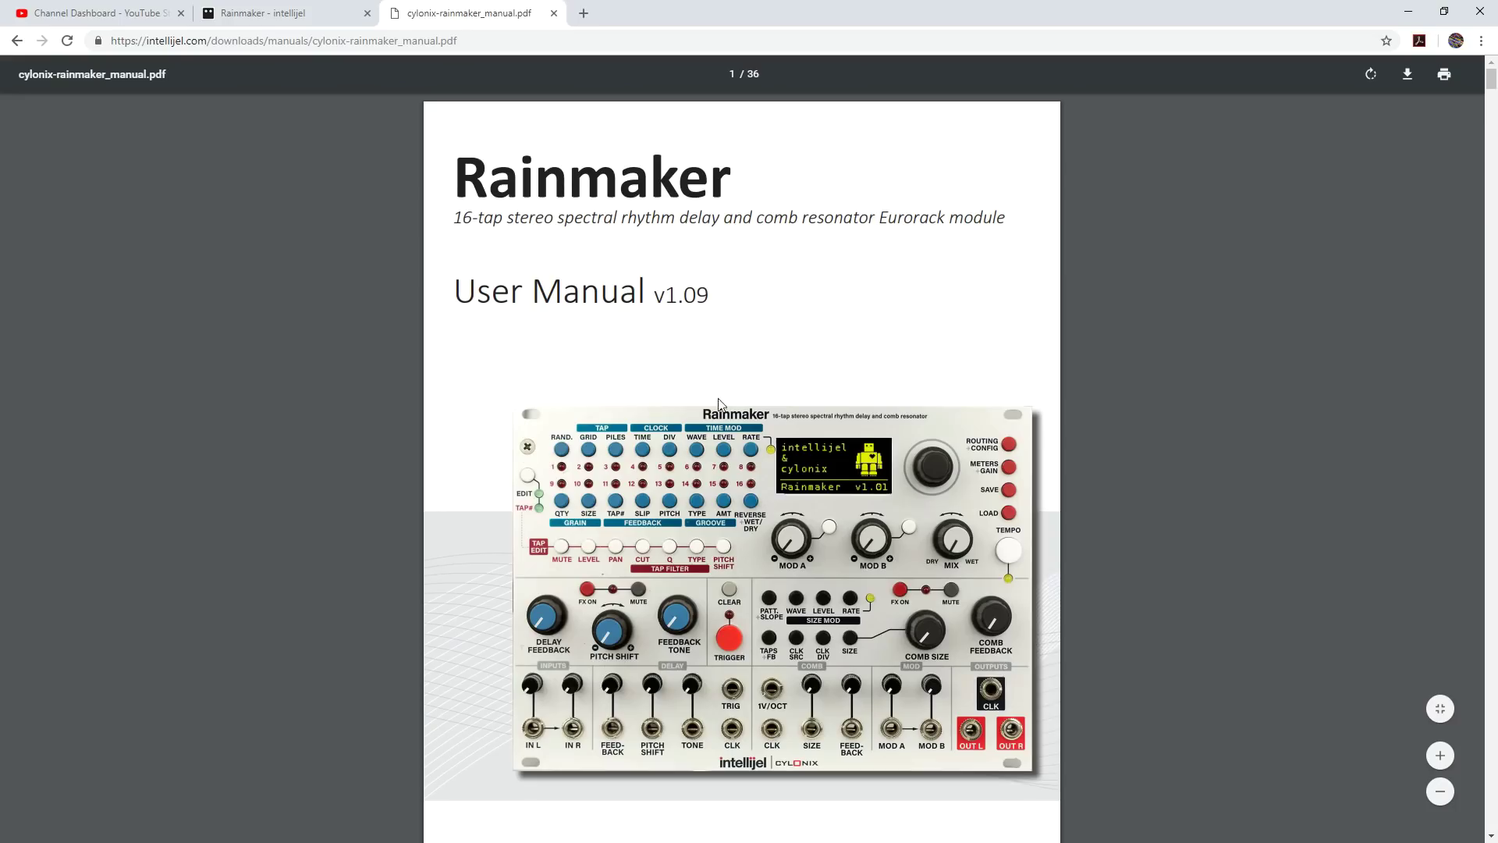
# Look over the cover page of the Rainmaker user manual and switch back to VCV Rack
pyautogui.scroll(-1, 826, 428)
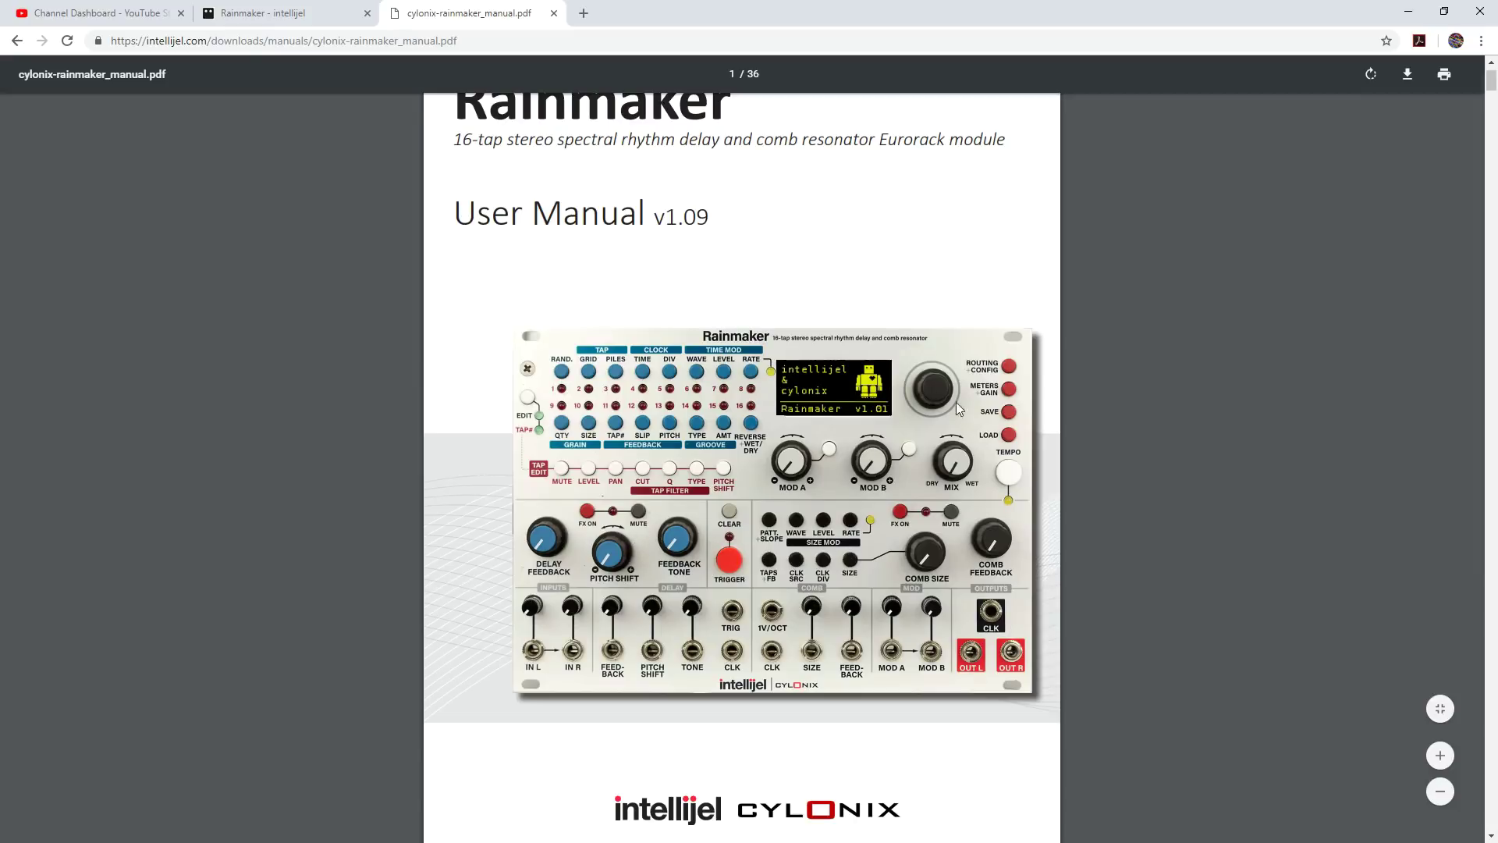
pyautogui.click(1408, 11)
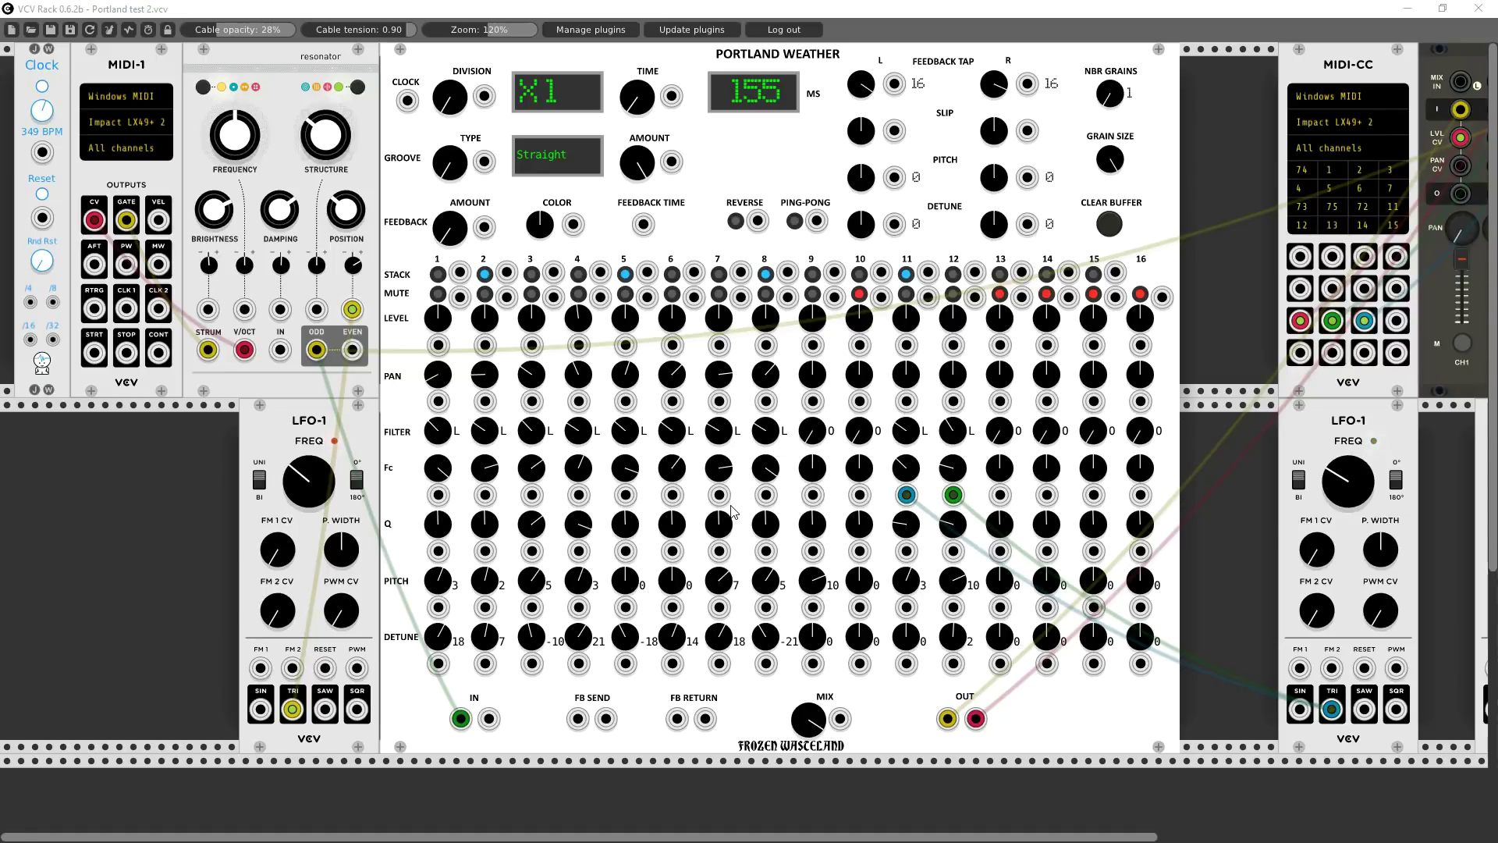
# Initialize the Portland Weather module to its default settings
pyautogui.hotkey('ctrl', 'i')
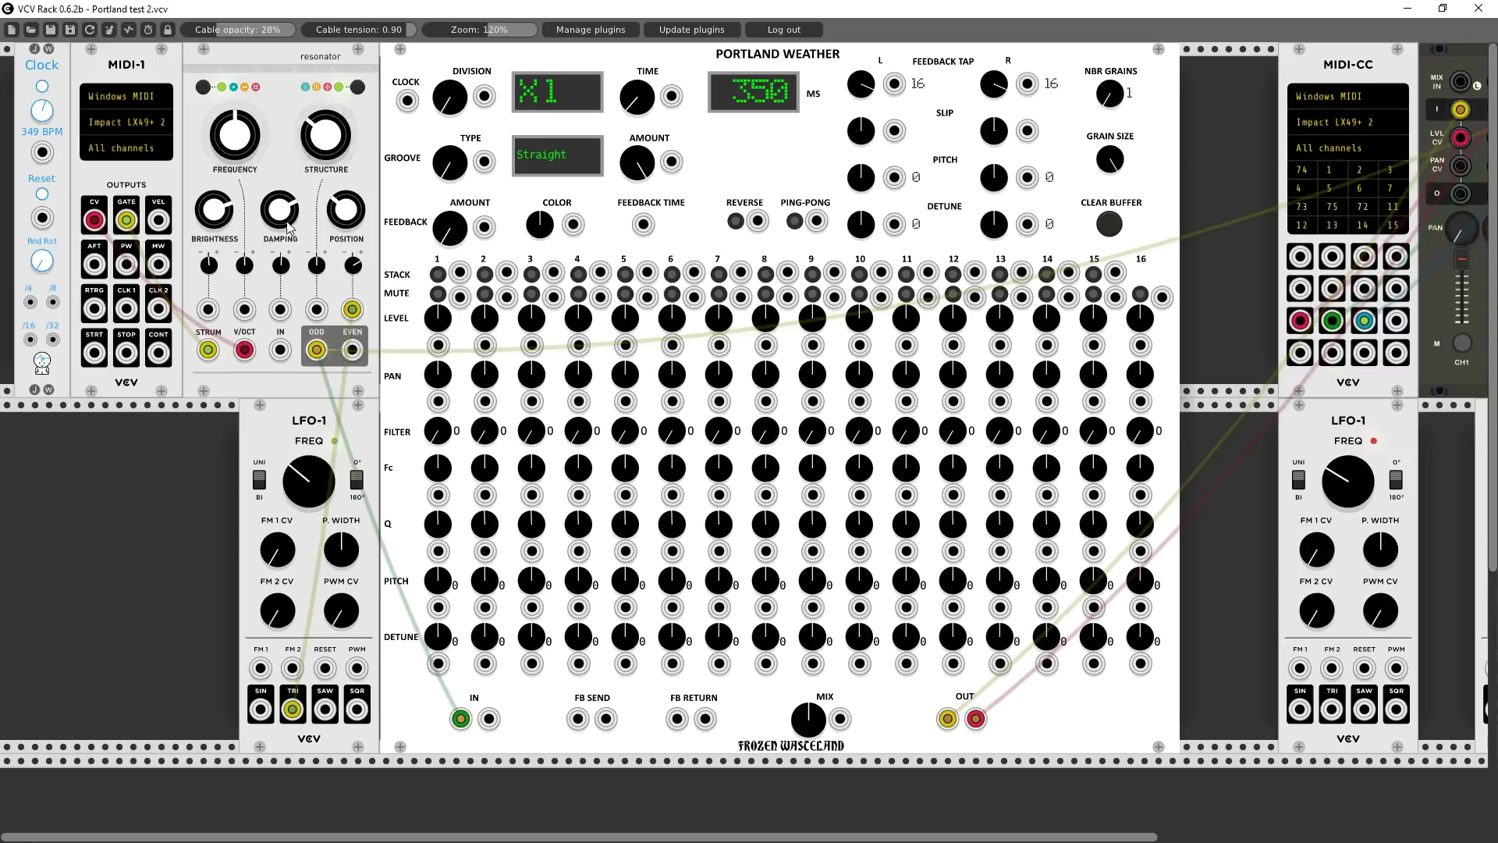
# Examine the resonator's knobs and its LFO modulation, as well as the mixer and audio modules at the far end of the patch
pyautogui.moveTo(288, 226)
pyautogui.mouseDown()
pyautogui.moveTo(289, 259)
pyautogui.moveTo(288, 246)
pyautogui.mouseUp()
pyautogui.moveTo(326, 138)
pyautogui.mouseDown()
pyautogui.moveTo(326, 98)
pyautogui.moveTo(326, 148)
pyautogui.moveTo(326, 135)
pyautogui.mouseUp()
pyautogui.moveTo(361, 271); pyautogui.dragTo(360, 261)
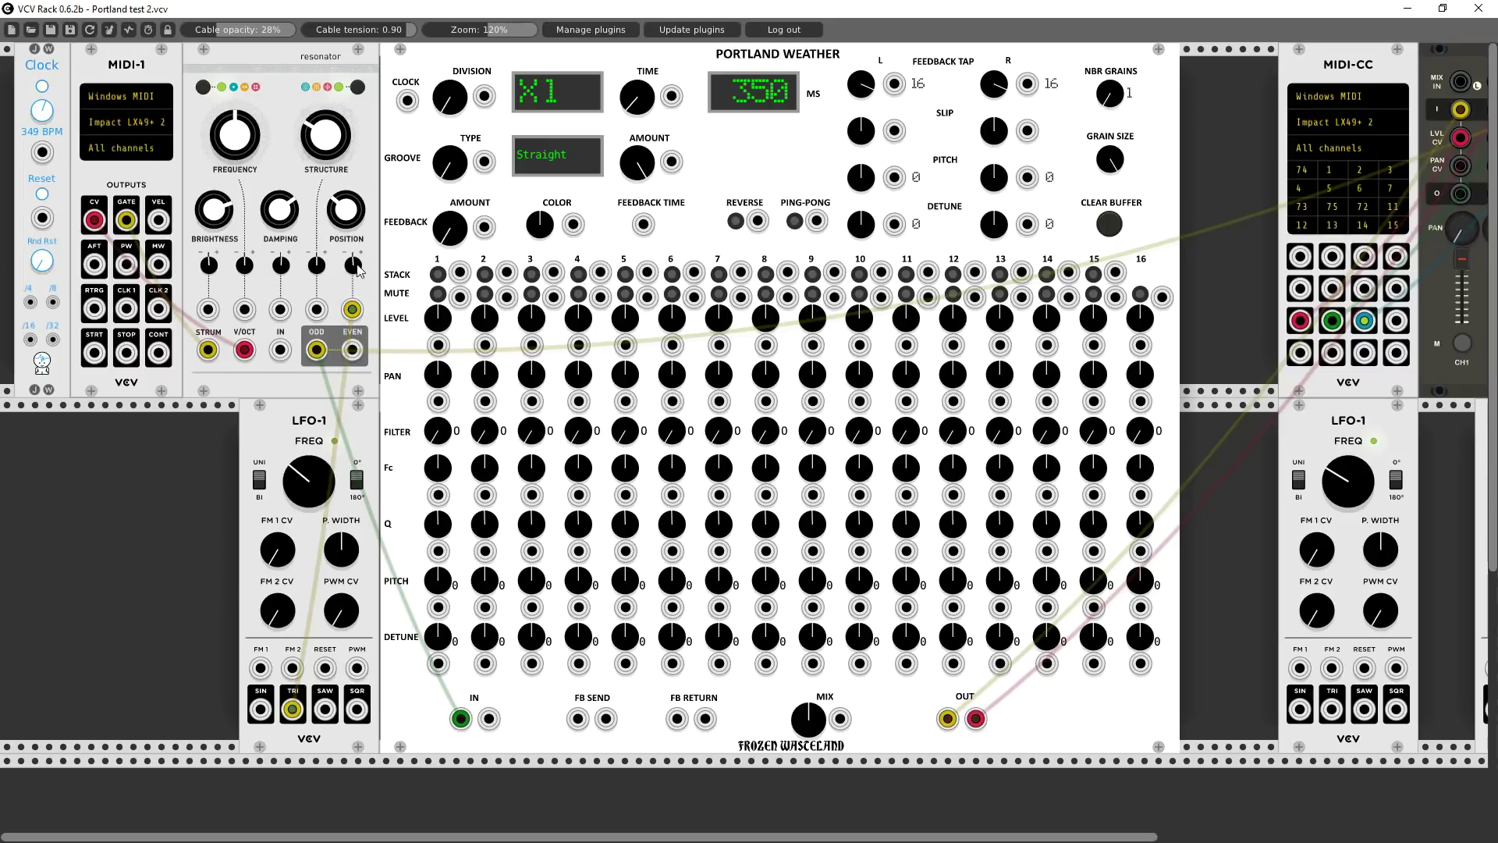
pyautogui.moveTo(348, 215); pyautogui.dragTo(348, 190)
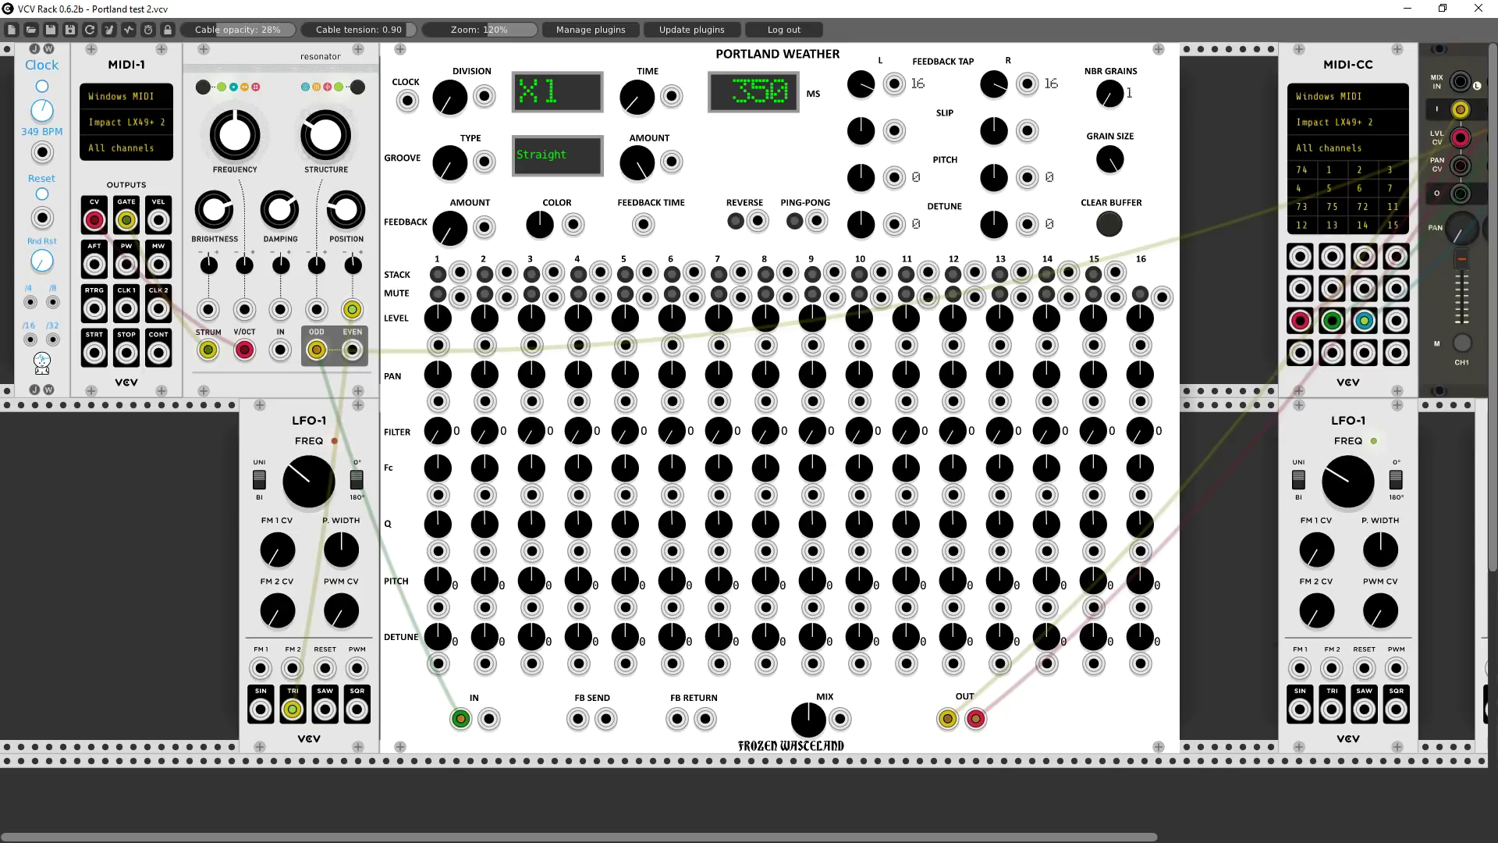
pyautogui.moveTo(294, 709); pyautogui.dragTo(352, 309)
pyautogui.moveTo(216, 215); pyautogui.dragTo(216, 204)
pyautogui.moveTo(331, 148); pyautogui.dragTo(331, 129)
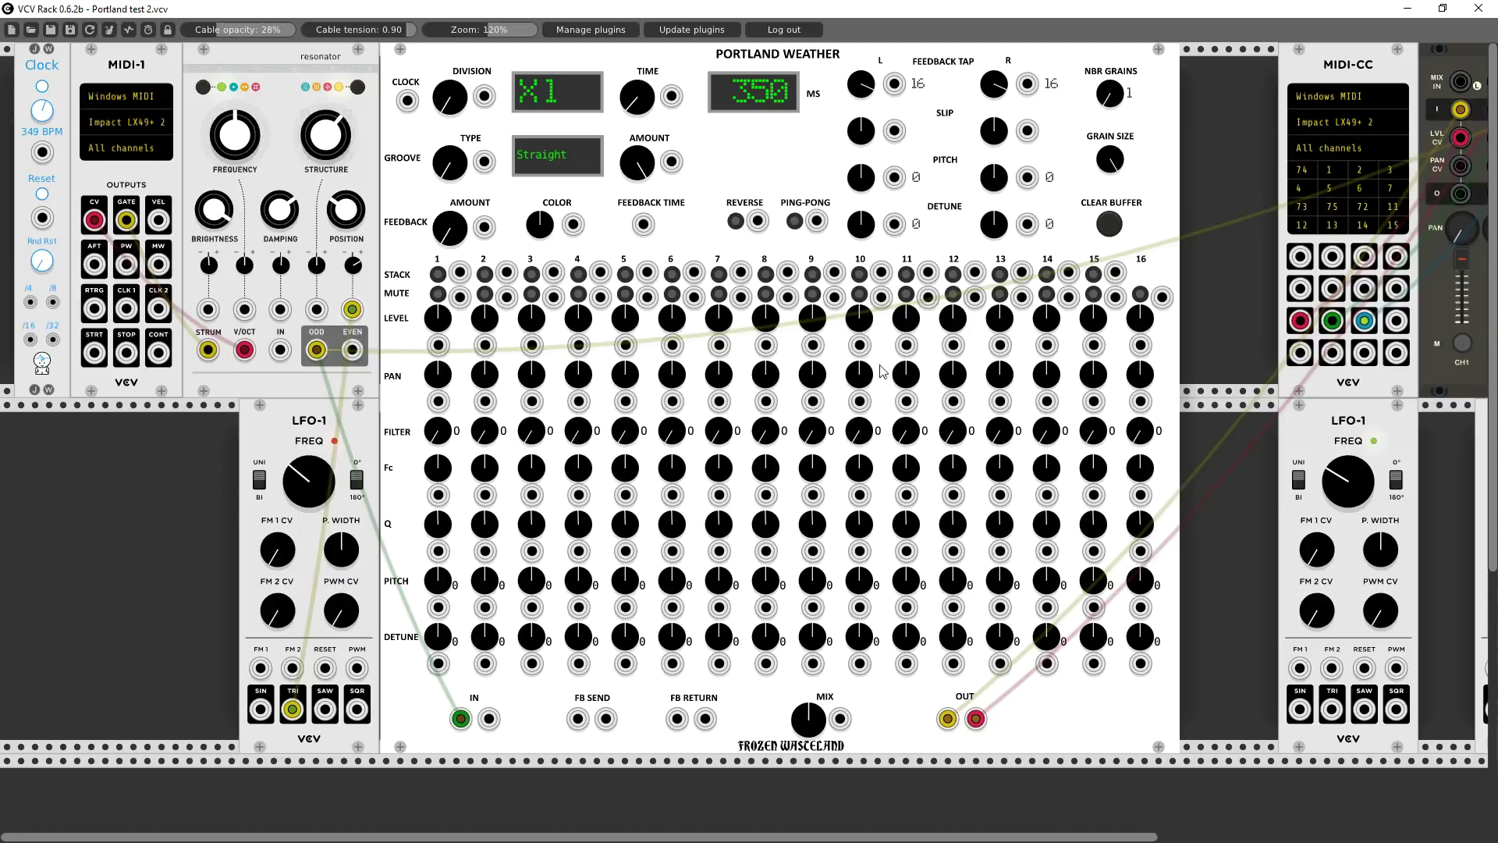
pyautogui.click(360, 88)
pyautogui.hscroll(5, 994, 165)
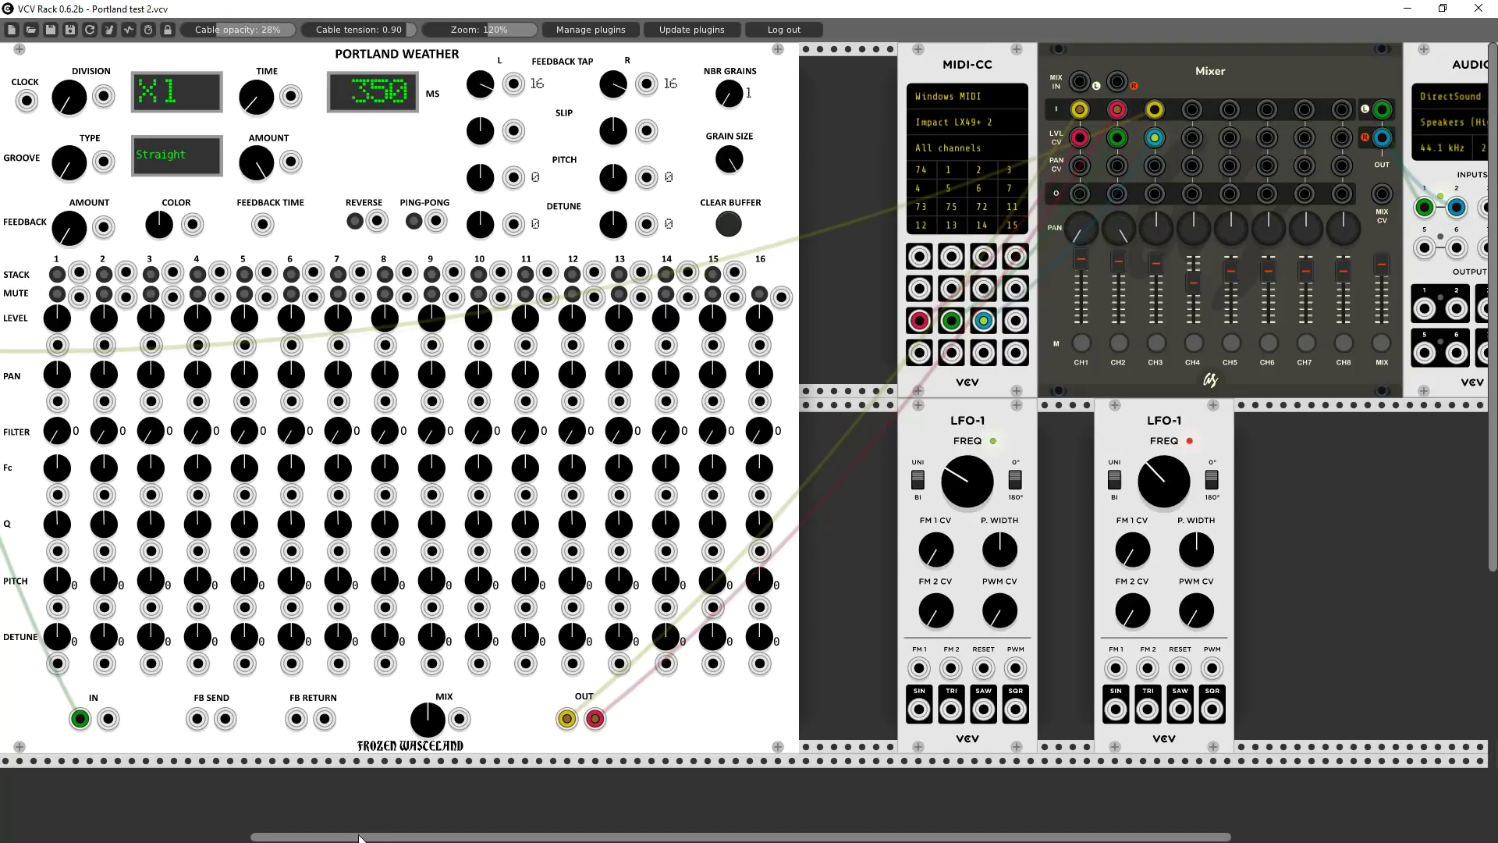
pyautogui.moveTo(358, 838)
pyautogui.mouseDown()
pyautogui.moveTo(108, 838)
pyautogui.moveTo(380, 838)
pyautogui.mouseUp()
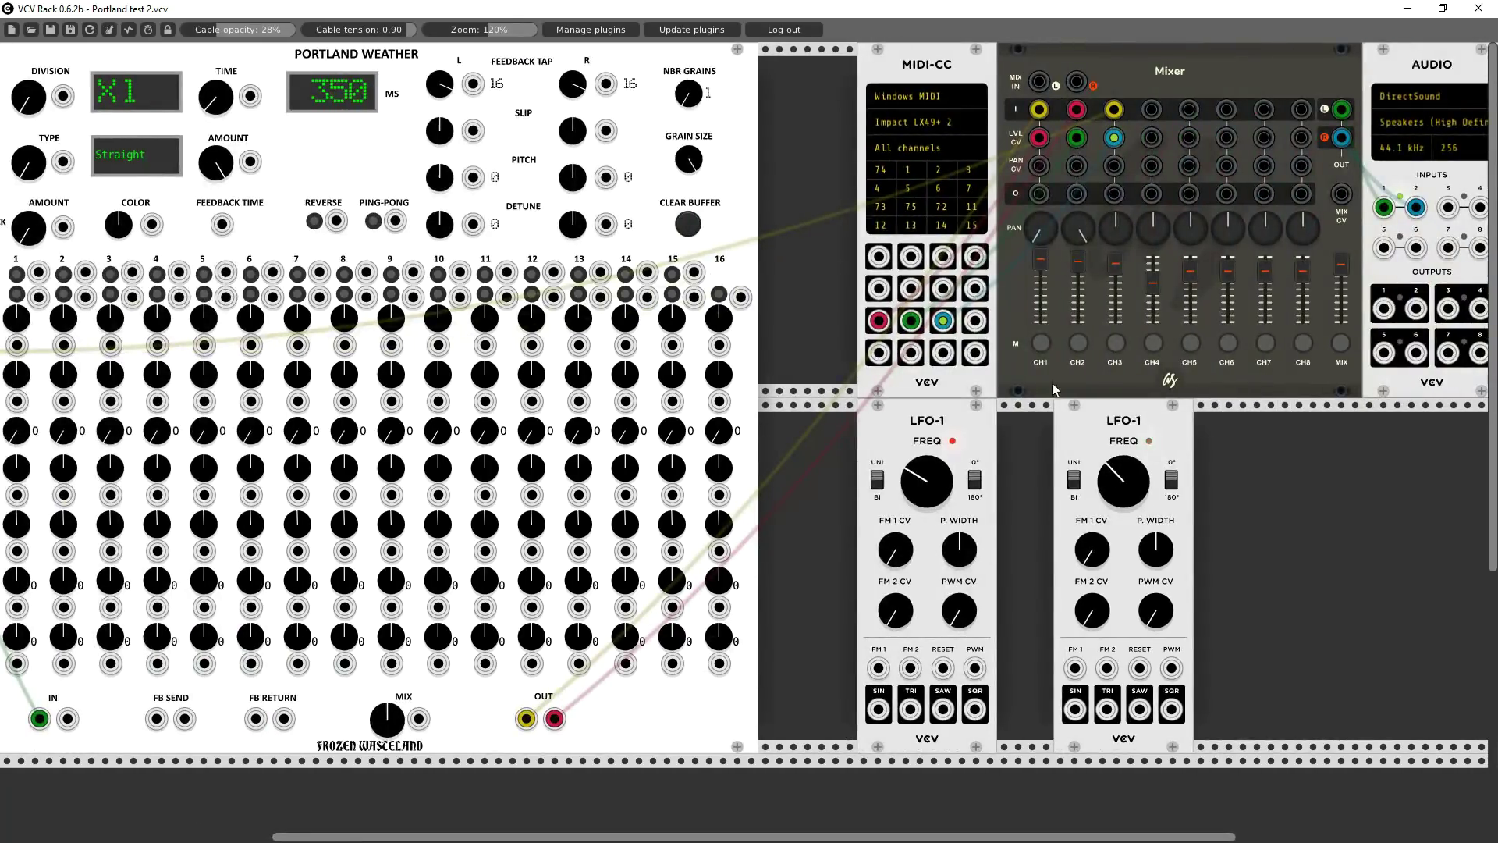
pyautogui.moveTo(811, 838); pyautogui.dragTo(538, 839)
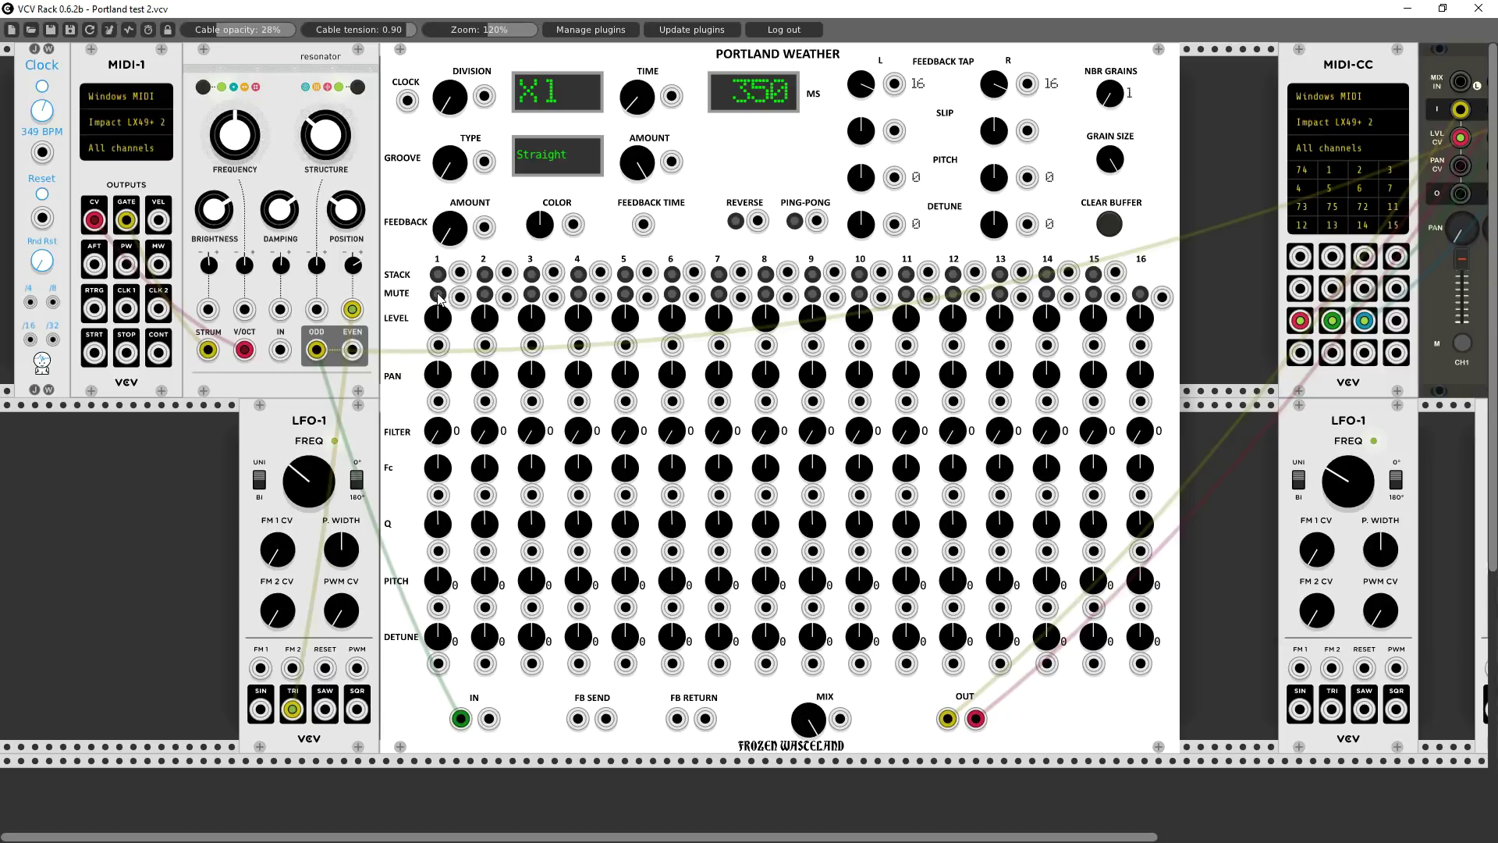
# Mute taps 1, 4, 7, 10, 13 and 16 of Portland Weather and set the delay time to 210 ms
pyautogui.click(578, 295)
pyautogui.click(718, 294)
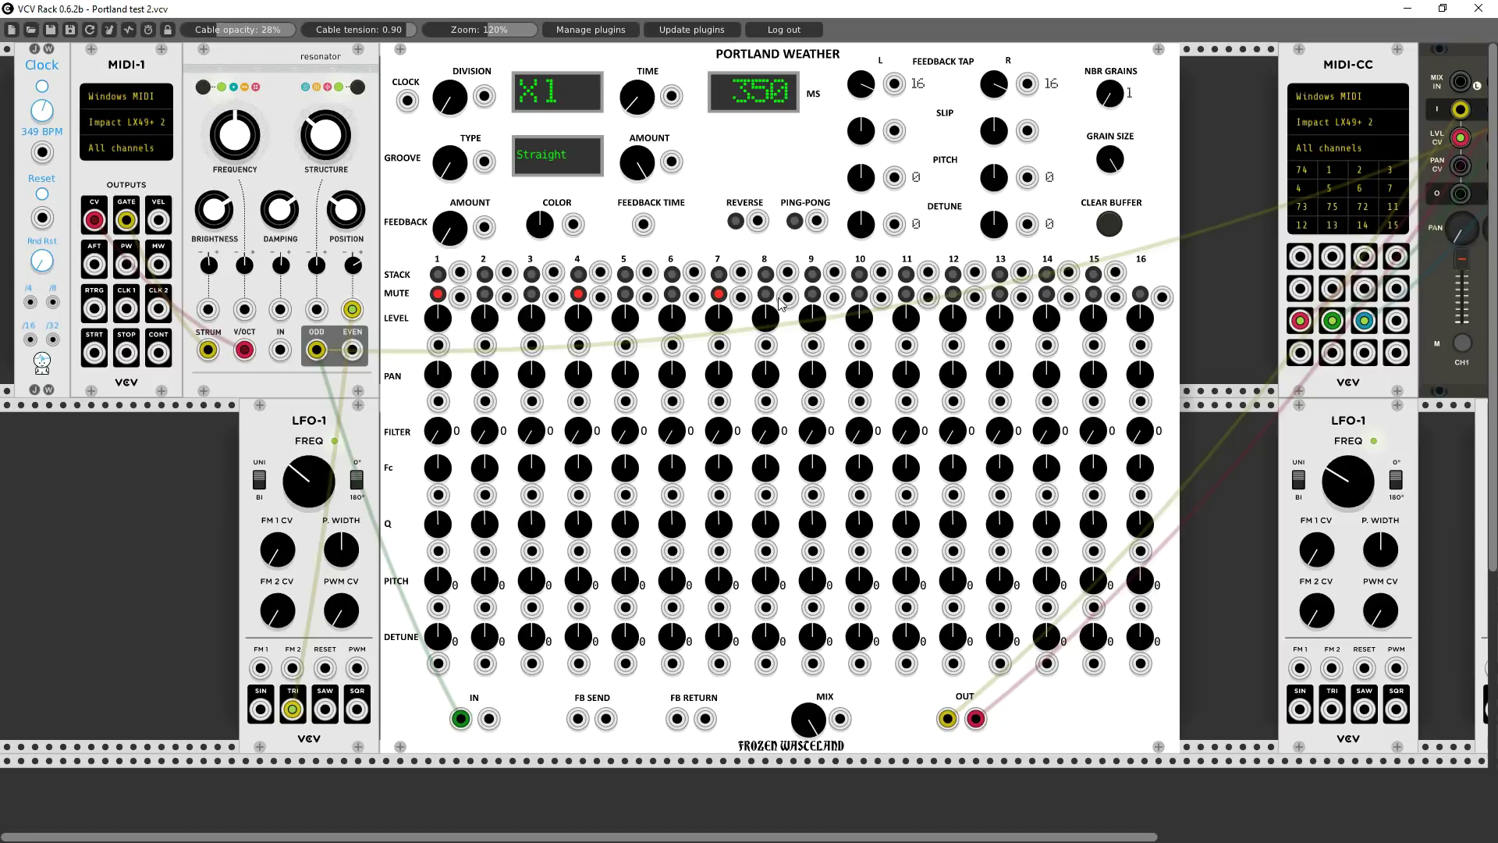
pyautogui.click(999, 294)
pyautogui.click(1140, 295)
pyautogui.moveTo(636, 96); pyautogui.dragTo(642, 108)
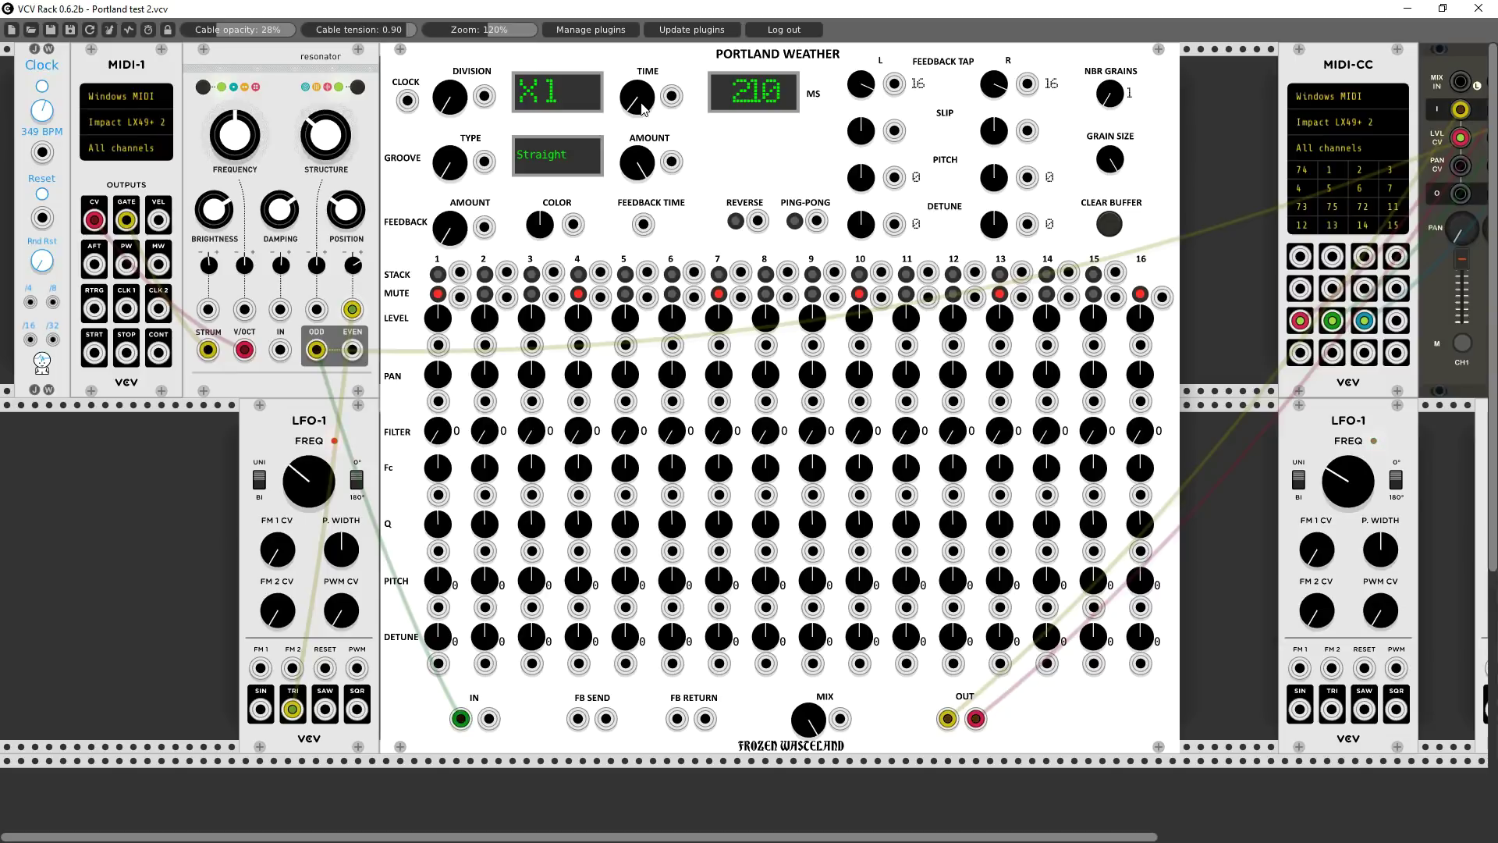
# Unmute taps 1, 4, 7, 10, 13 and 16 on Portland Weather
pyautogui.click(438, 295)
pyautogui.click(578, 295)
pyautogui.click(718, 295)
pyautogui.click(859, 295)
pyautogui.click(999, 294)
pyautogui.click(1140, 295)
# Set the pitch of taps 1 to 7 to 2, 3, 5, 7, 5, 3 and 2 respectively
pyautogui.moveTo(486, 30); pyautogui.dragTo(488, 30)
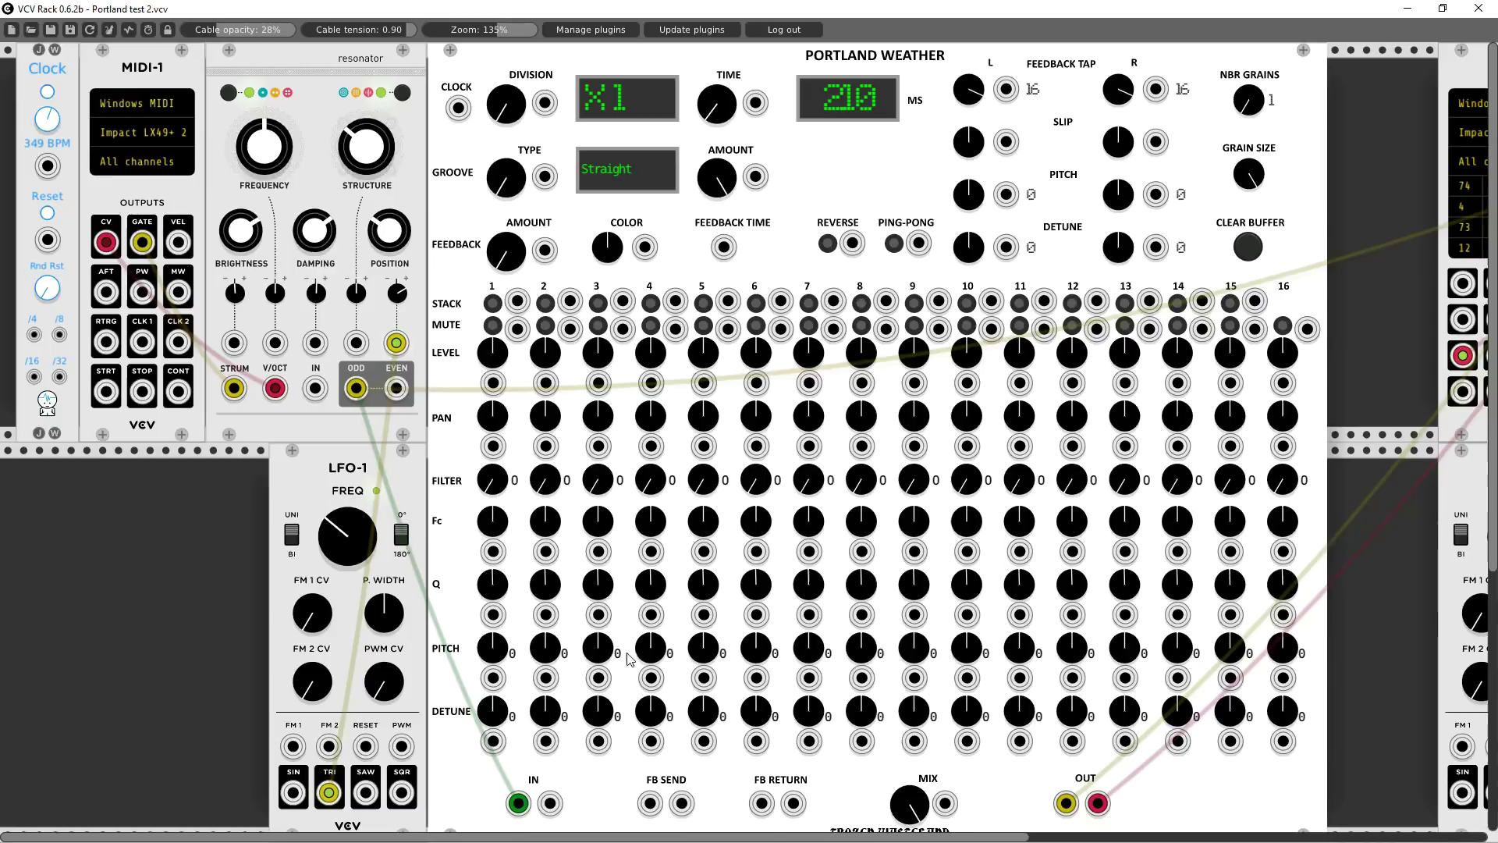
pyautogui.moveTo(493, 647)
pyautogui.mouseDown()
pyautogui.moveTo(493, 610)
pyautogui.moveTo(493, 649)
pyautogui.mouseUp()
pyautogui.moveTo(545, 648); pyautogui.dragTo(598, 643)
pyautogui.moveTo(650, 647); pyautogui.dragTo(650, 619)
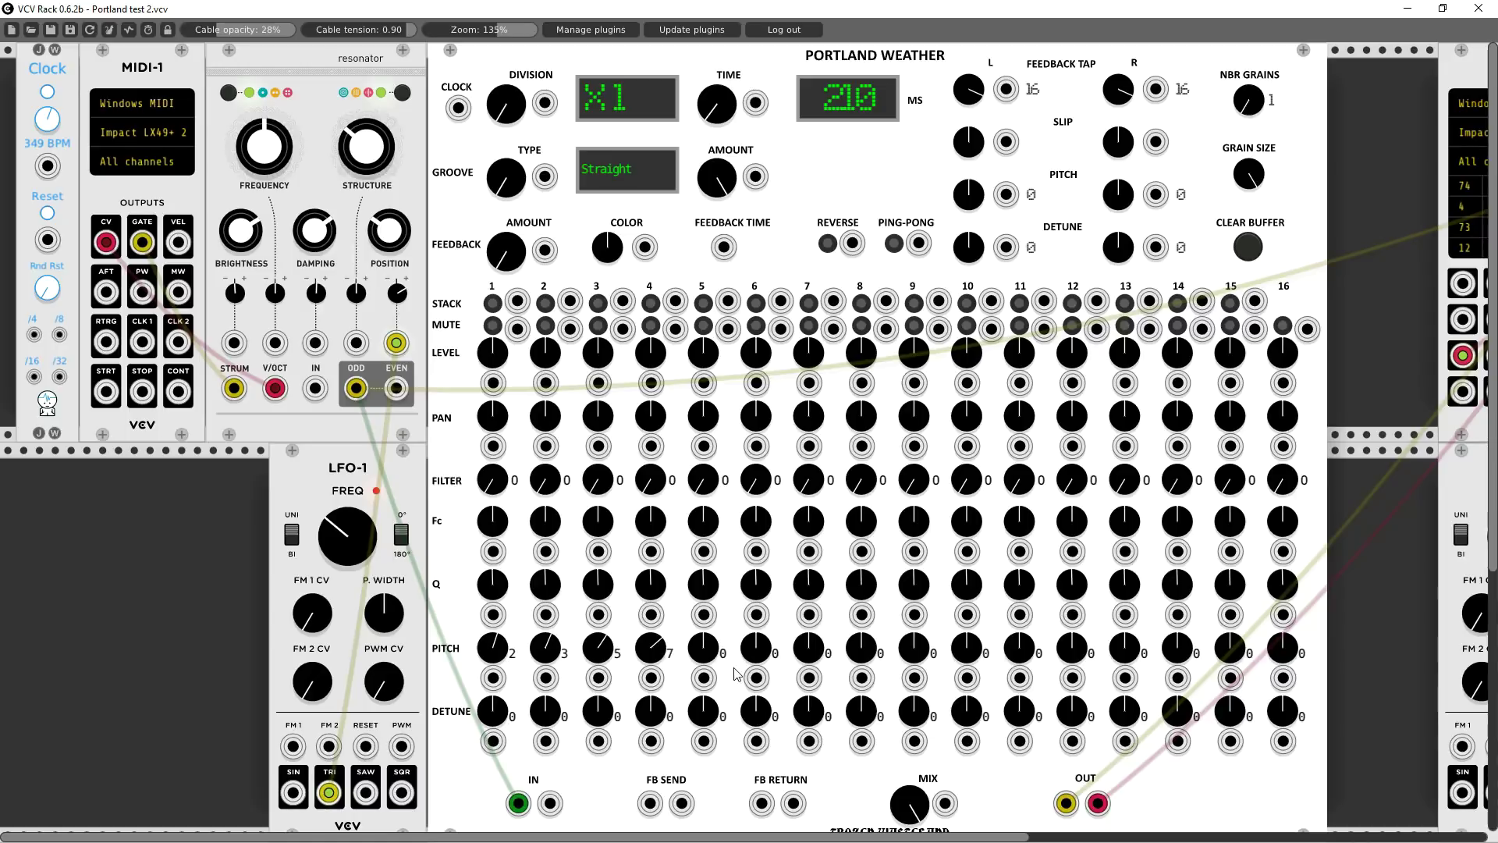
pyautogui.moveTo(703, 647); pyautogui.dragTo(756, 635)
pyautogui.moveTo(808, 648); pyautogui.dragTo(808, 641)
# Mute taps 9 through 16 of the Portland Weather delay
pyautogui.click(914, 326)
pyautogui.click(965, 326)
pyautogui.click(1019, 326)
pyautogui.click(1071, 326)
pyautogui.click(1124, 326)
pyautogui.click(1178, 327)
pyautogui.click(1230, 327)
pyautogui.click(1282, 326)
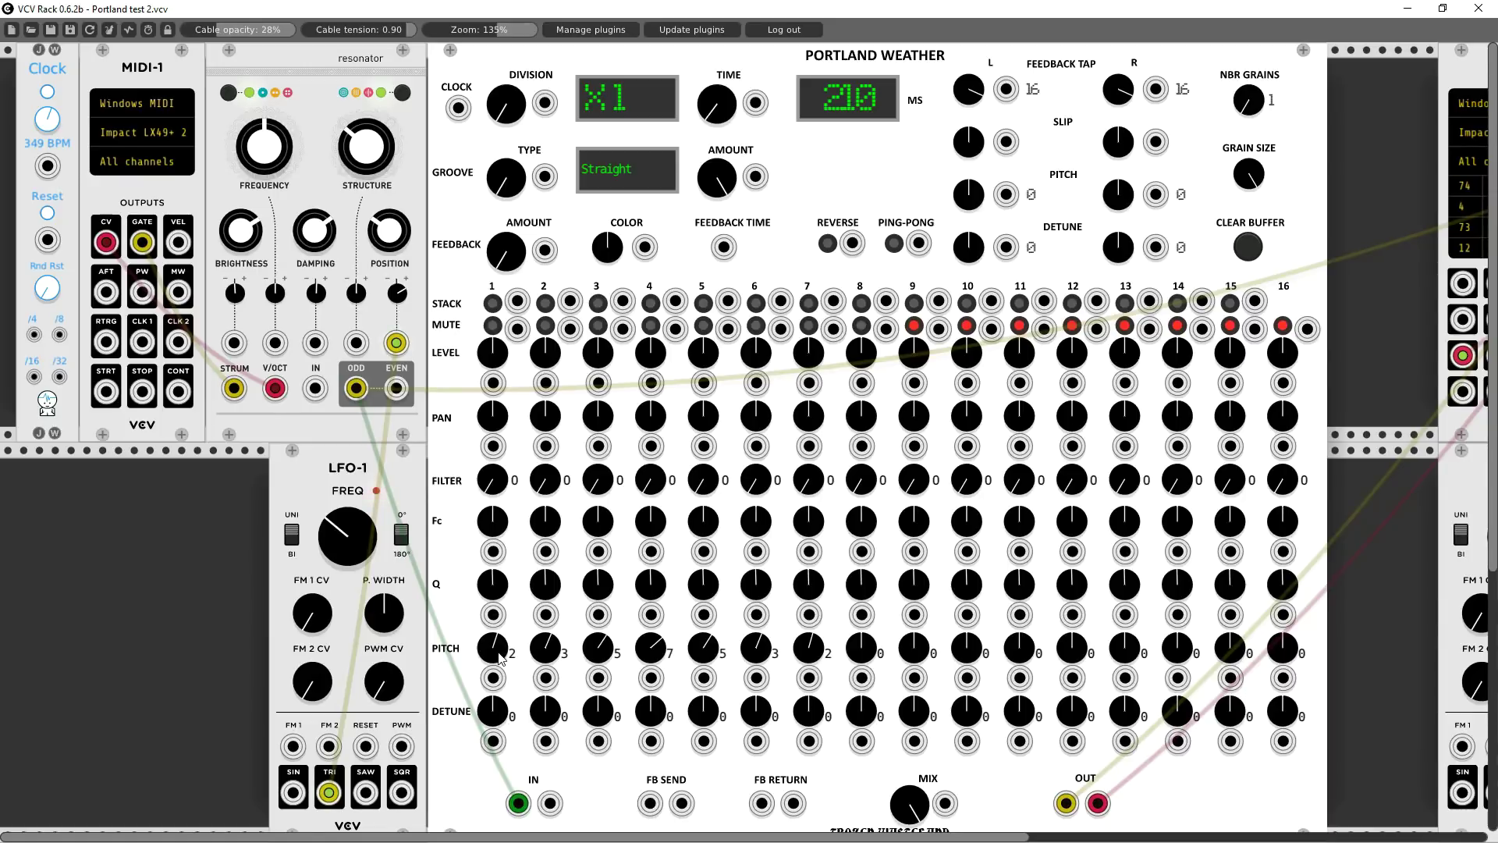
# Change the pitch of taps 1 to 4 to 3, 5, 7 and 10, and taps 6 and 7 to 7 and 10
pyautogui.moveTo(492, 647); pyautogui.dragTo(545, 640)
pyautogui.moveTo(593, 653); pyautogui.dragTo(593, 632)
pyautogui.moveTo(652, 659); pyautogui.dragTo(806, 617)
# Stack taps 1, 2 and 3, and raise the level of all sixteen taps to maximum
pyautogui.click(545, 303)
pyautogui.click(598, 303)
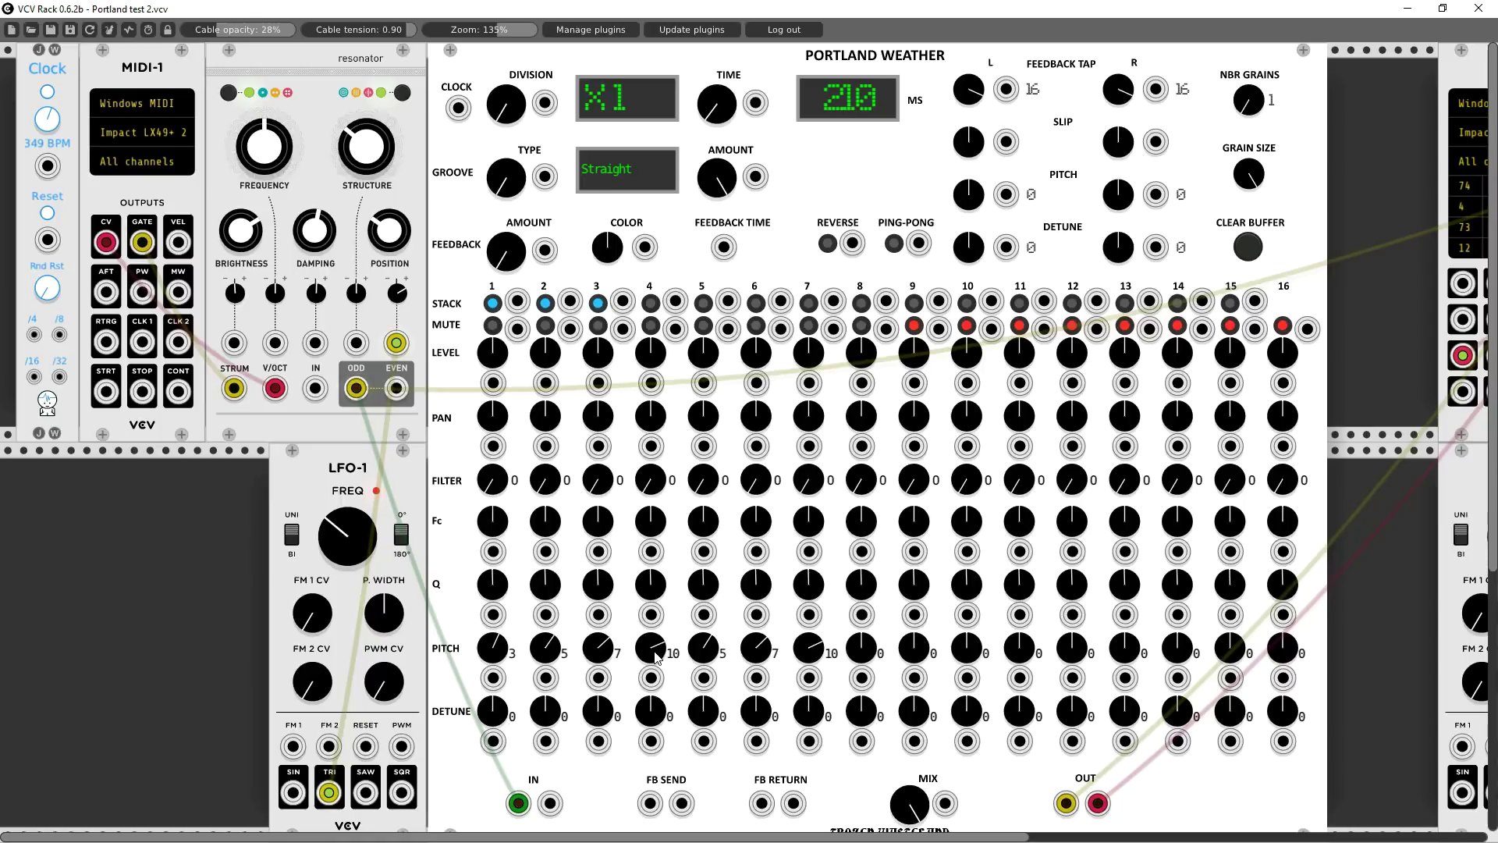
pyautogui.moveTo(660, 355); pyautogui.dragTo(660, 328)
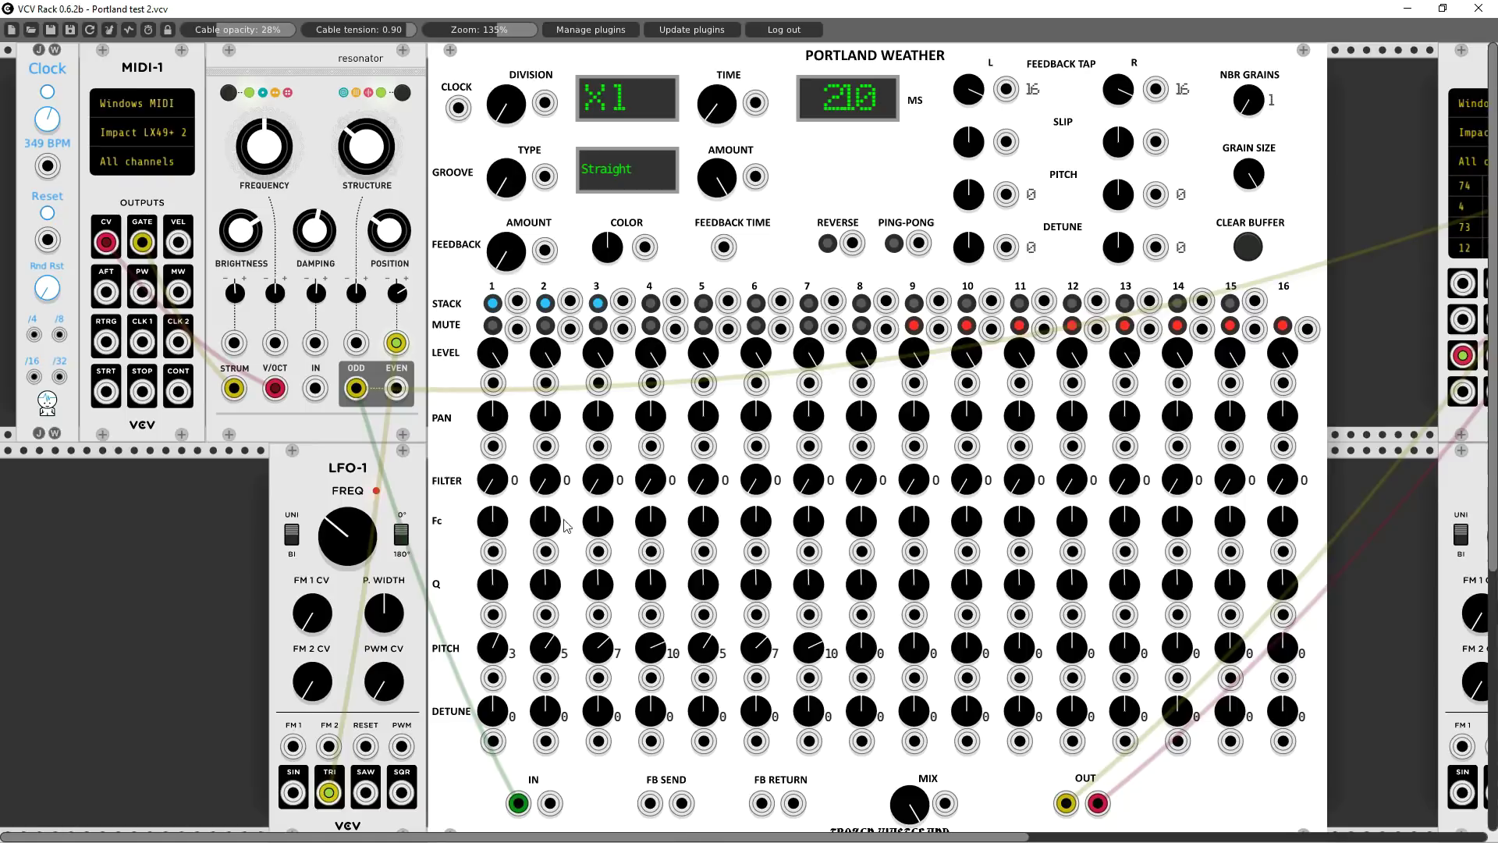
# Stack taps 5, 6 and 7, and set the pitch of tap 8 to 3
pyautogui.click(702, 301)
pyautogui.click(755, 302)
pyautogui.moveTo(862, 648); pyautogui.dragTo(861, 640)
pyautogui.press('XF86AudioRaiseVolume')
pyautogui.press('XF86AudioRaiseVolume')
pyautogui.press('XF86AudioRaiseVolume')
# Turn off stacking on taps 1, 2, 3, 5, 6 and 7
pyautogui.click(492, 303)
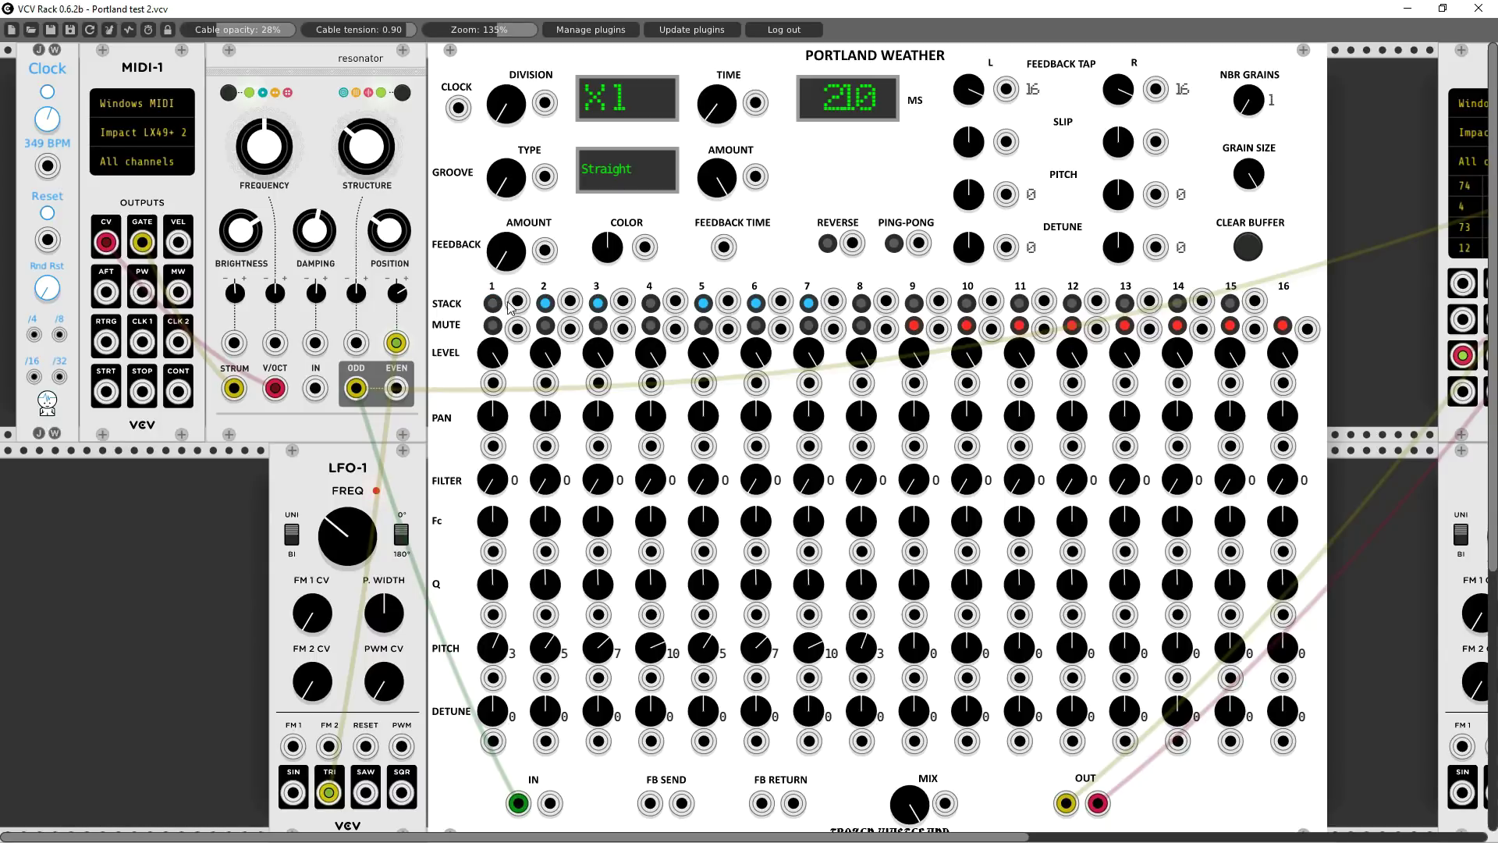
pyautogui.click(545, 303)
pyautogui.click(597, 303)
pyautogui.click(702, 302)
pyautogui.click(756, 302)
pyautogui.click(809, 303)
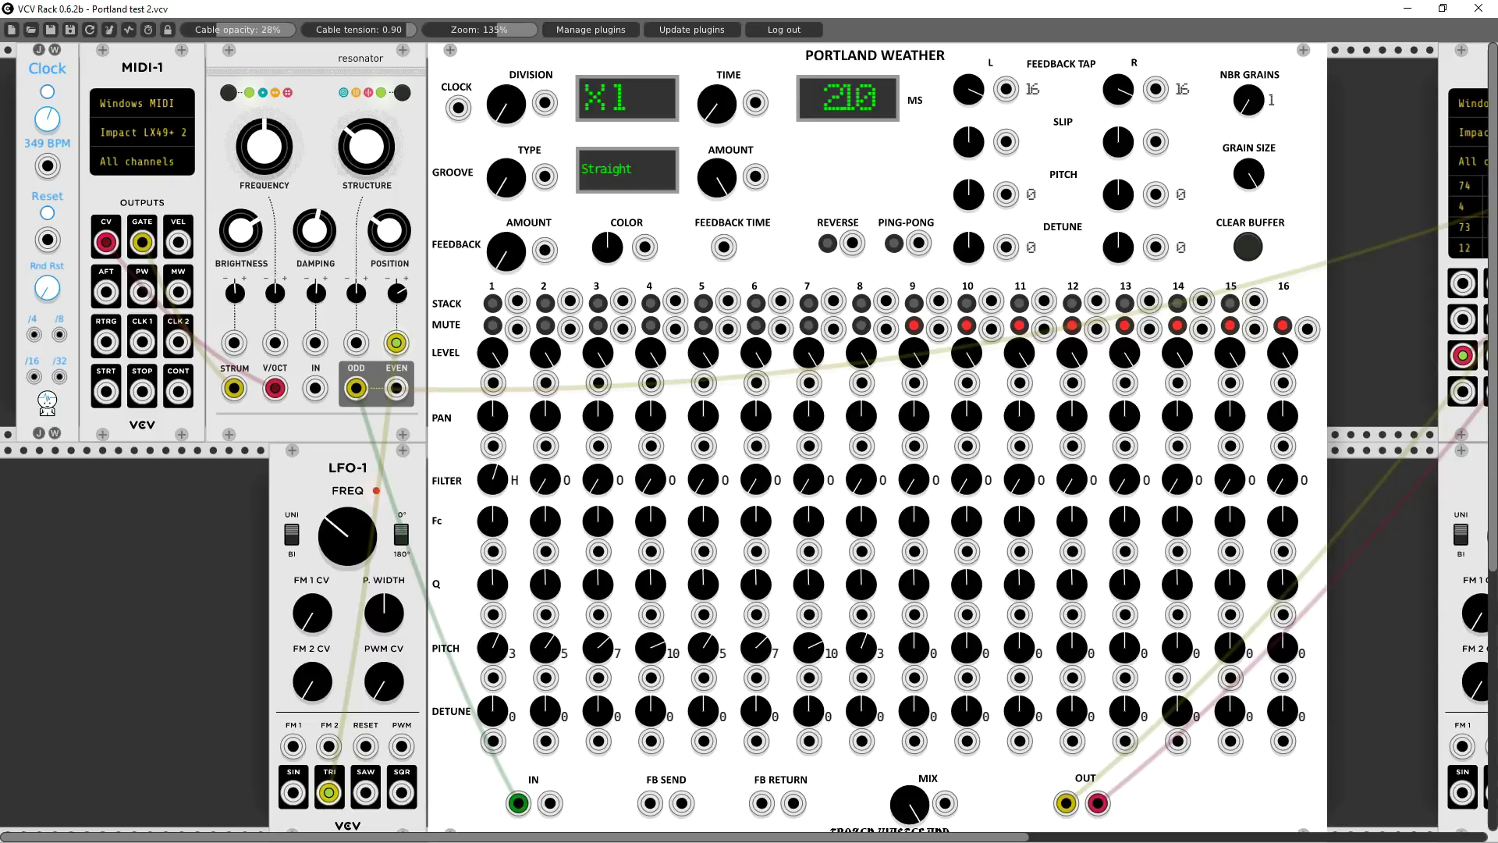
# Set the filter type of taps 1 through 8 to low-pass (L)
pyautogui.moveTo(492, 479); pyautogui.dragTo(544, 468)
pyautogui.moveTo(653, 488); pyautogui.dragTo(703, 487)
pyautogui.moveTo(813, 483); pyautogui.dragTo(861, 490)
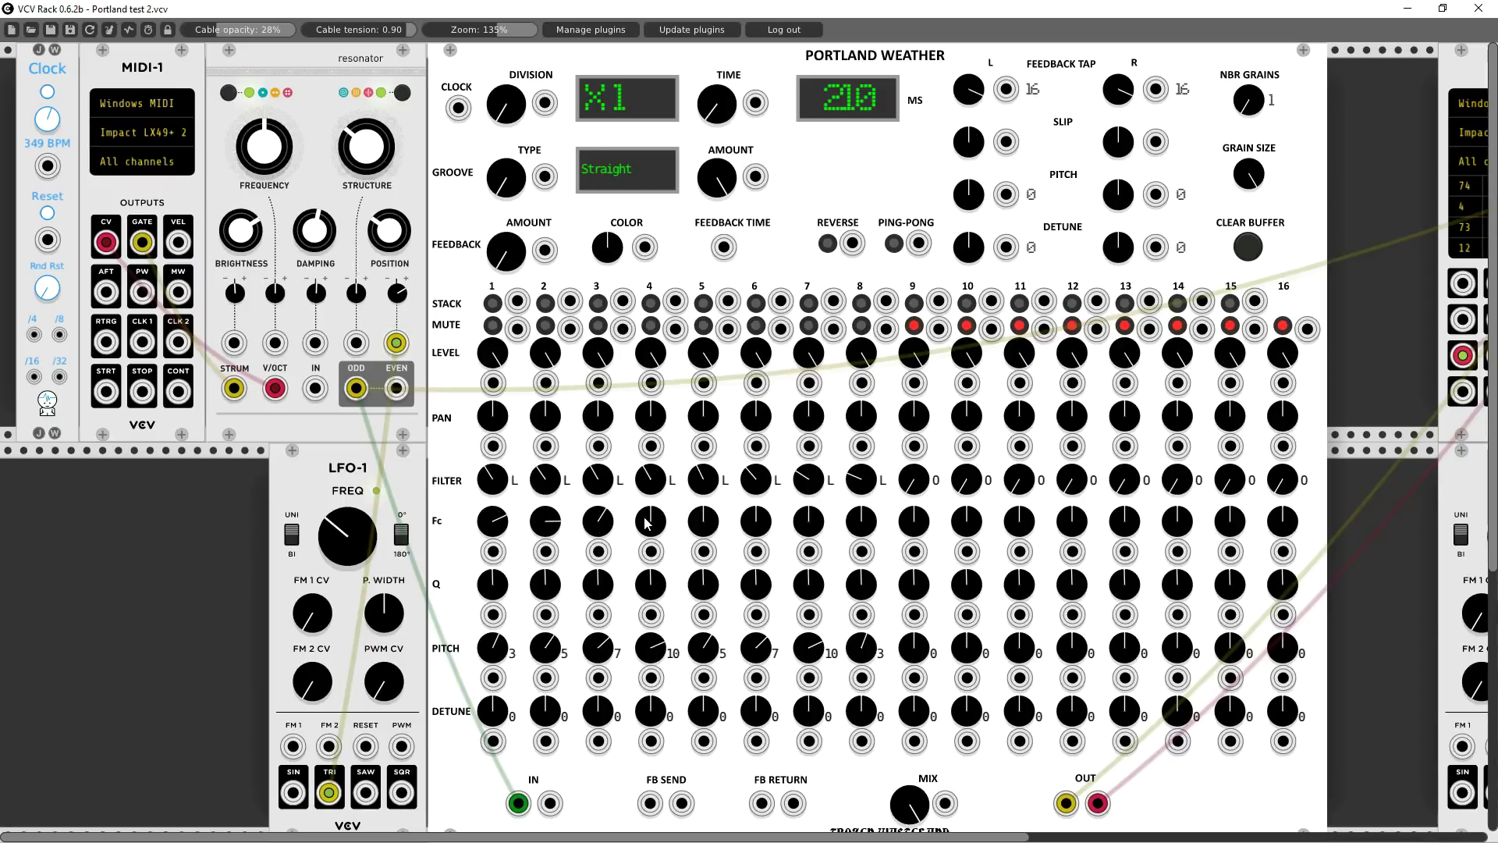
# Give taps 1 to 8 varied filter cutoffs and taps 1 to 6 differing Q amounts
pyautogui.moveTo(708, 528); pyautogui.dragTo(705, 541)
pyautogui.moveTo(809, 524); pyautogui.dragTo(814, 521)
pyautogui.moveTo(651, 520); pyautogui.dragTo(460, 637)
pyautogui.moveTo(605, 600); pyautogui.dragTo(719, 574)
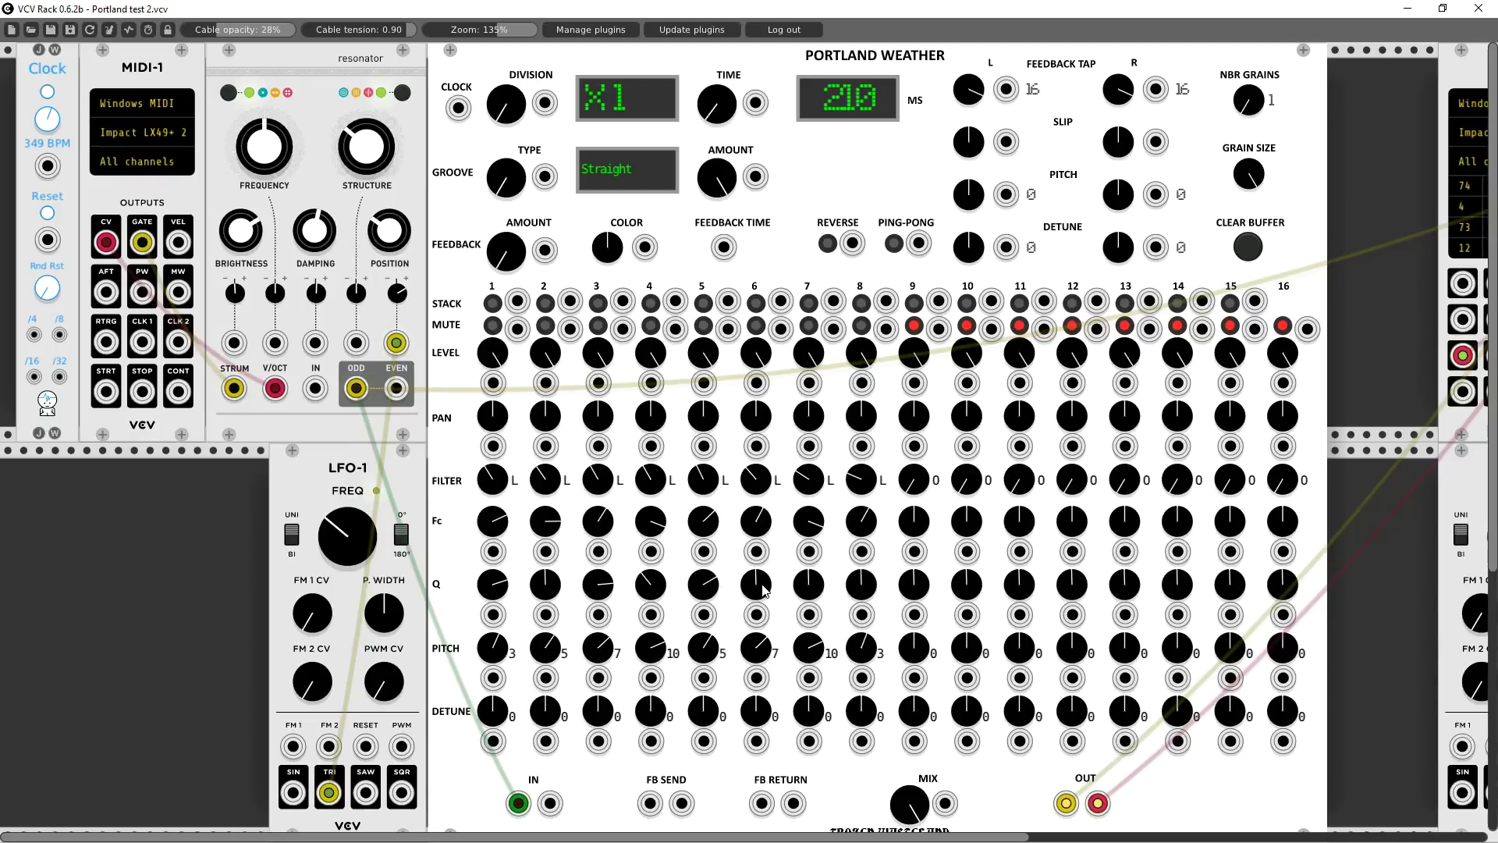
pyautogui.press('XF86AudioRaiseVolume')
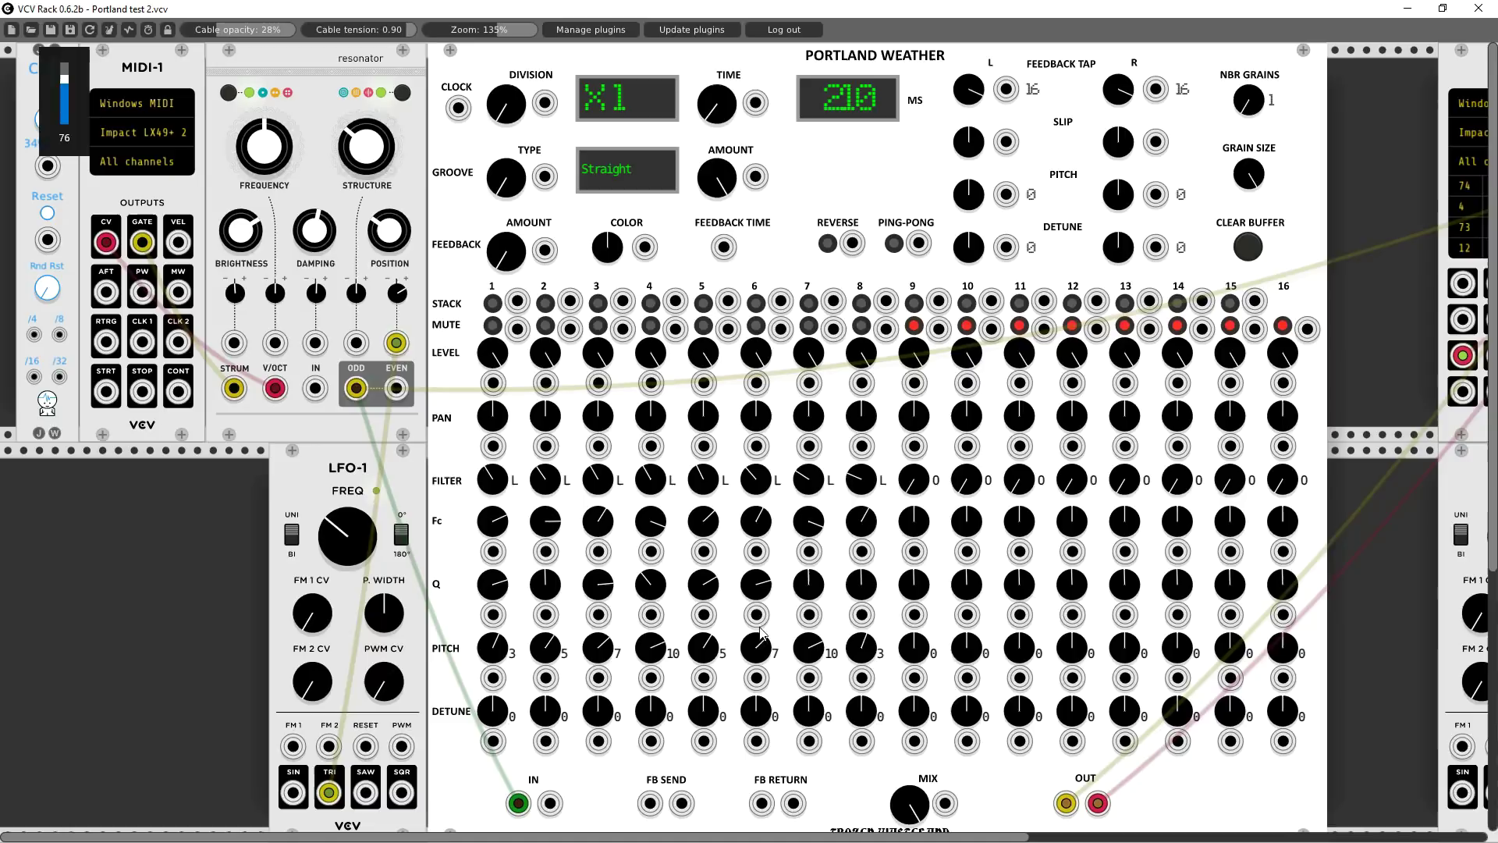
# Reduce the Q of taps 3 through 7 and lower the filter cutoff of taps 4, 6 and 7
pyautogui.moveTo(598, 585); pyautogui.dragTo(598, 624)
pyautogui.moveTo(650, 521); pyautogui.dragTo(704, 725)
pyautogui.moveTo(756, 585); pyautogui.dragTo(756, 733)
pyautogui.moveTo(809, 584); pyautogui.dragTo(809, 647)
pyautogui.moveTo(756, 521); pyautogui.dragTo(756, 589)
pyautogui.moveTo(809, 521); pyautogui.dragTo(809, 577)
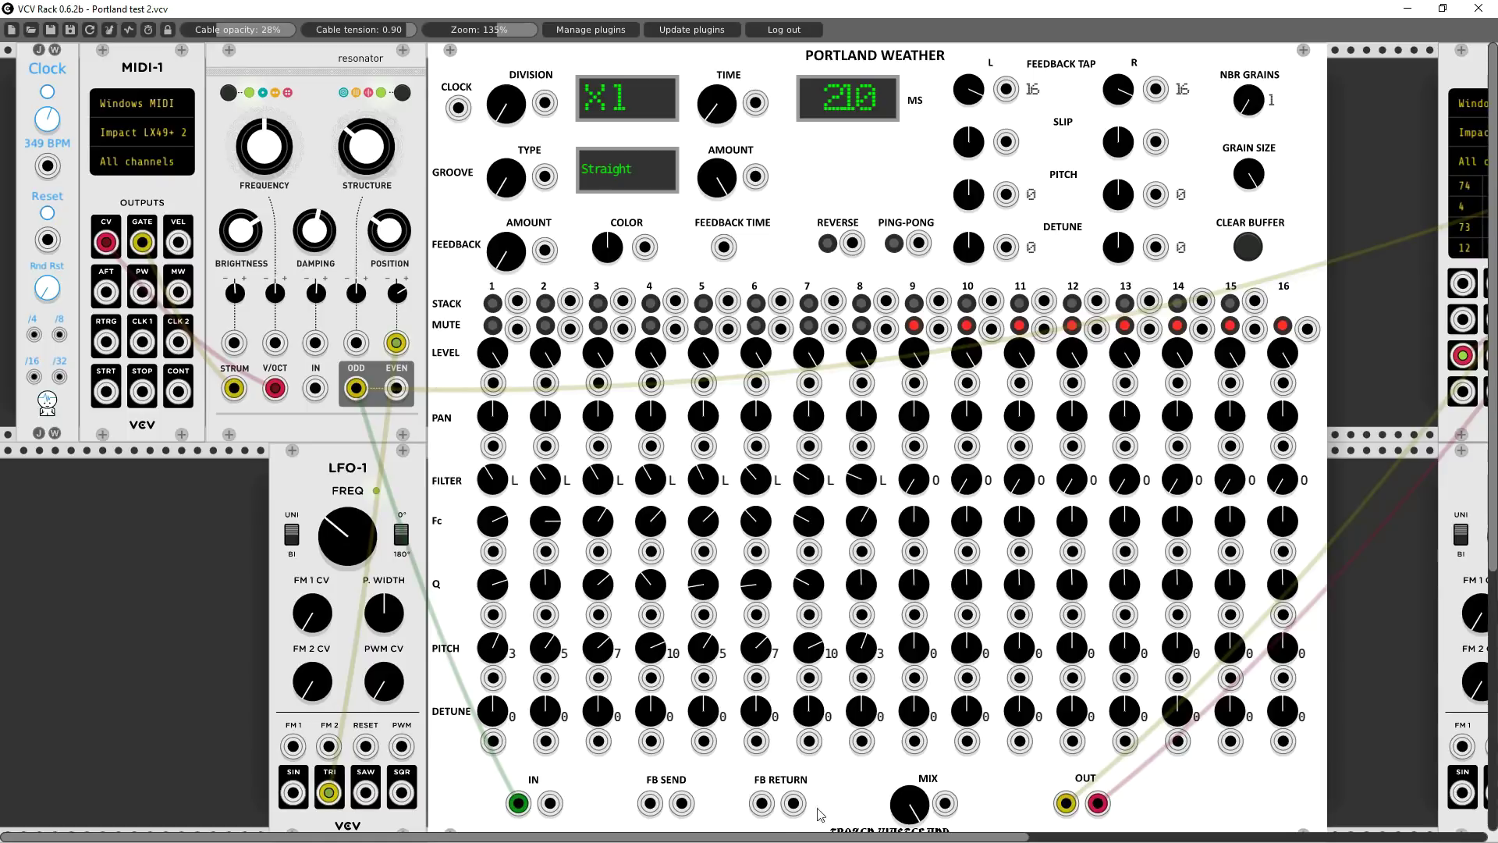
# Patch the triangle output of the LFO-1 below MIDI-CC into the Fc inputs of taps 3, 6 and 7
pyautogui.moveTo(823, 836); pyautogui.dragTo(1019, 801)
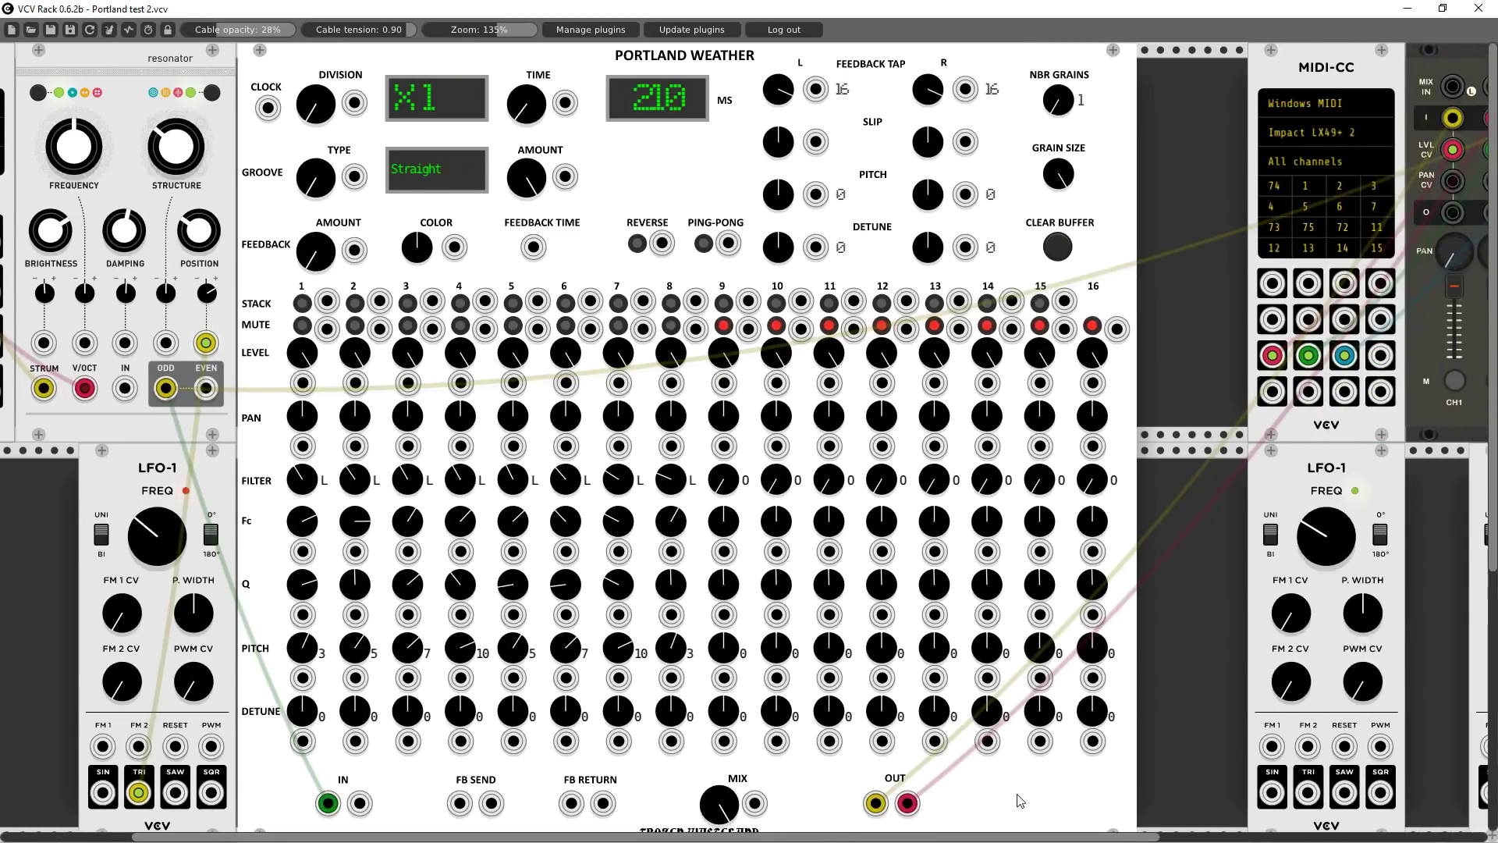
pyautogui.moveTo(1308, 793)
pyautogui.mouseDown()
pyautogui.moveTo(567, 552)
pyautogui.moveTo(1270, 752)
pyautogui.moveTo(1308, 792)
pyautogui.mouseUp()
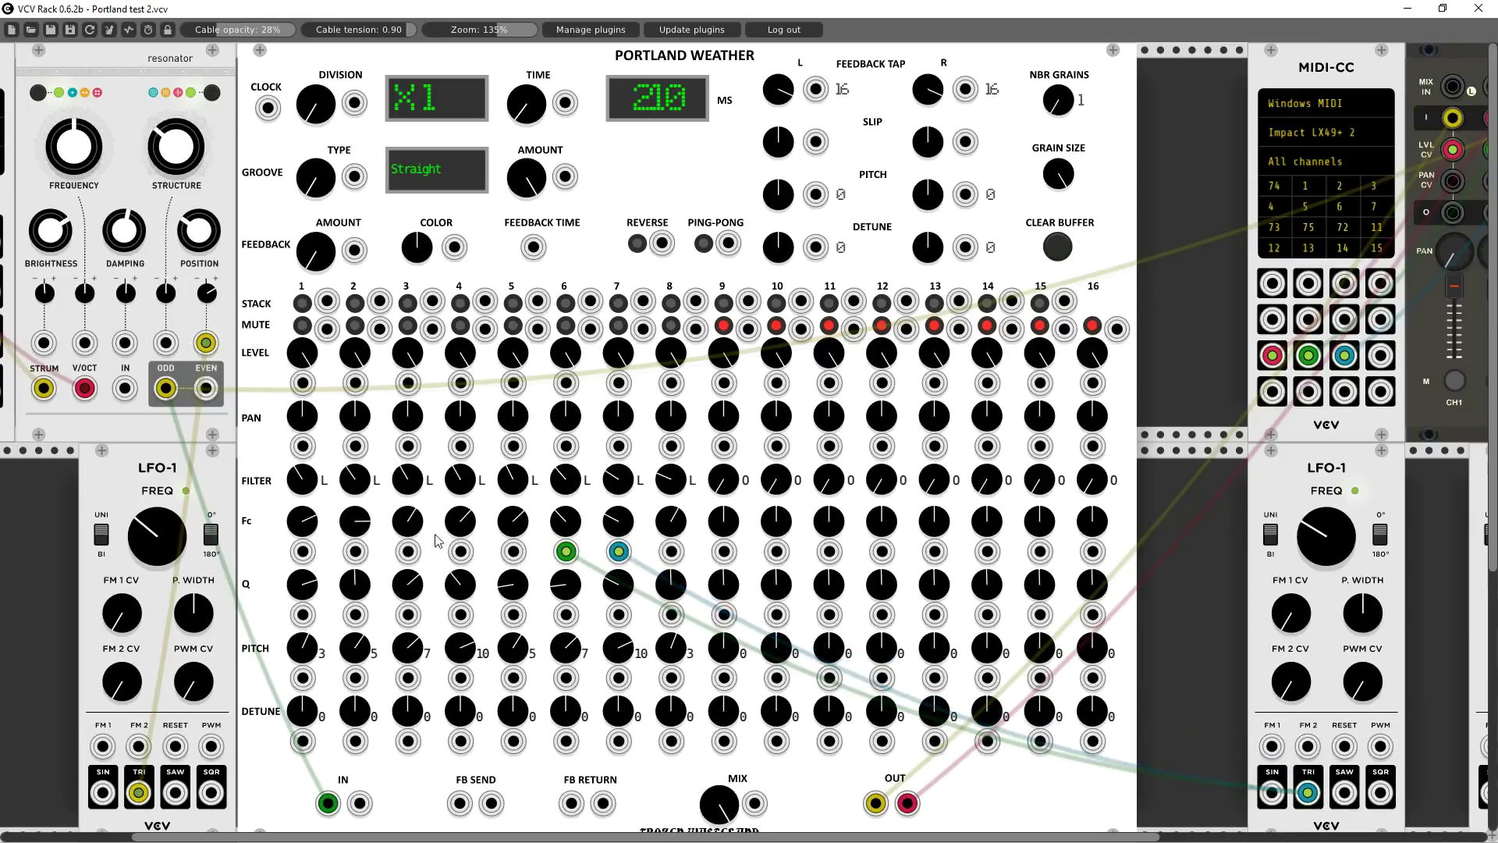
pyautogui.moveTo(407, 552); pyautogui.dragTo(1316, 800)
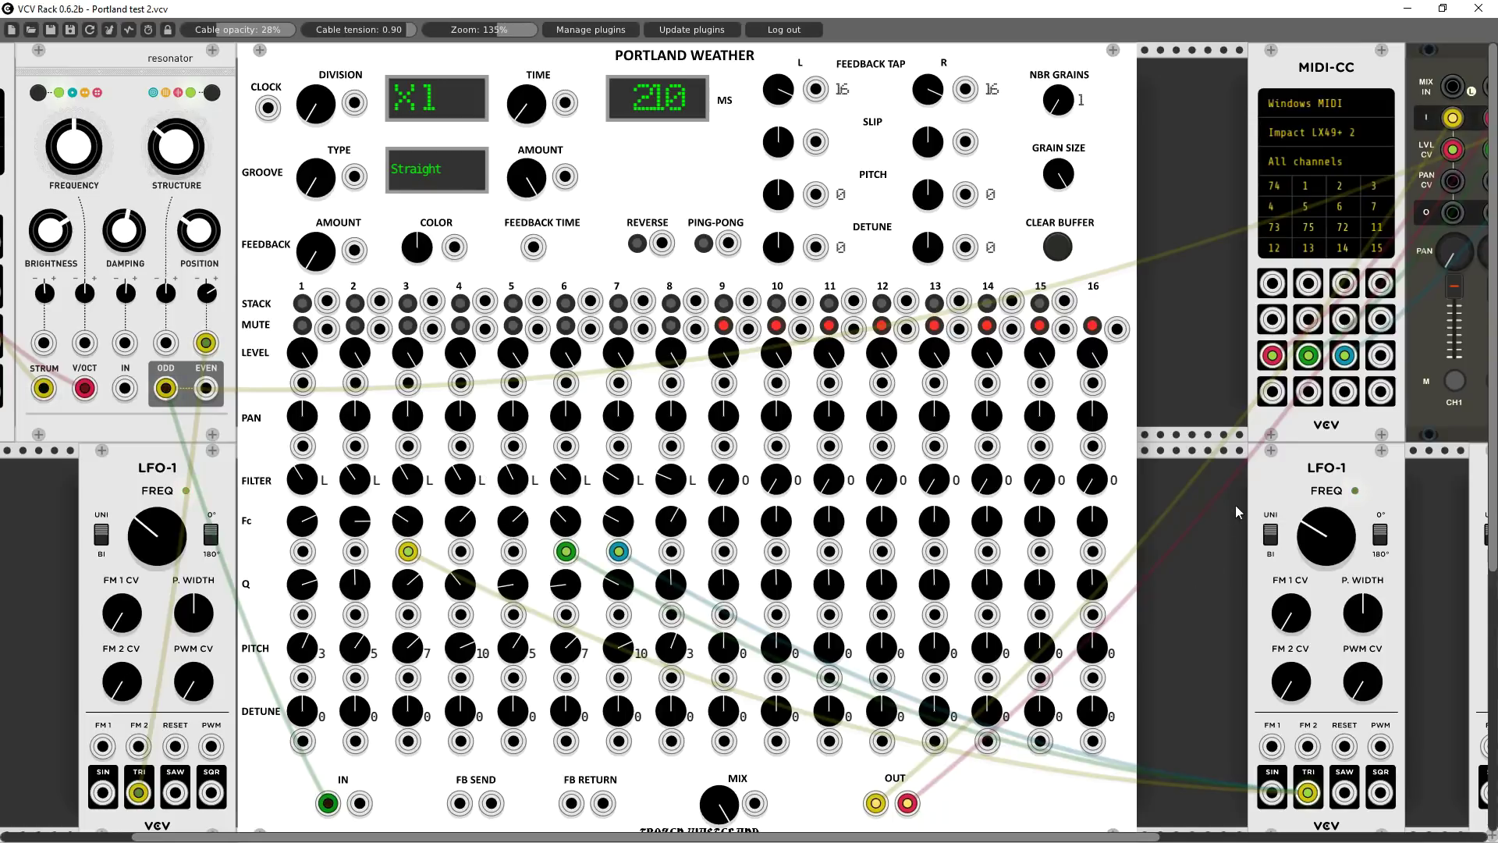
# Move the two LFO-1 modules in the lower row side by side, closer to Portland Weather
pyautogui.moveTo(1288, 507); pyautogui.dragTo(1191, 512)
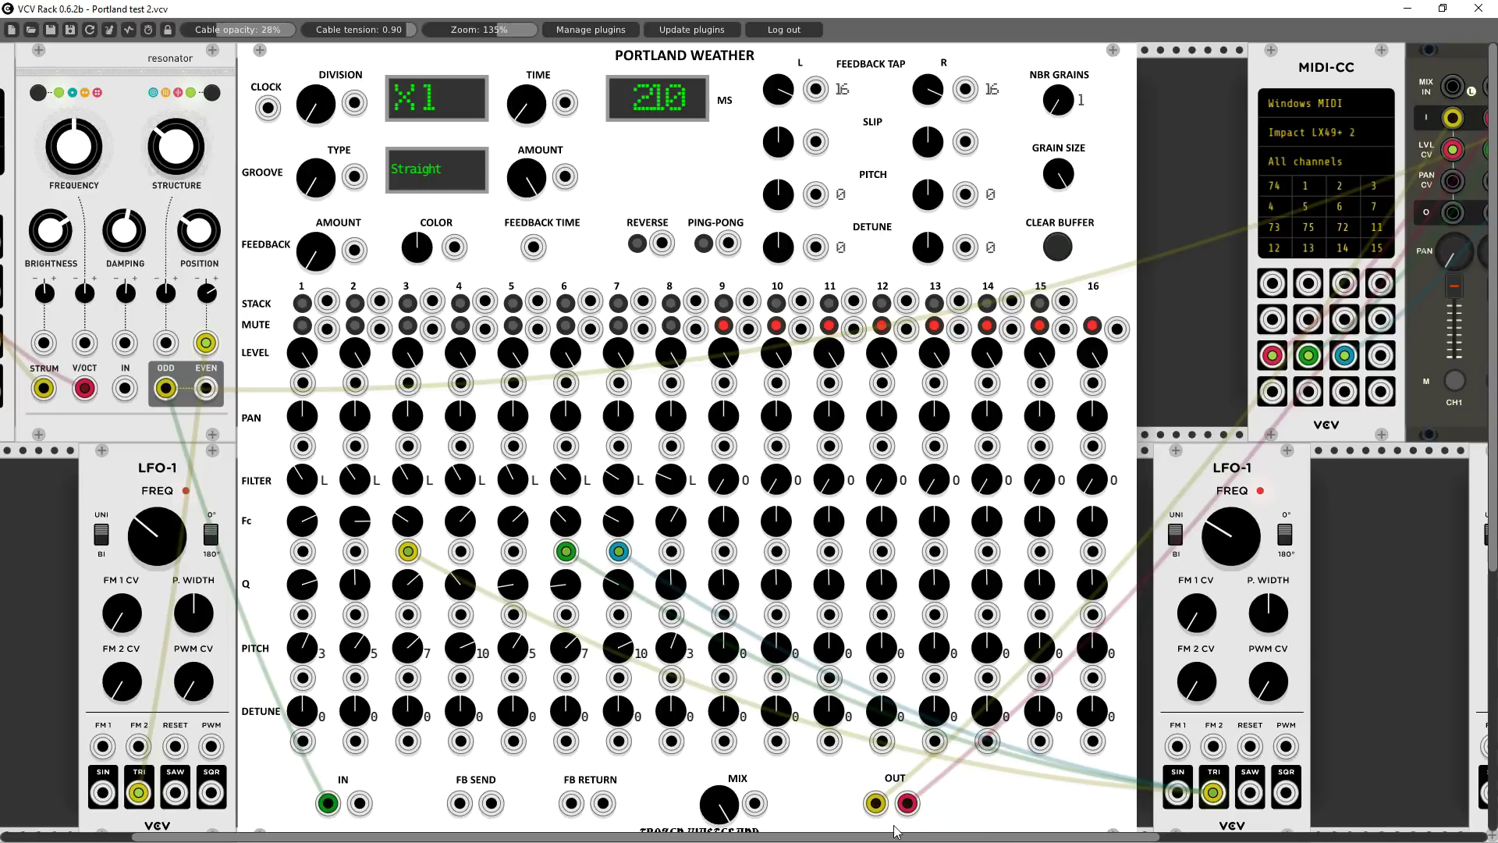
pyautogui.moveTo(895, 831); pyautogui.dragTo(999, 831)
pyautogui.moveTo(1379, 464); pyautogui.dragTo(1222, 467)
# Patch the second LFO's triangle output into the Q inputs of taps 1, 4, 5 and 7, and the first LFO's into tap 2's Fc input
pyautogui.moveTo(1212, 798)
pyautogui.mouseDown()
pyautogui.moveTo(453, 668)
pyautogui.moveTo(306, 624)
pyautogui.moveTo(429, 626)
pyautogui.moveTo(1160, 768)
pyautogui.moveTo(1215, 793)
pyautogui.mouseUp()
pyautogui.moveTo(462, 614); pyautogui.dragTo(1214, 793)
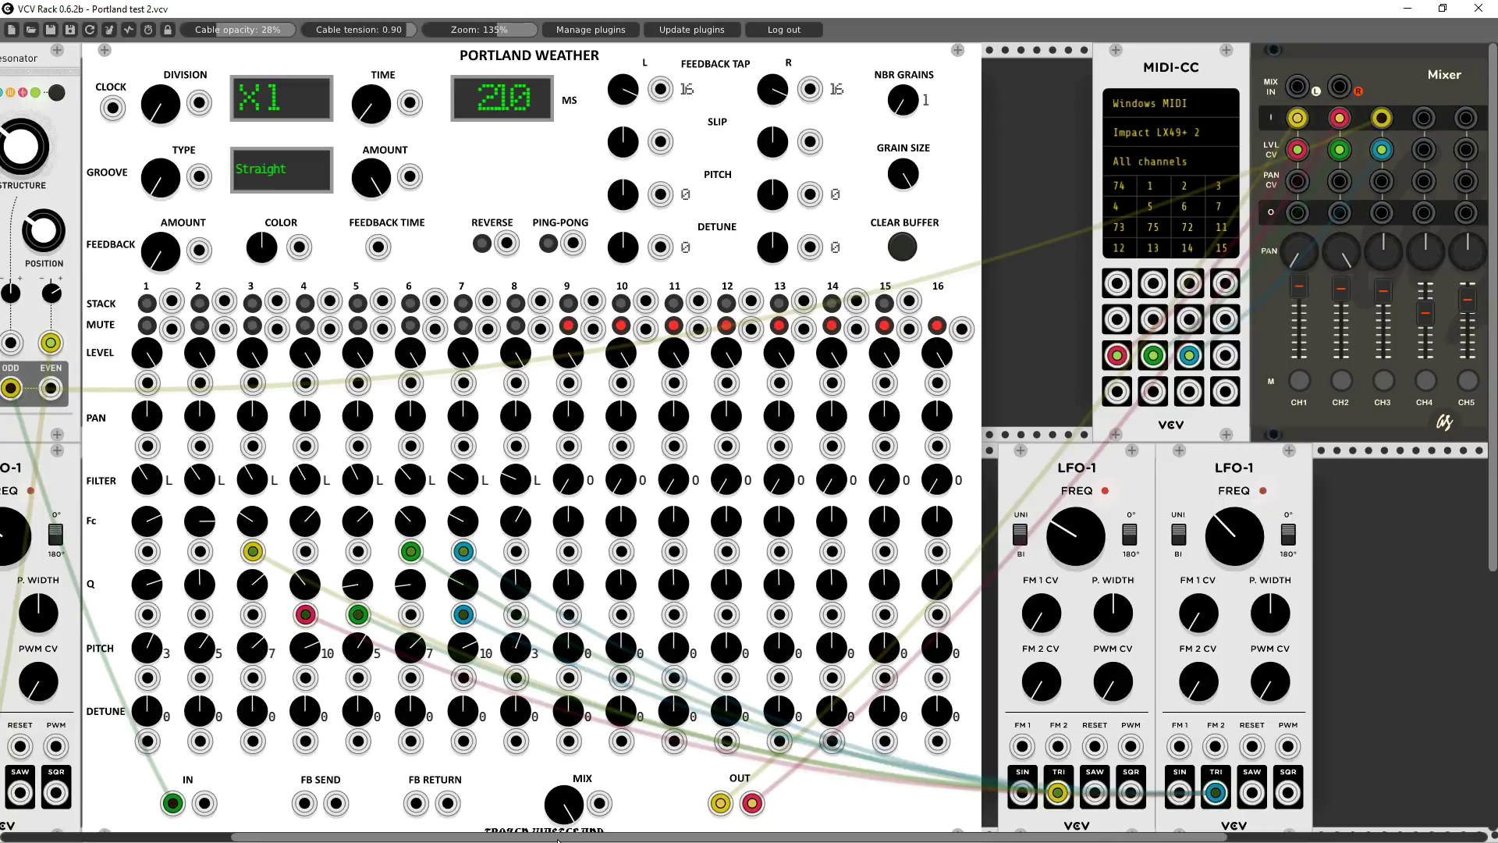
pyautogui.moveTo(683, 836); pyautogui.dragTo(542, 836)
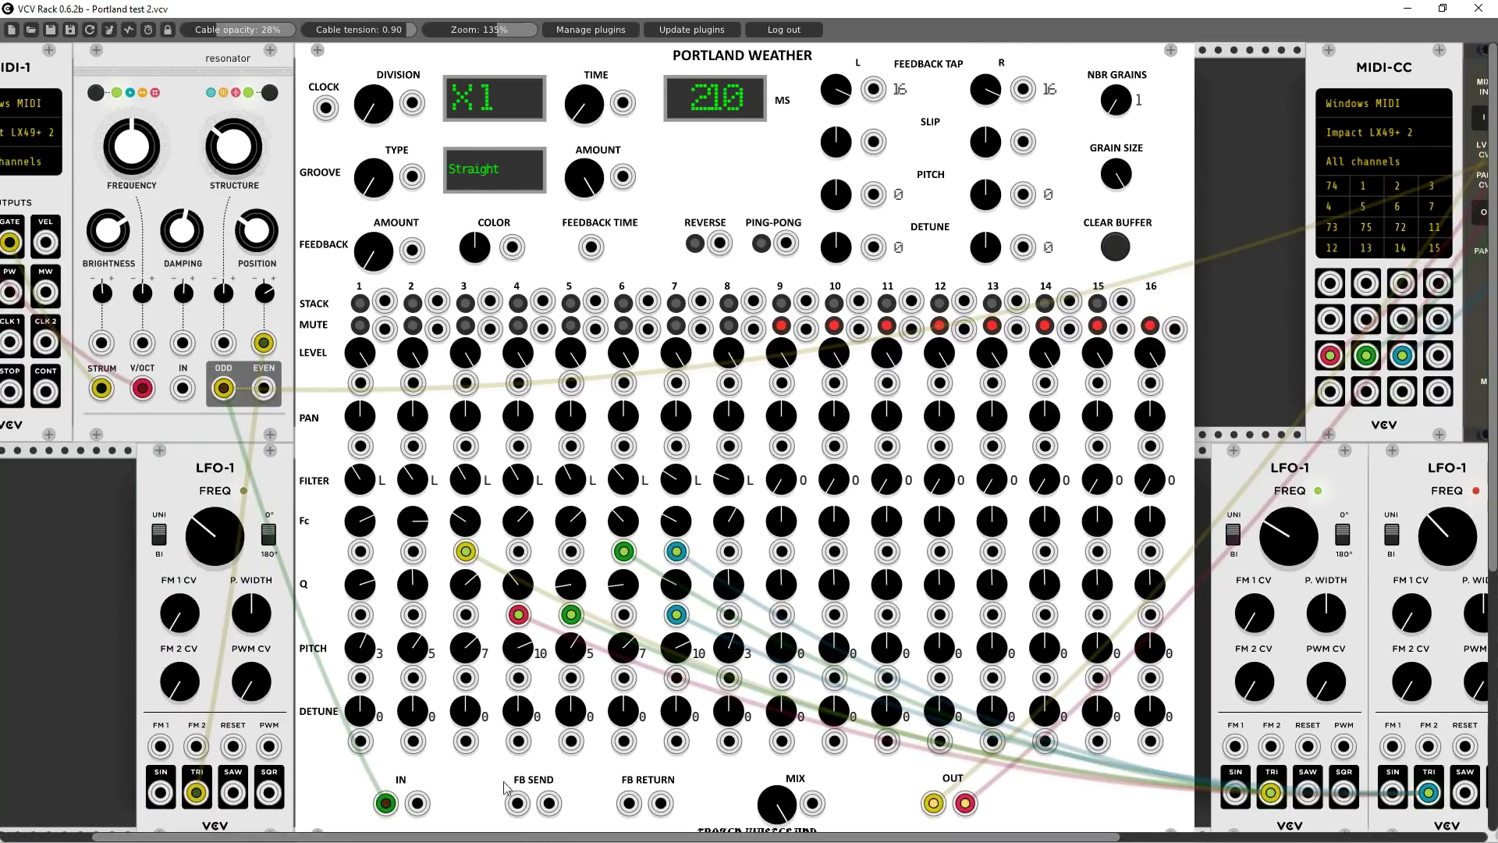
pyautogui.moveTo(361, 615); pyautogui.dragTo(1429, 571)
pyautogui.moveTo(414, 330); pyautogui.dragTo(1270, 571)
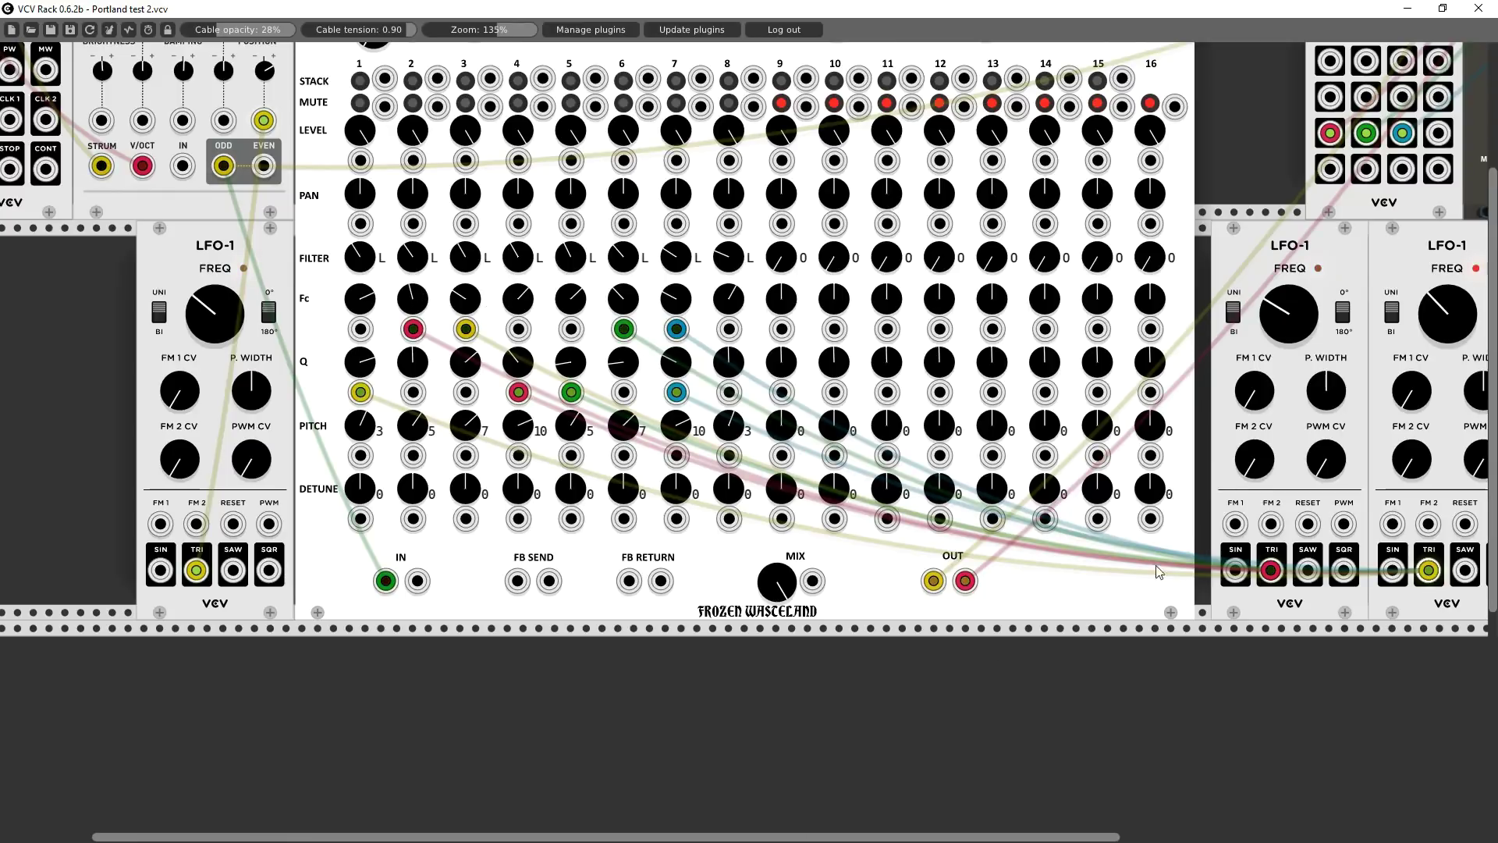
pyautogui.scroll(1, 1108, 605)
pyautogui.scroll(5, 1053, 312)
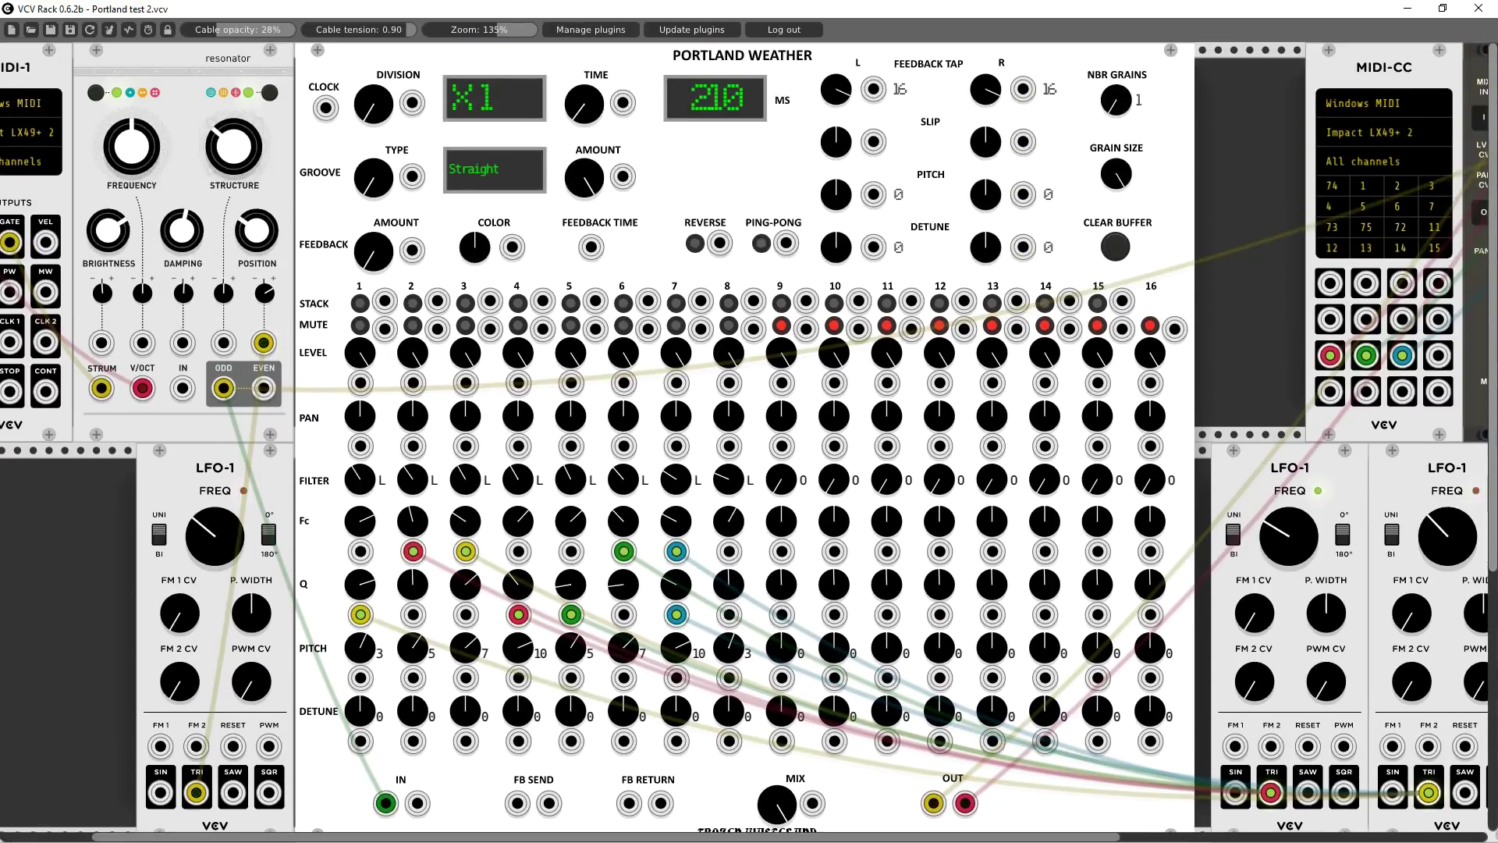
# Set Portland Weather's delay time to 135 ms and raise the feedback amount
pyautogui.moveTo(582, 105); pyautogui.dragTo(581, 121)
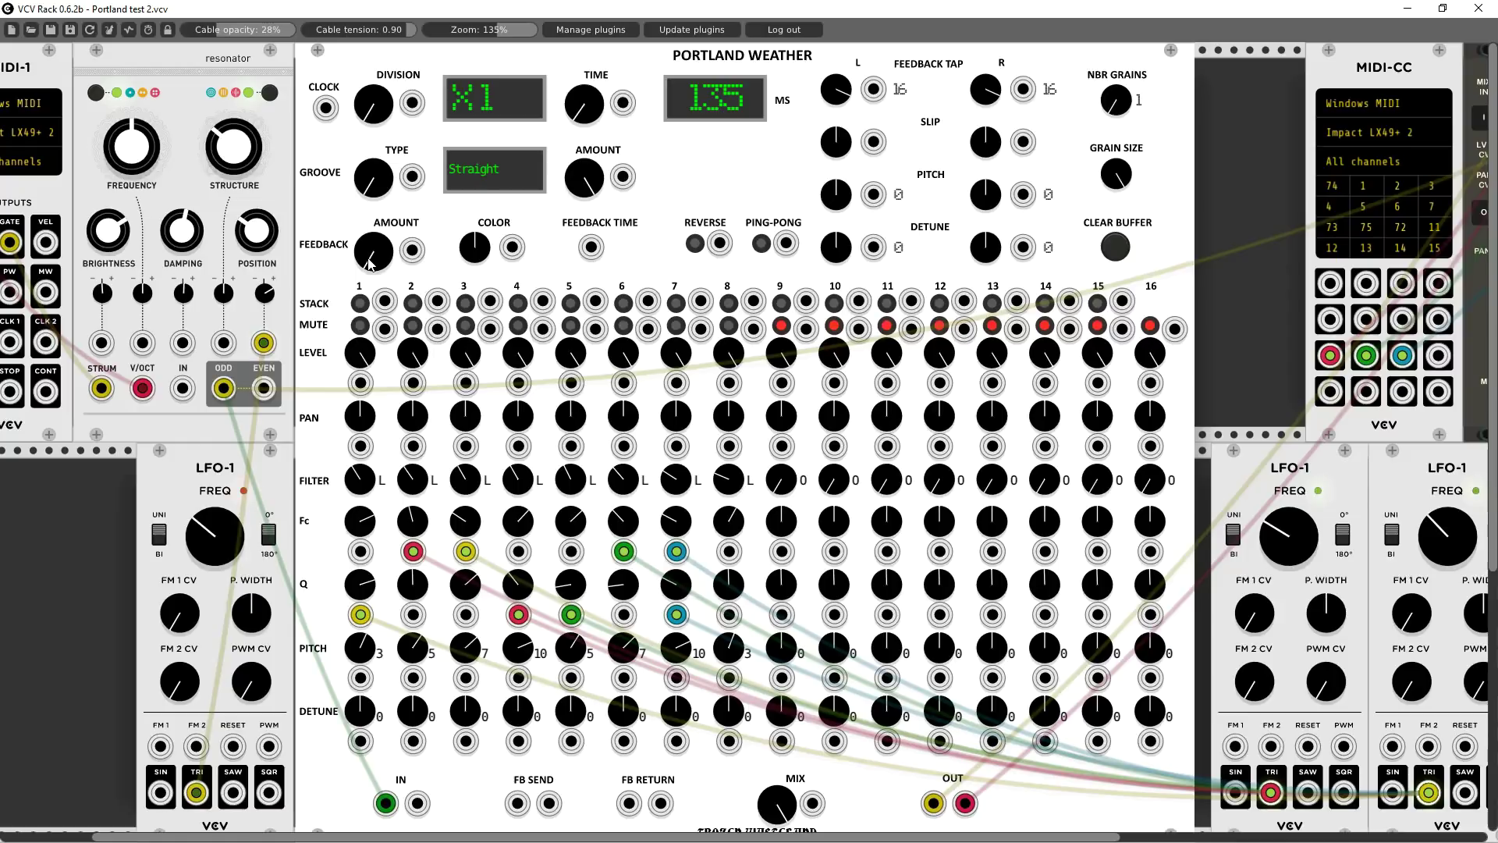
pyautogui.moveTo(369, 263); pyautogui.dragTo(369, 238)
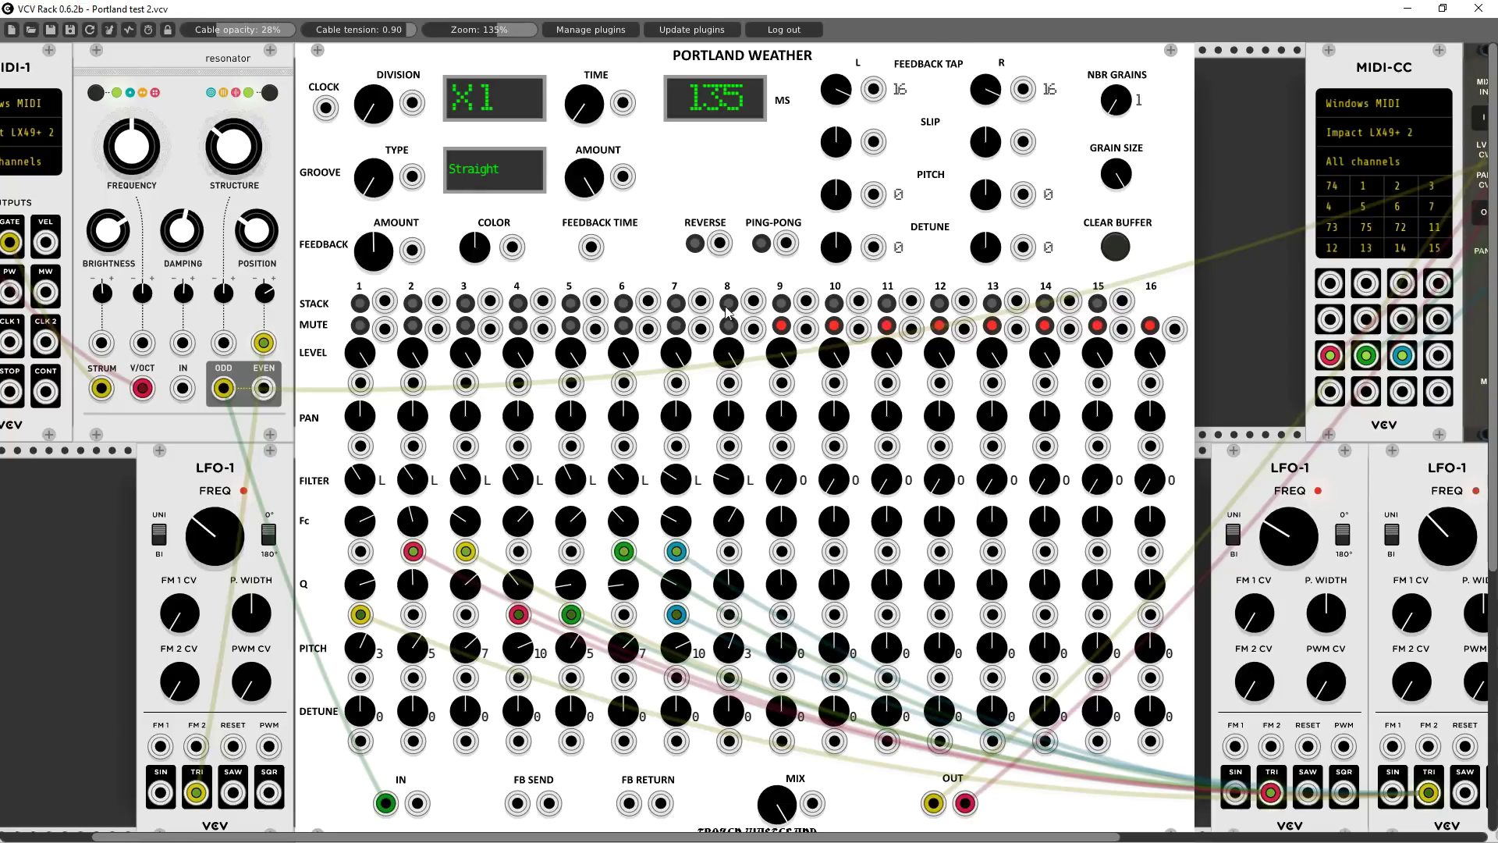
# Set the feedback taps to 8 left and 4 right, with feedback pitches of 3 left and 5 right
pyautogui.moveTo(839, 90); pyautogui.dragTo(839, 98)
pyautogui.moveTo(985, 89); pyautogui.dragTo(985, 127)
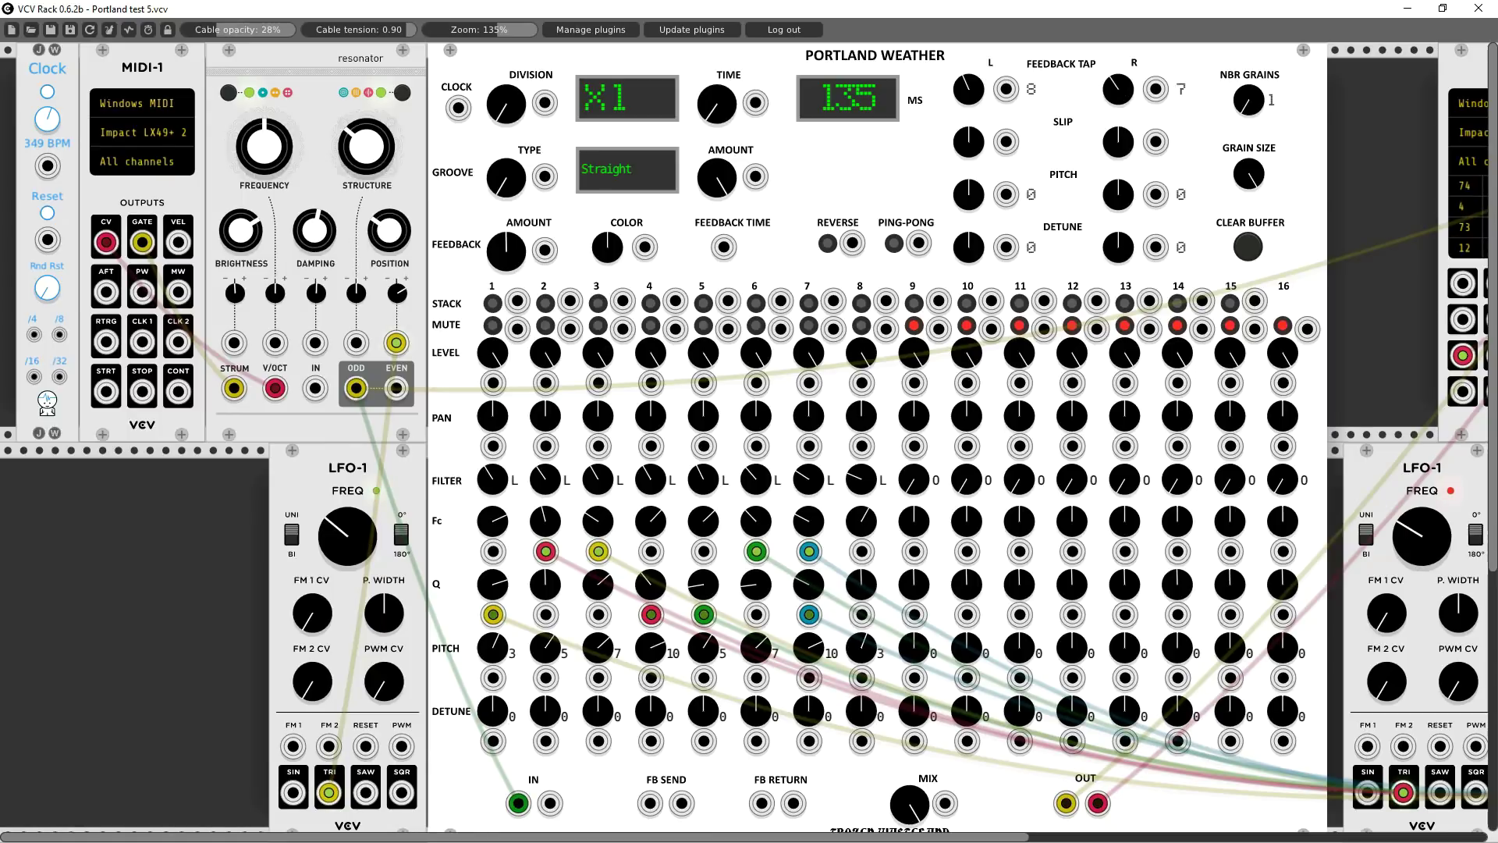
pyautogui.moveTo(1117, 89); pyautogui.dragTo(1117, 104)
pyautogui.moveTo(970, 192); pyautogui.dragTo(970, 186)
pyautogui.moveTo(1118, 194); pyautogui.dragTo(1118, 189)
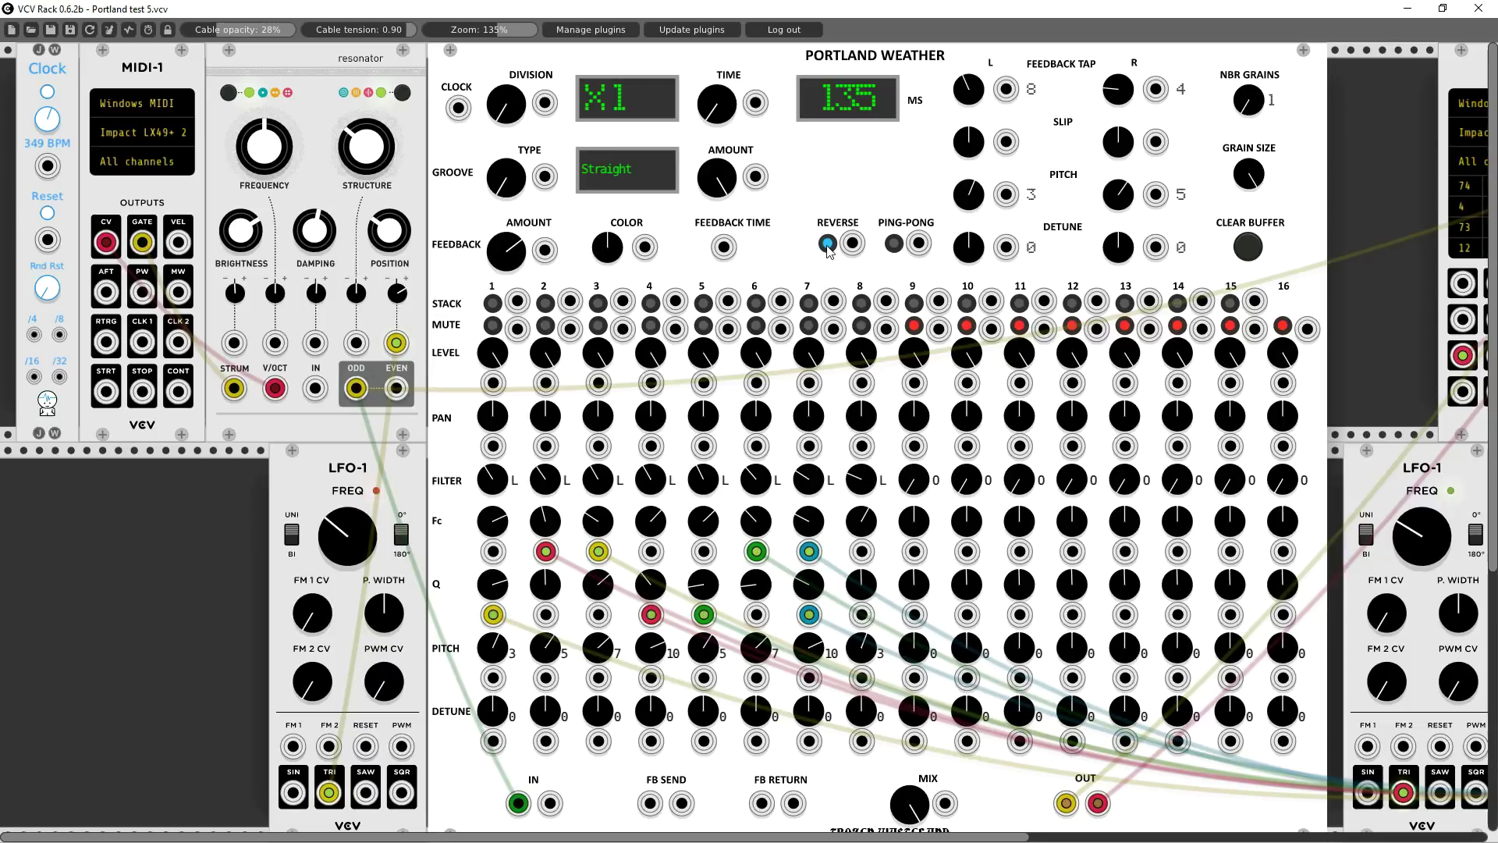
# Set the right feedback tap to 6 and its pitch to -3, with reverse and ping-pong switched off
pyautogui.click(894, 243)
pyautogui.click(894, 243)
pyautogui.moveTo(1118, 193); pyautogui.dragTo(1118, 226)
pyautogui.moveTo(1117, 95); pyautogui.dragTo(1118, 81)
pyautogui.click(828, 243)
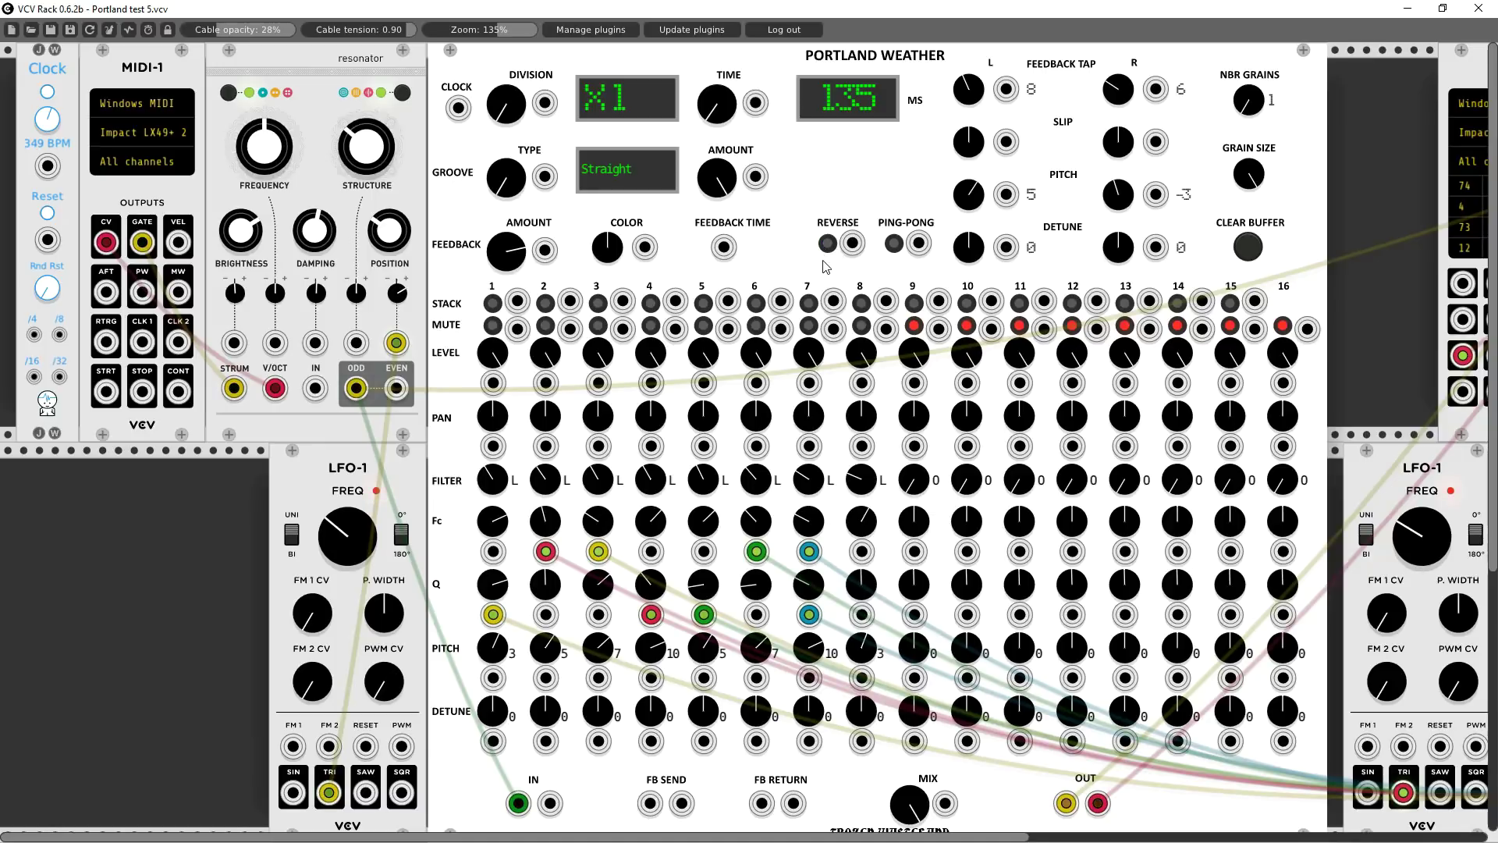
# Initialize Portland Weather and unmute taps 9 through 16
pyautogui.rightClick(849, 166)
pyautogui.click(853, 186)
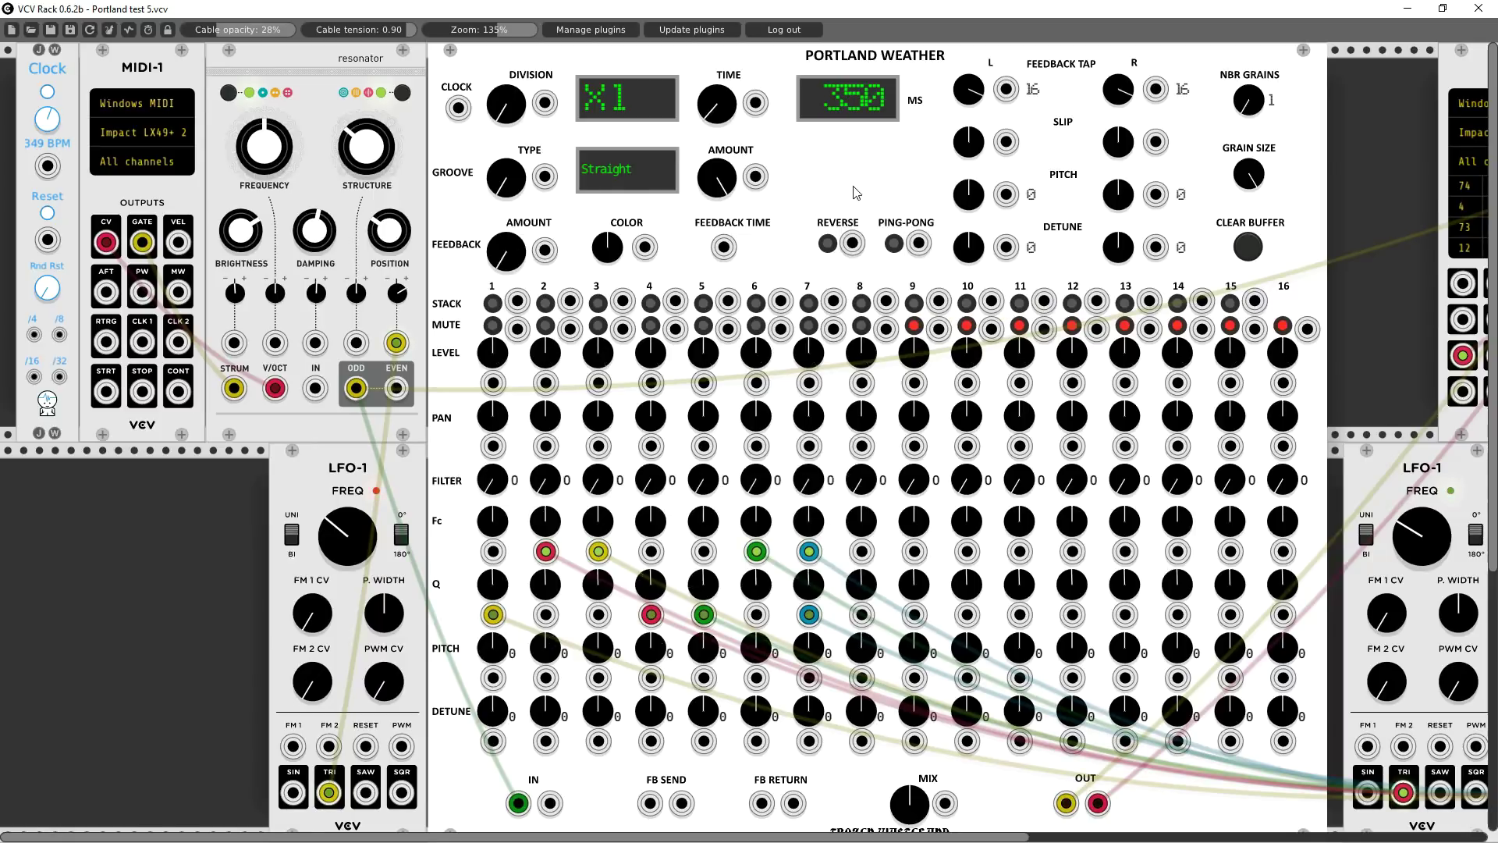
pyautogui.click(966, 325)
pyautogui.click(1019, 325)
pyautogui.click(1071, 325)
pyautogui.click(1124, 326)
pyautogui.click(1177, 325)
pyautogui.click(1230, 325)
pyautogui.click(1282, 325)
# Remove the cable from tap 2's Fc input and disconnect all cables from the two LFO-1 modules below MIDI-CC
pyautogui.moveTo(549, 554); pyautogui.dragTo(507, 624)
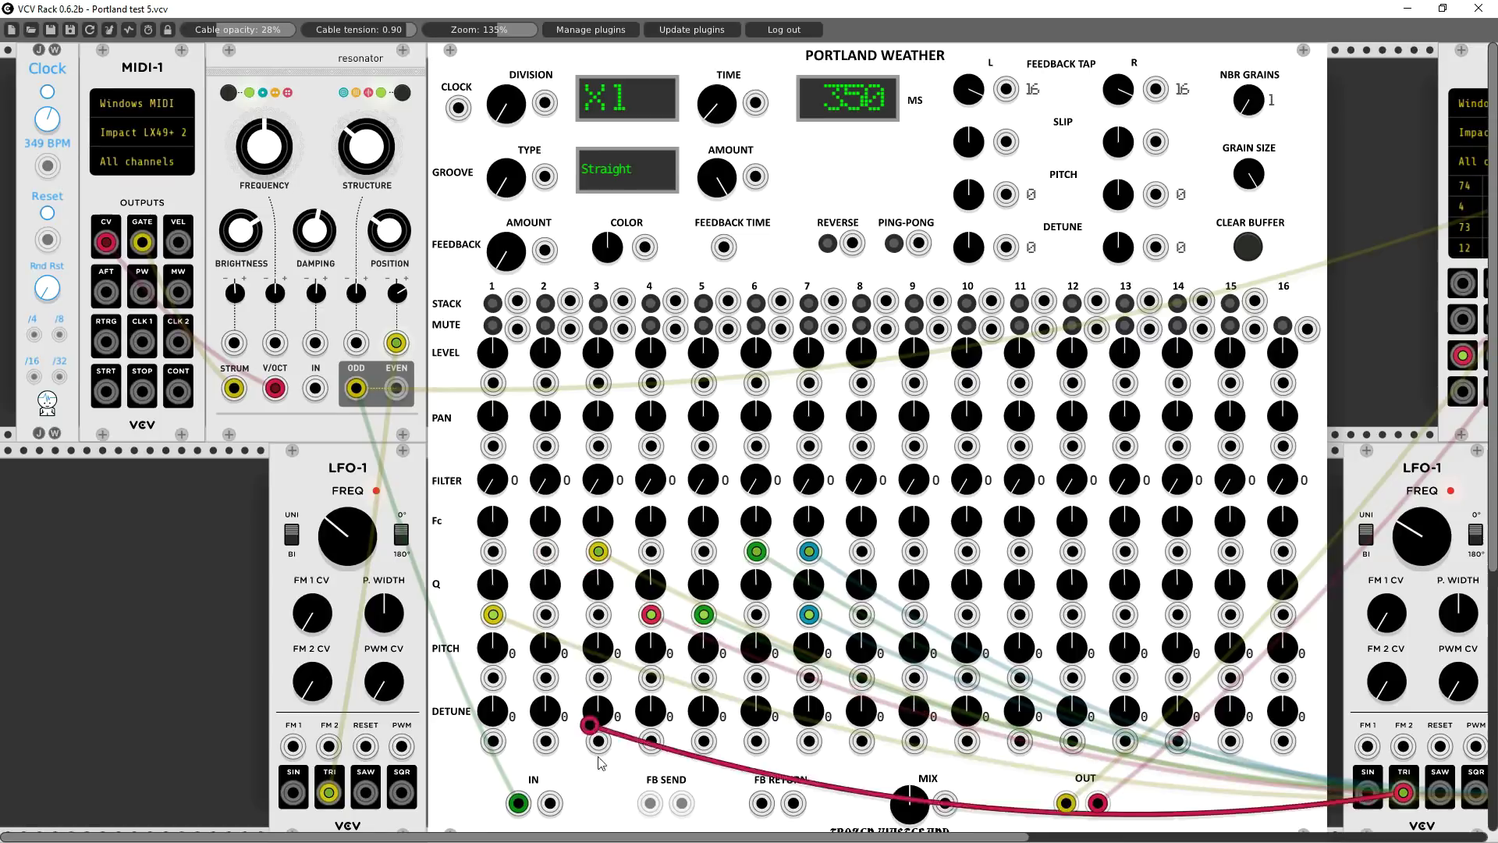
pyautogui.scroll(-3, 500, 624)
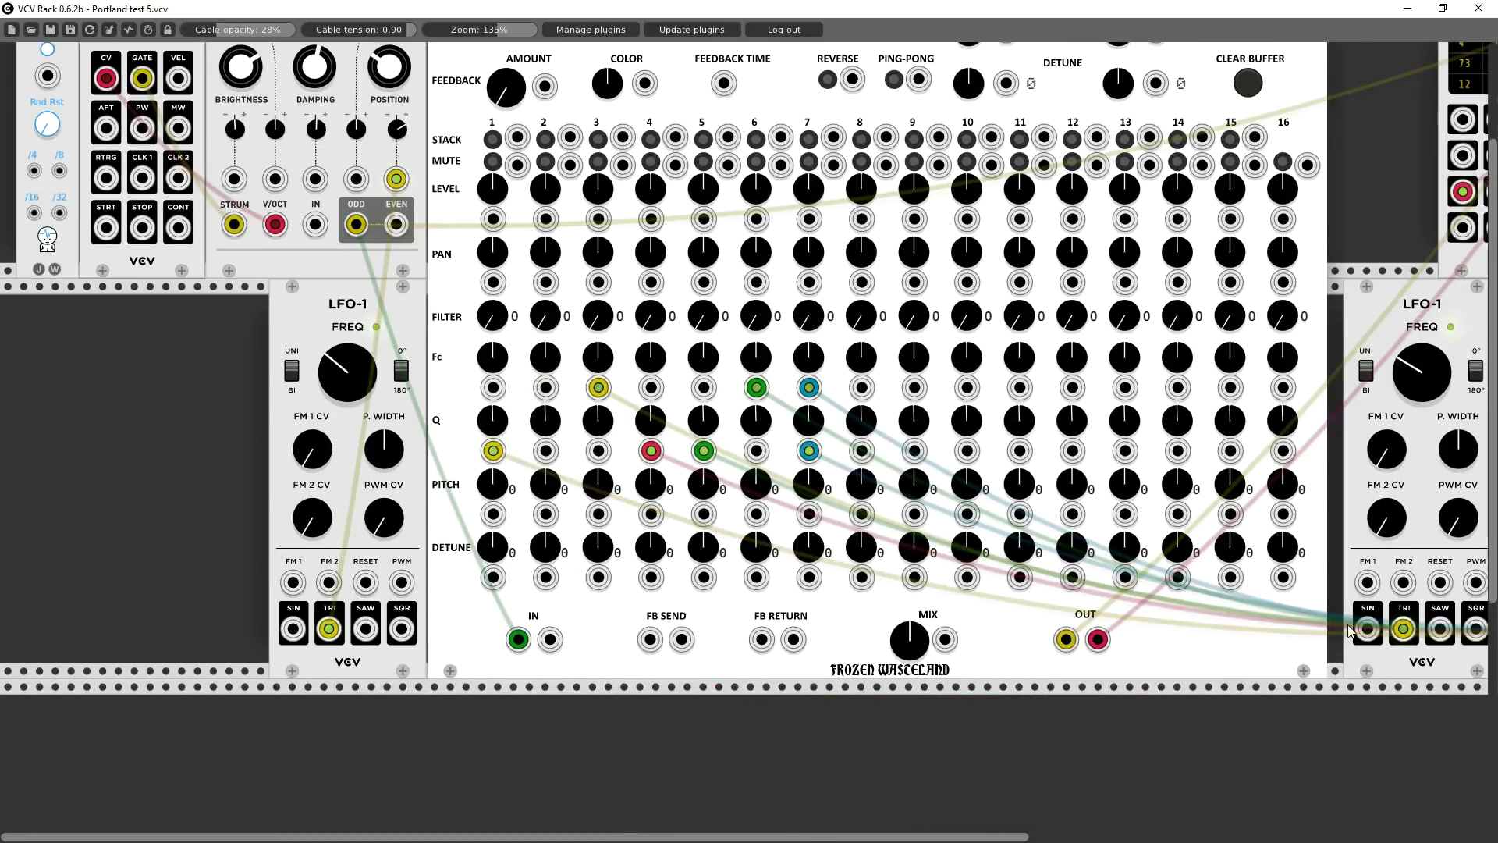
pyautogui.rightClick(1379, 292)
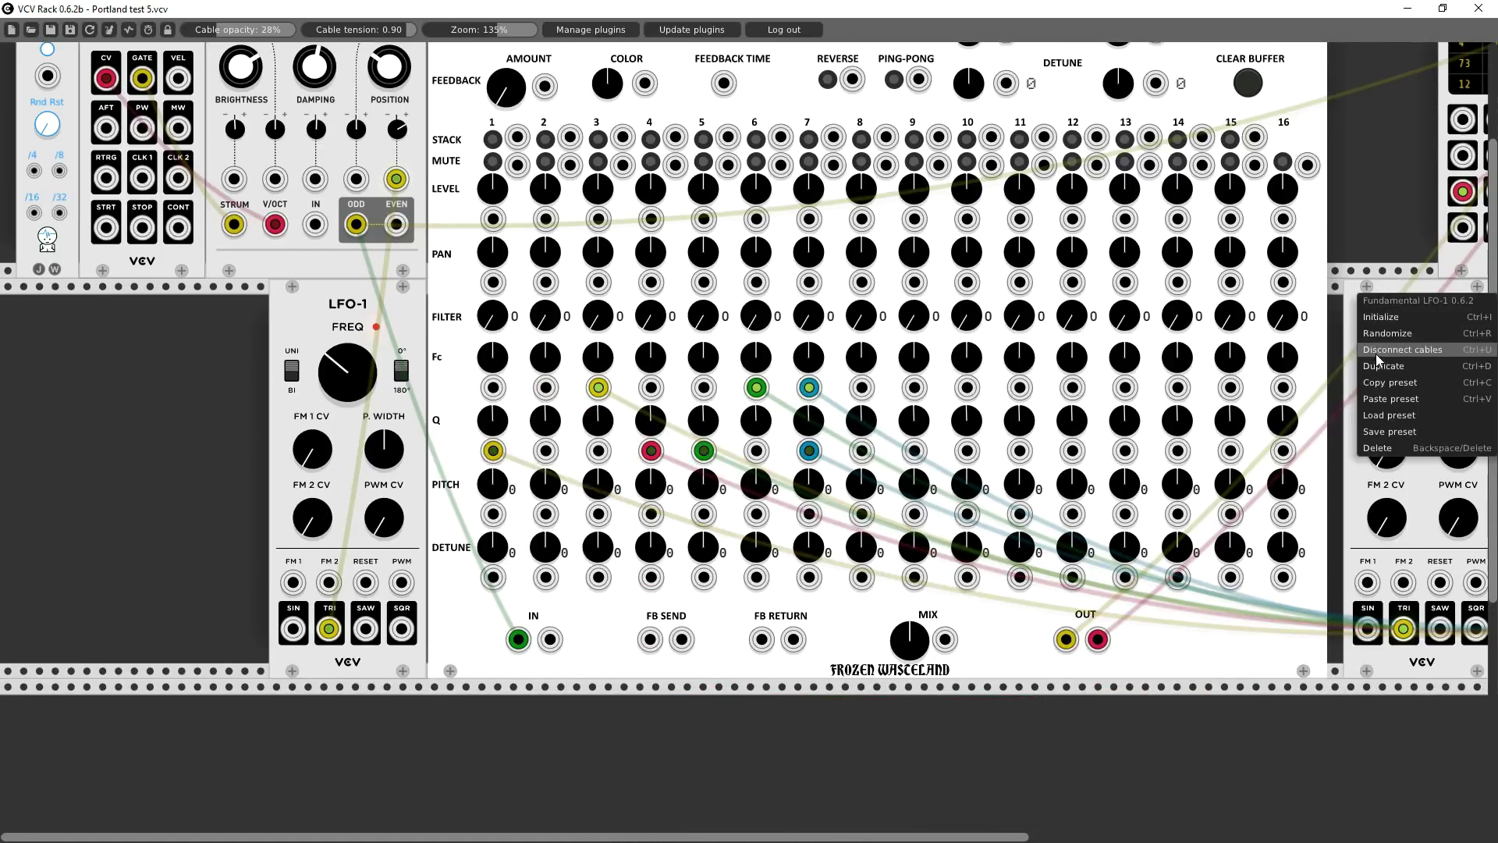
pyautogui.click(1375, 351)
pyautogui.moveTo(942, 836); pyautogui.dragTo(1143, 836)
pyautogui.rightClick(1257, 325)
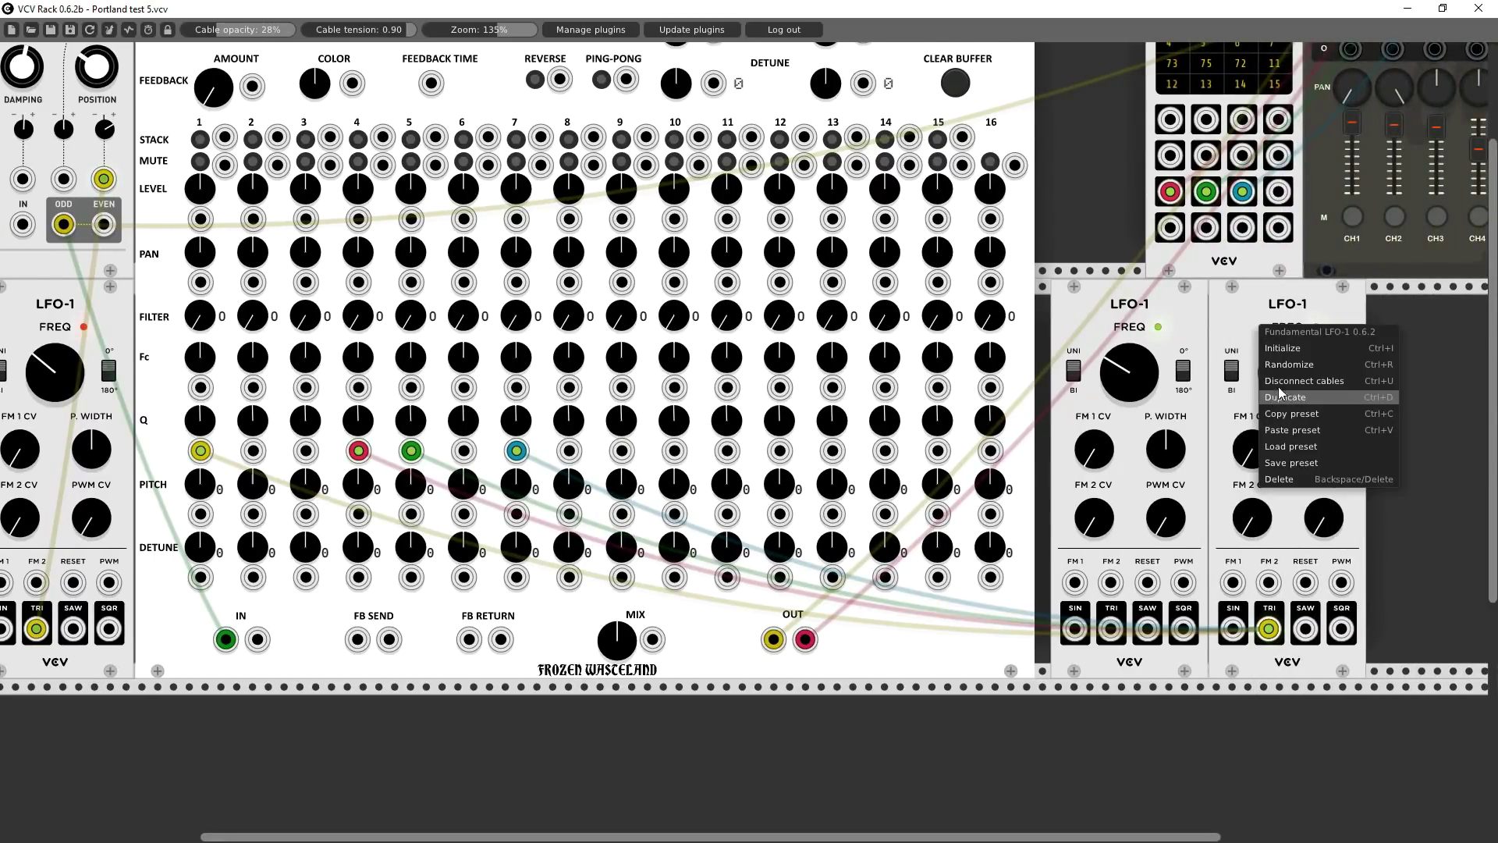
pyautogui.click(1301, 380)
pyautogui.moveTo(784, 835); pyautogui.dragTo(583, 834)
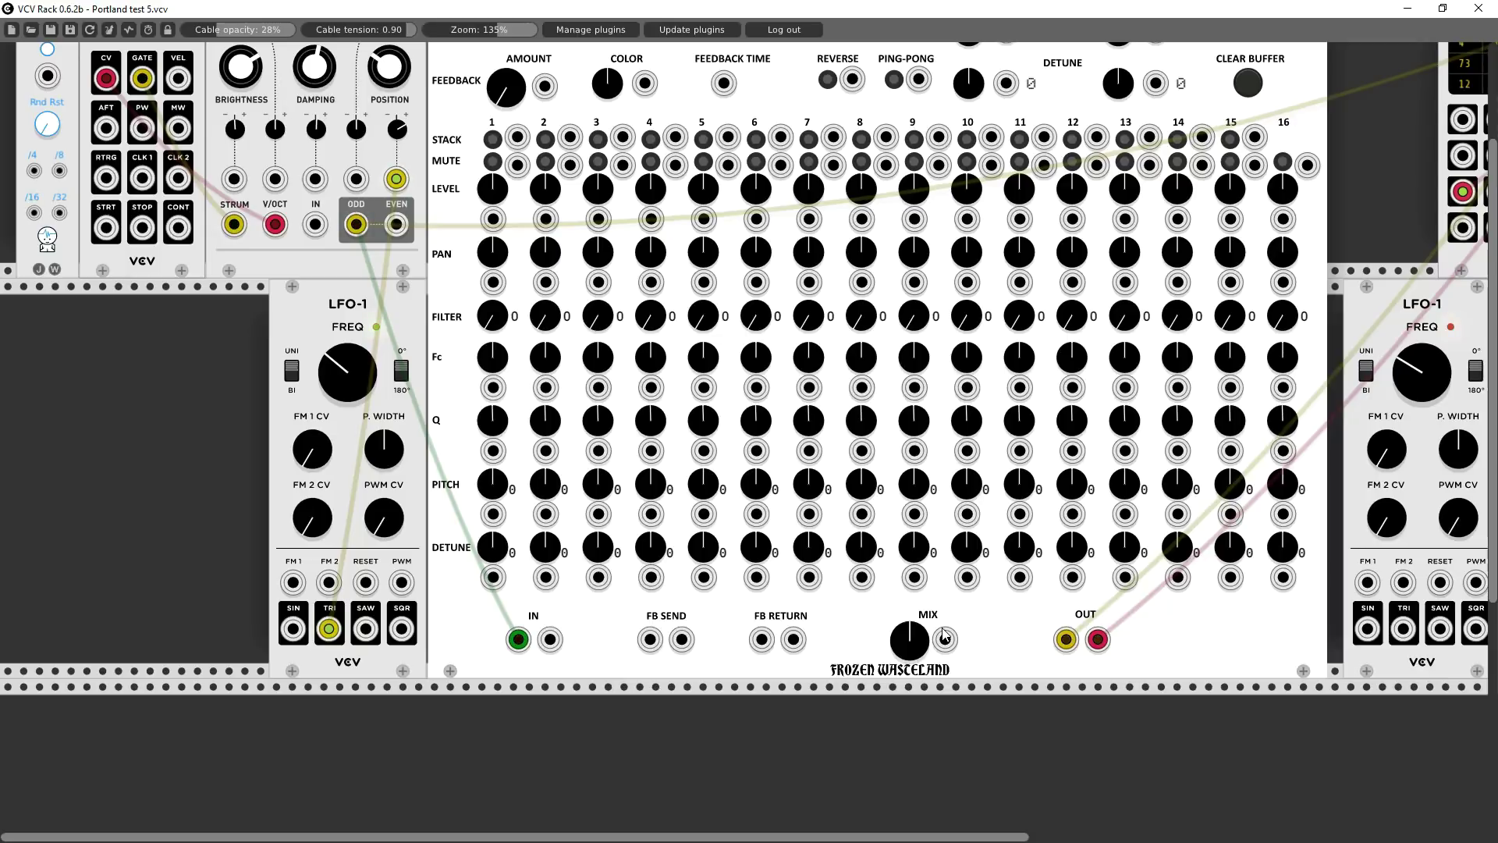
pyautogui.scroll(3, 708, 738)
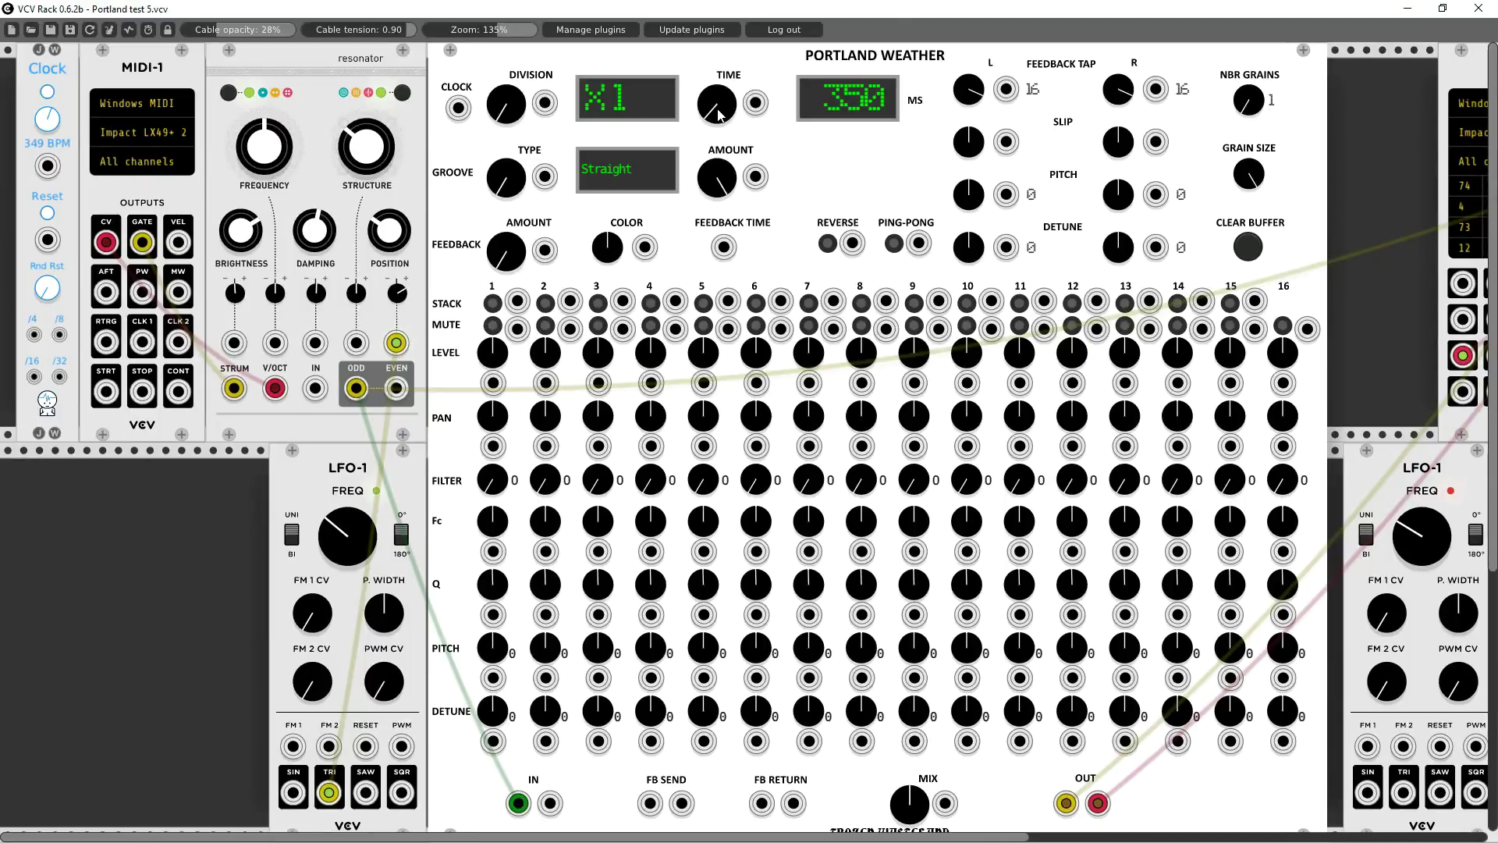
# Try out tap level changes at a 215 ms delay time and reinitialize Portland Weather
pyautogui.moveTo(717, 114); pyautogui.dragTo(718, 132)
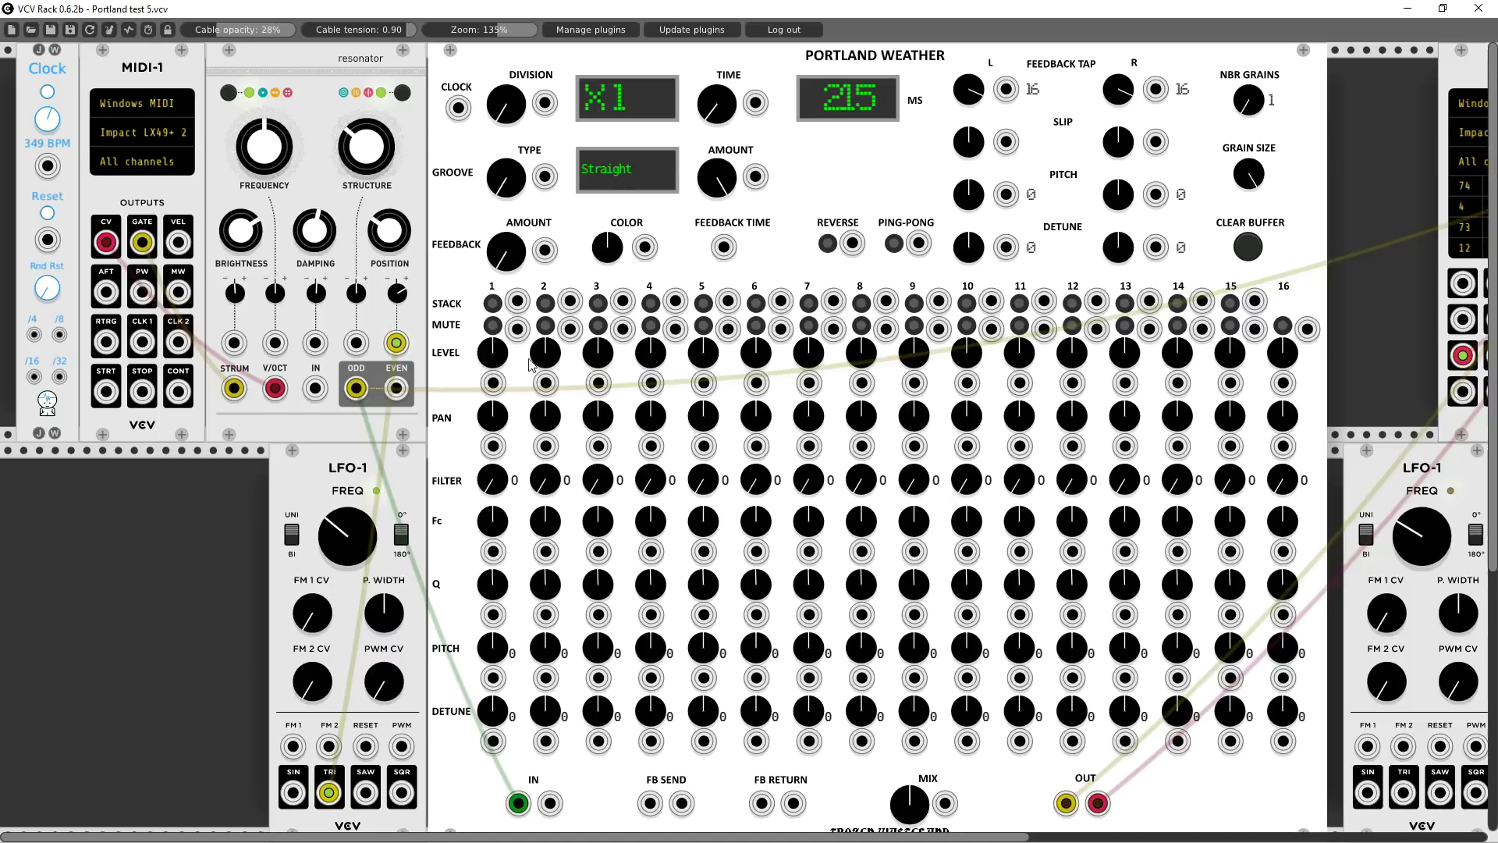
pyautogui.moveTo(493, 352); pyautogui.dragTo(1249, 356)
pyautogui.moveTo(809, 353); pyautogui.dragTo(853, 366)
pyautogui.rightClick(880, 160)
pyautogui.click(891, 183)
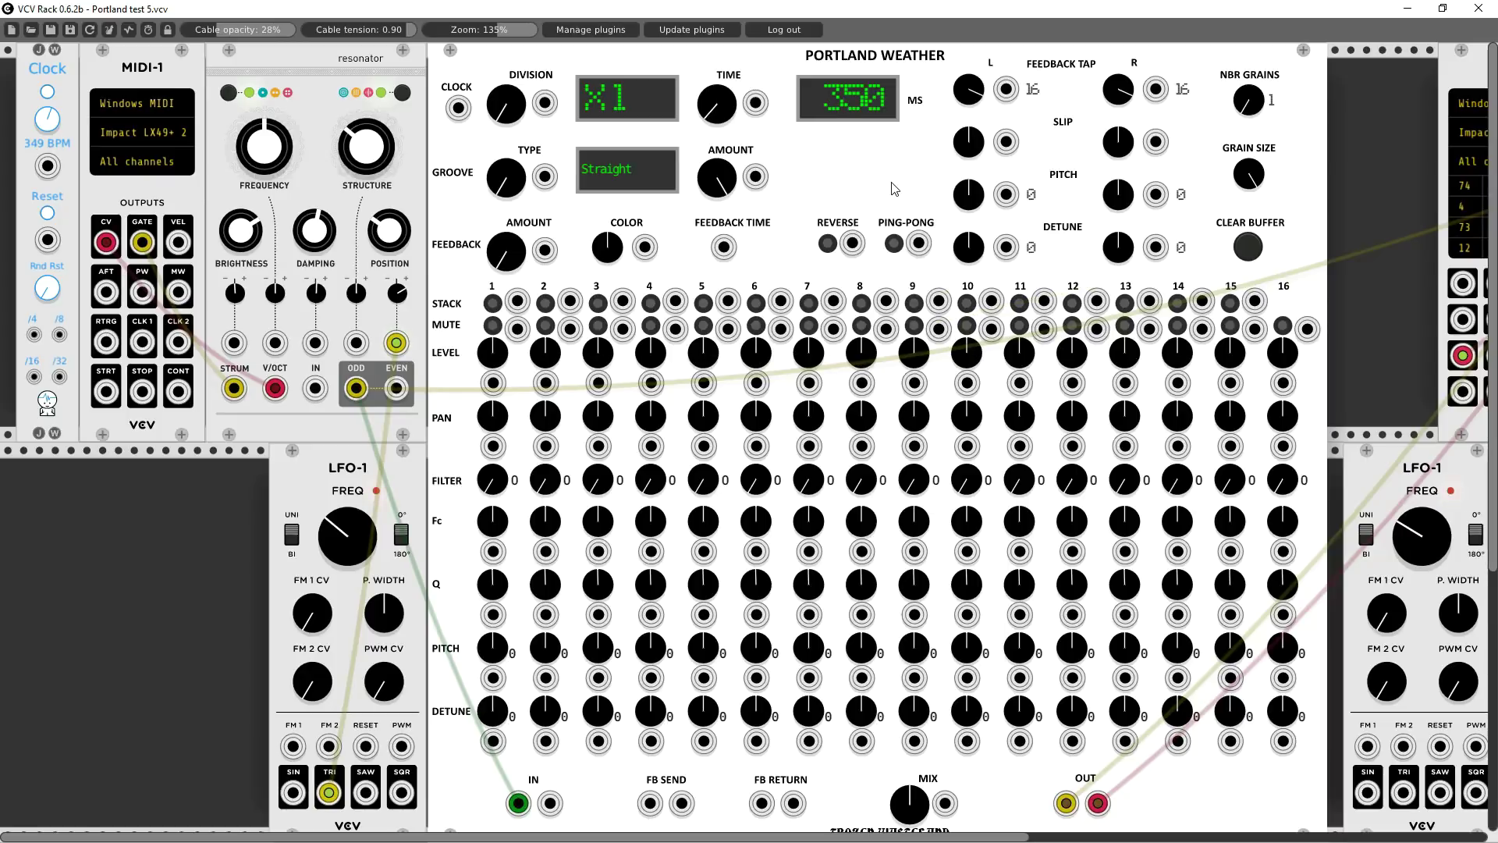
# Clear the delay buffer and switch the groove type through Swing to Alternate Swing
pyautogui.click(1246, 248)
pyautogui.moveTo(503, 187); pyautogui.dragTo(507, 193)
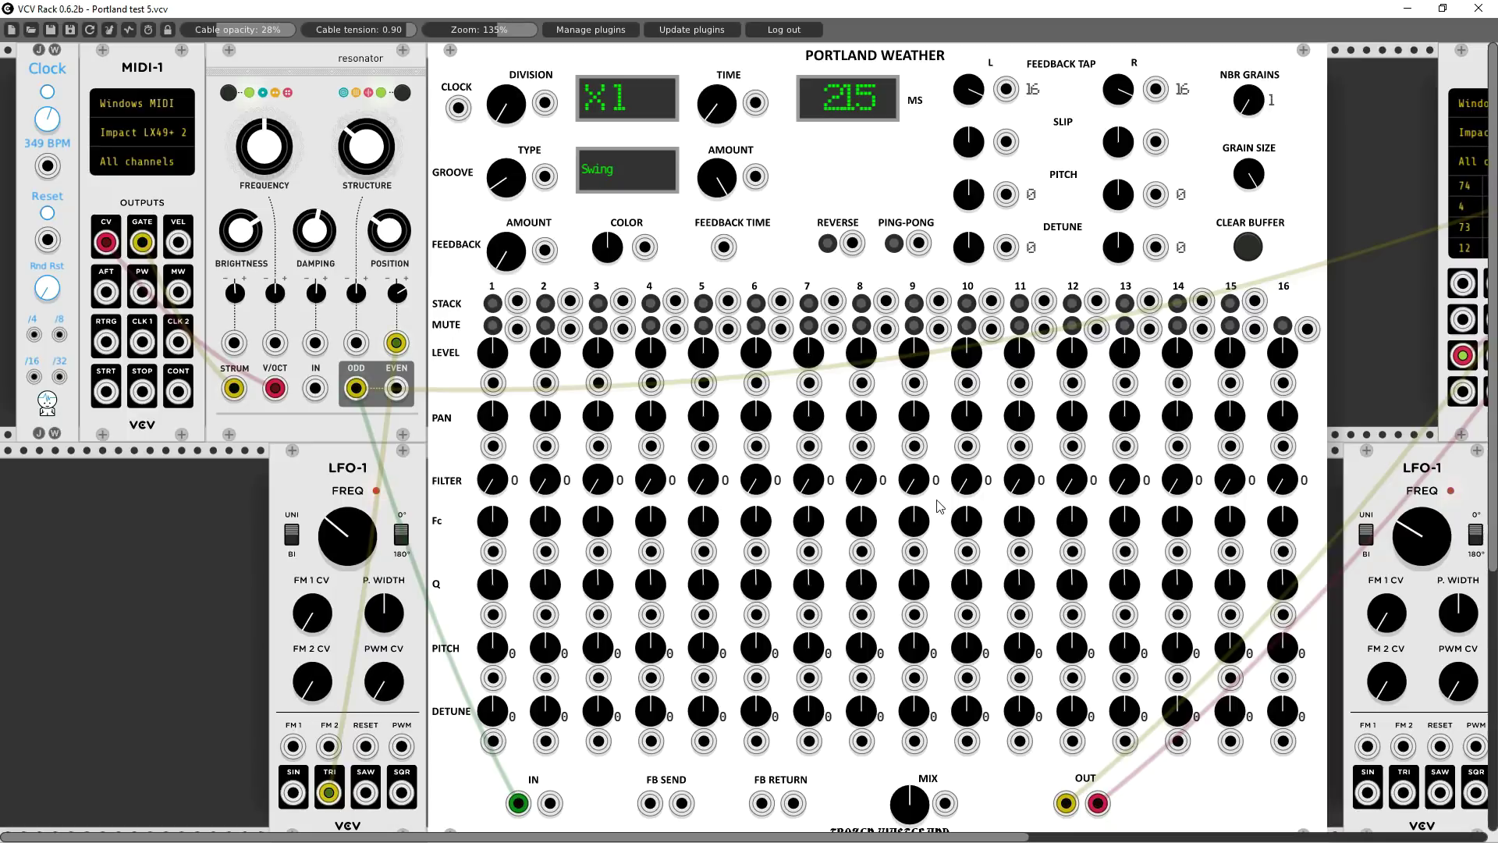
pyautogui.moveTo(506, 178); pyautogui.dragTo(507, 172)
pyautogui.moveTo(508, 187); pyautogui.dragTo(508, 177)
pyautogui.moveTo(508, 188); pyautogui.dragTo(509, 176)
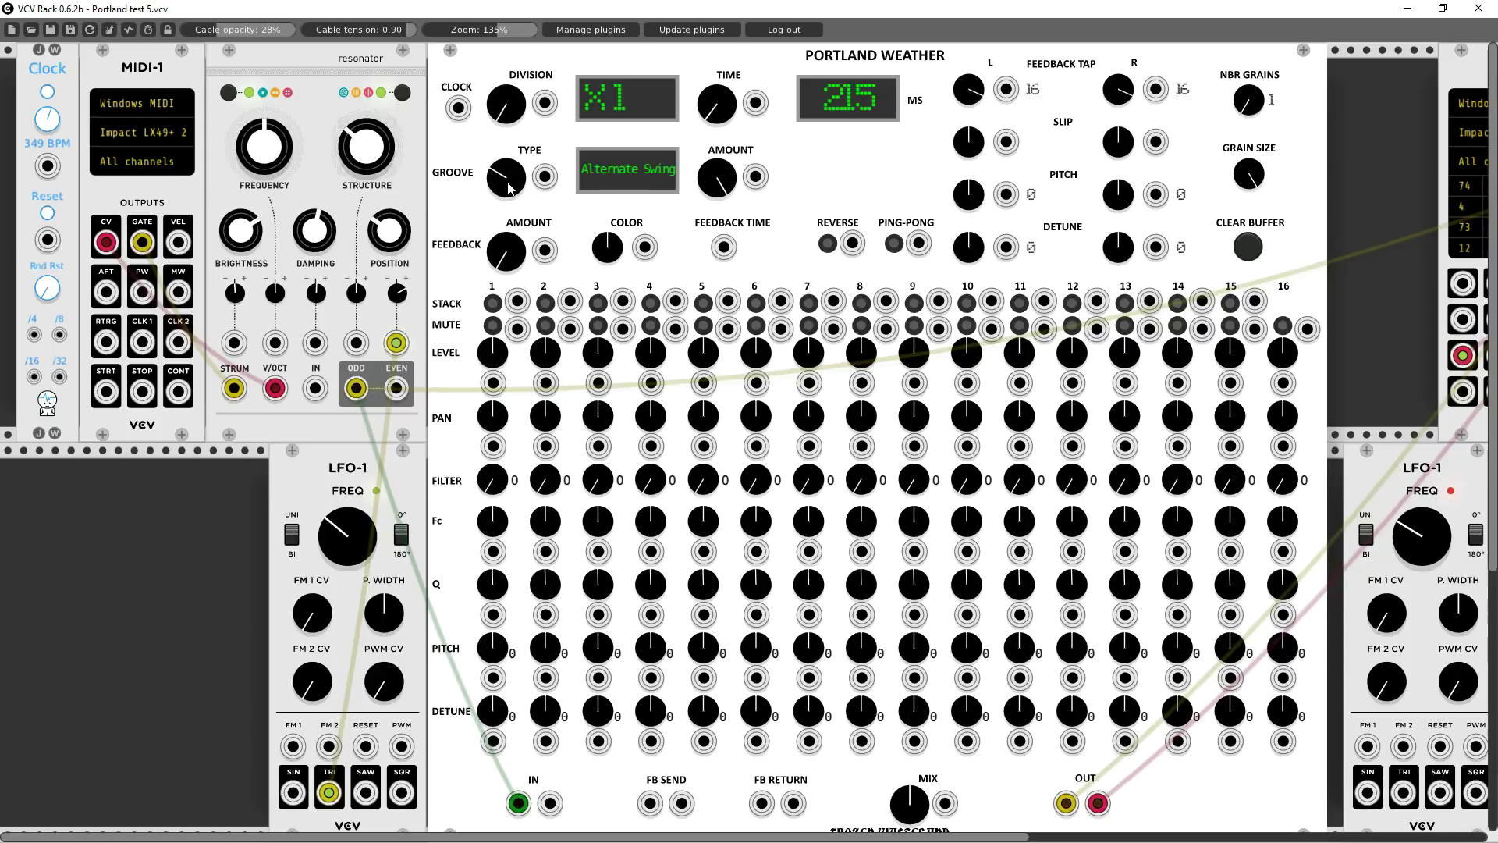
# Step the groove type onward from Alternate Swing to Random 1
pyautogui.moveTo(509, 188); pyautogui.dragTo(509, 176)
pyautogui.moveTo(511, 189); pyautogui.dragTo(510, 185)
pyautogui.moveTo(506, 178); pyautogui.dragTo(506, 168)
pyautogui.moveTo(505, 184); pyautogui.dragTo(509, 197)
pyautogui.moveTo(511, 188); pyautogui.dragTo(511, 178)
pyautogui.moveTo(511, 182); pyautogui.dragTo(511, 168)
pyautogui.moveTo(512, 191); pyautogui.dragTo(512, 184)
# Randomize all Portland Weather settings several times and return the module to its initialized state
pyautogui.rightClick(834, 157)
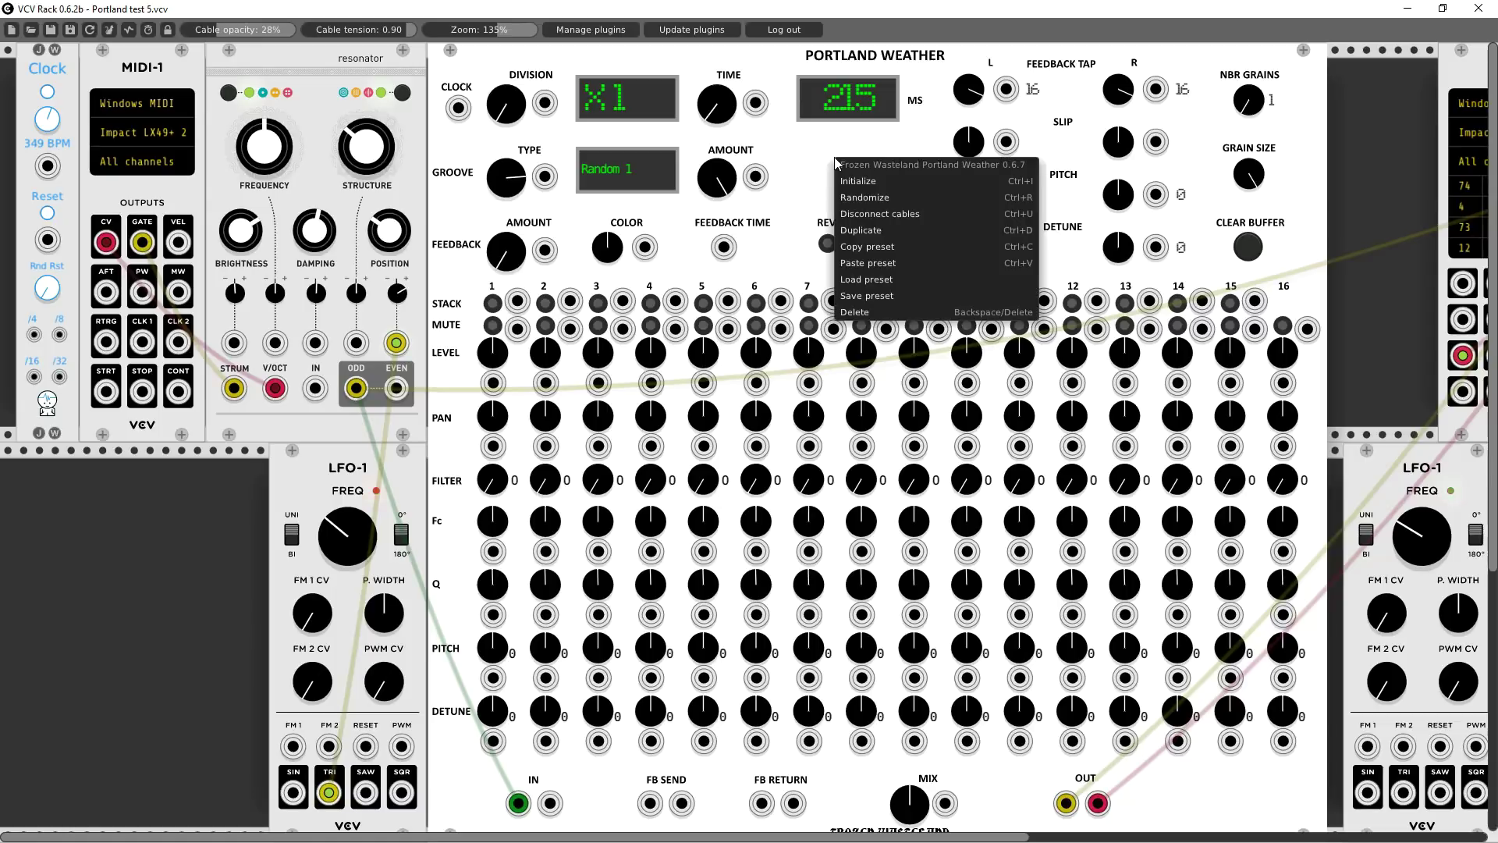
pyautogui.click(849, 198)
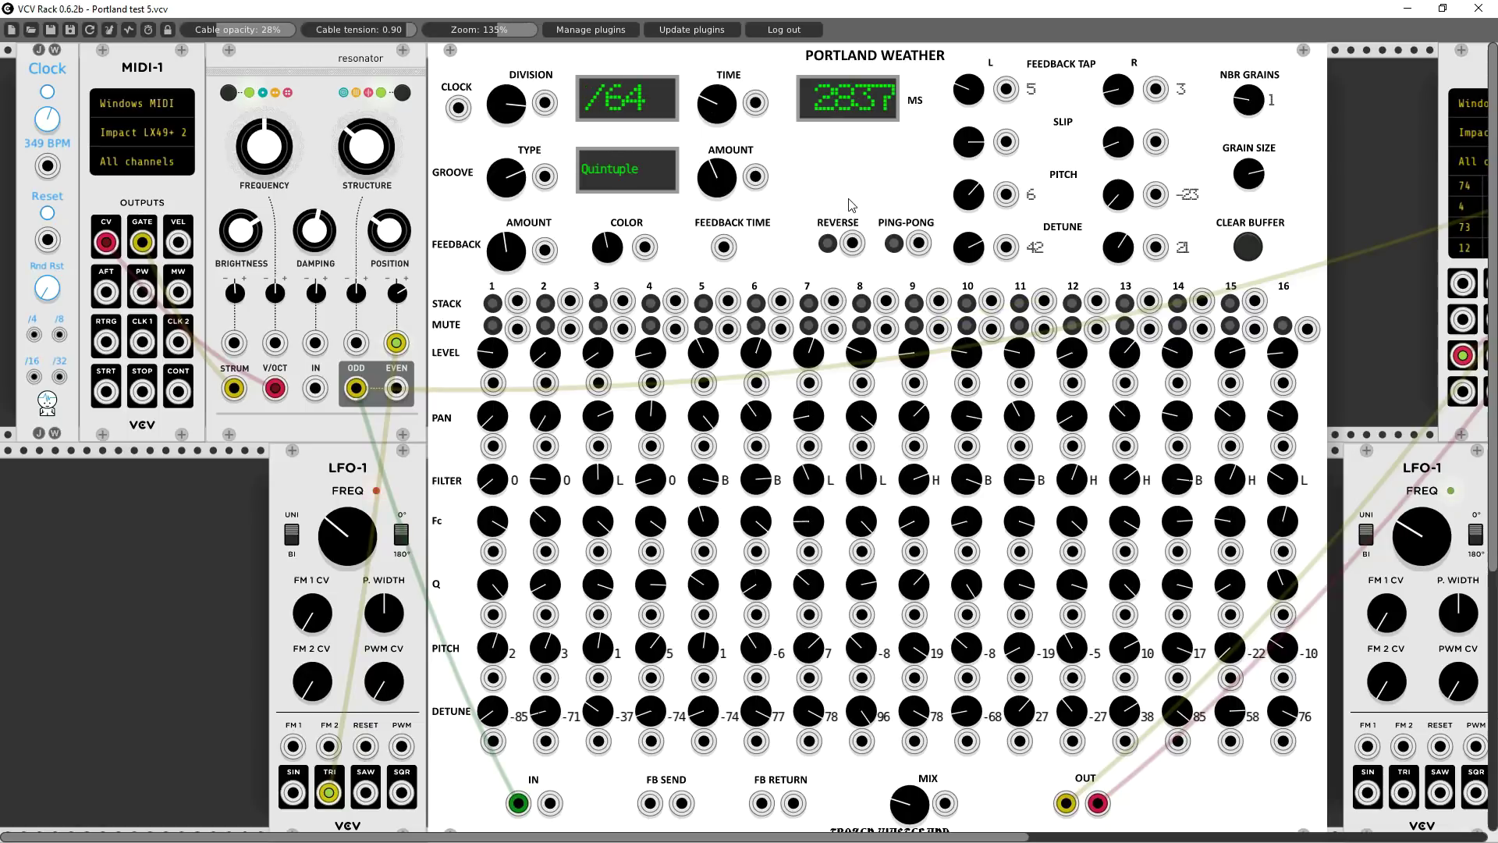
pyautogui.hotkey('ctrl', 'r')
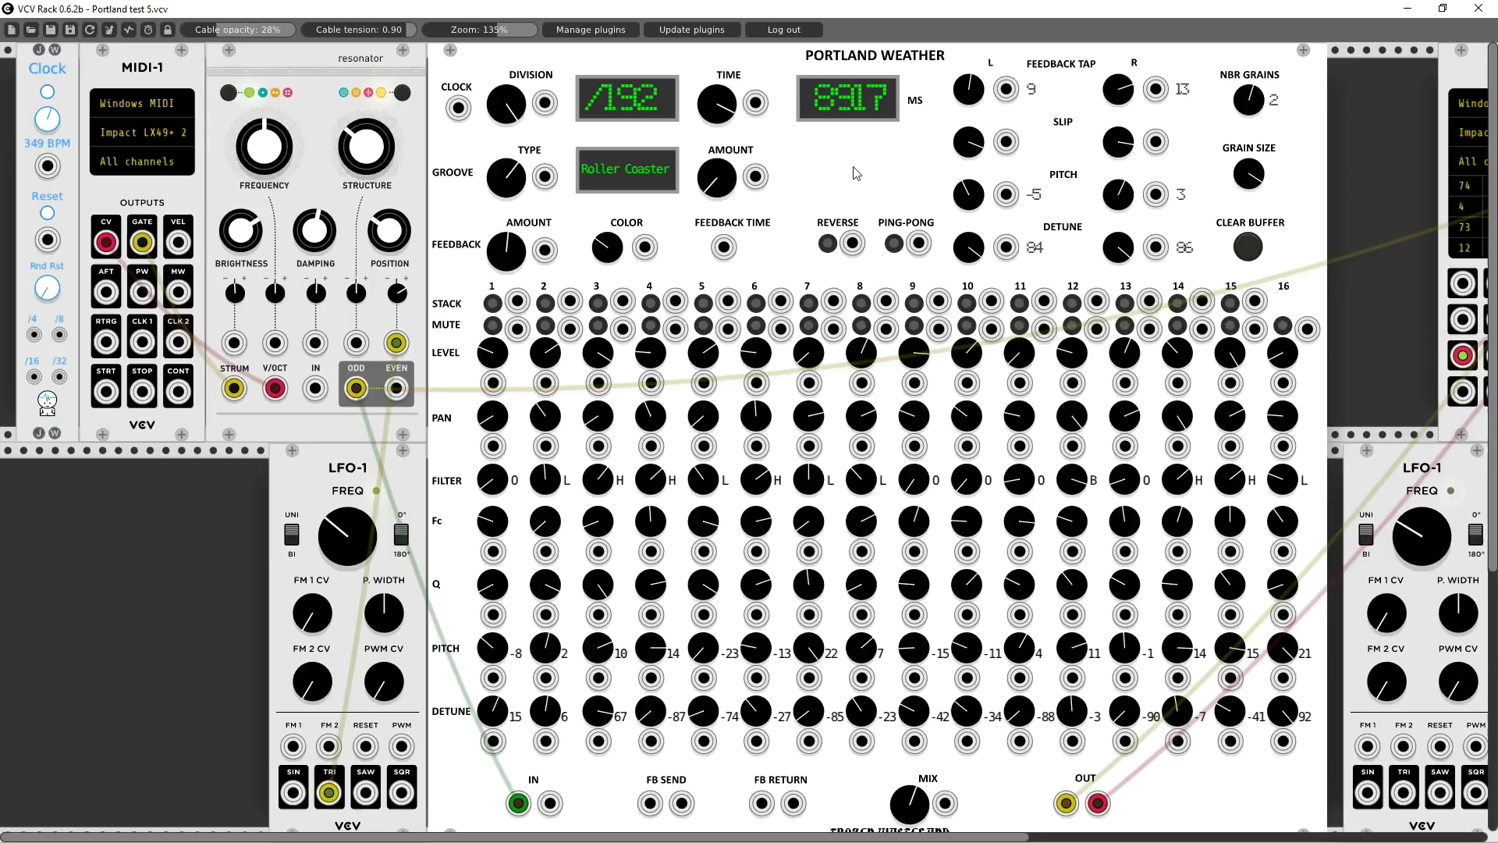
pyautogui.rightClick(856, 174)
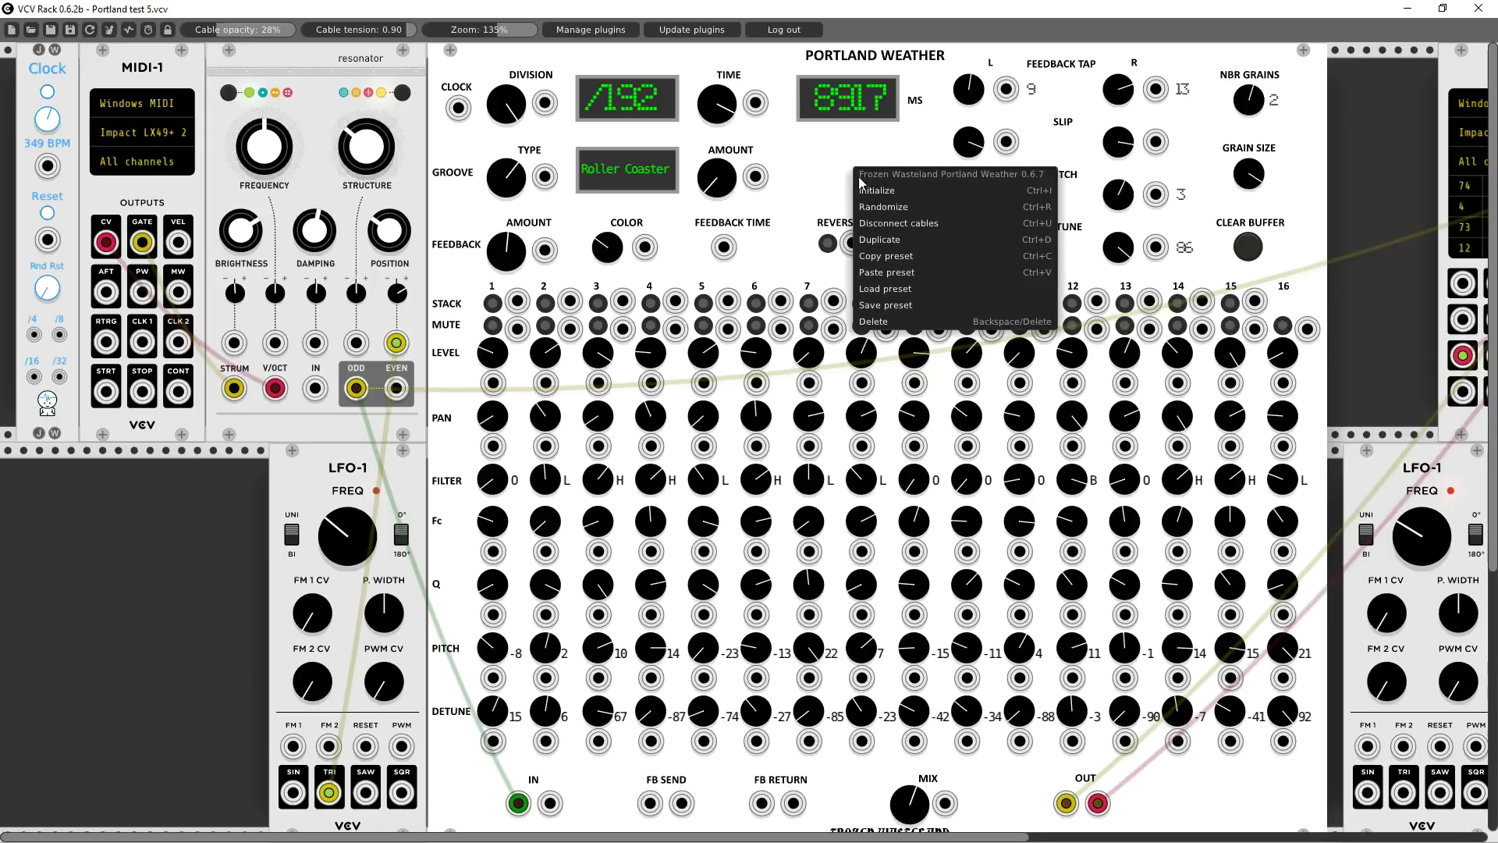
pyautogui.click(879, 207)
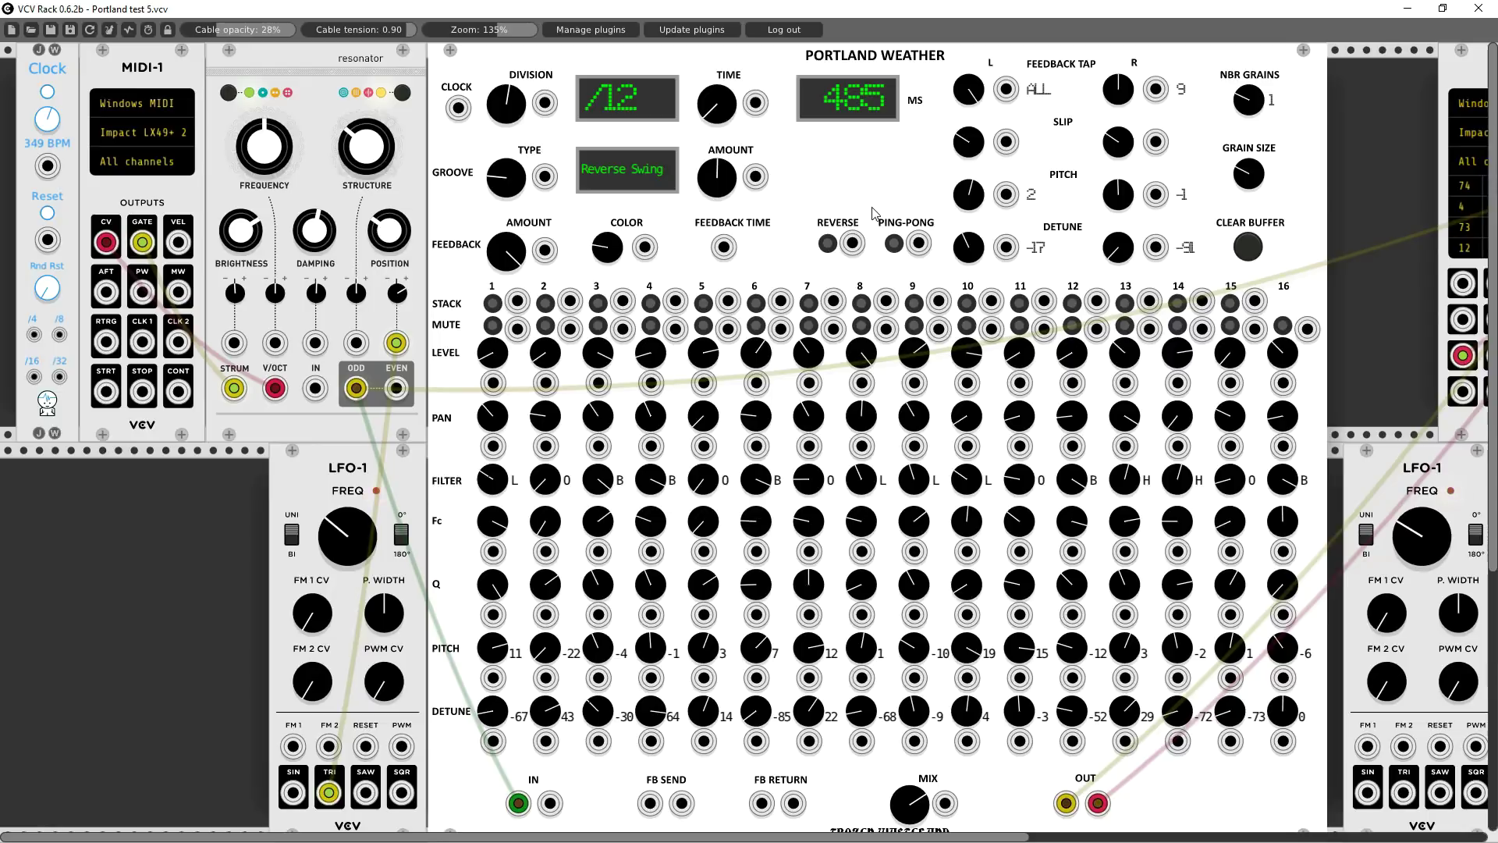
pyautogui.hotkey('ctrl', 'r')
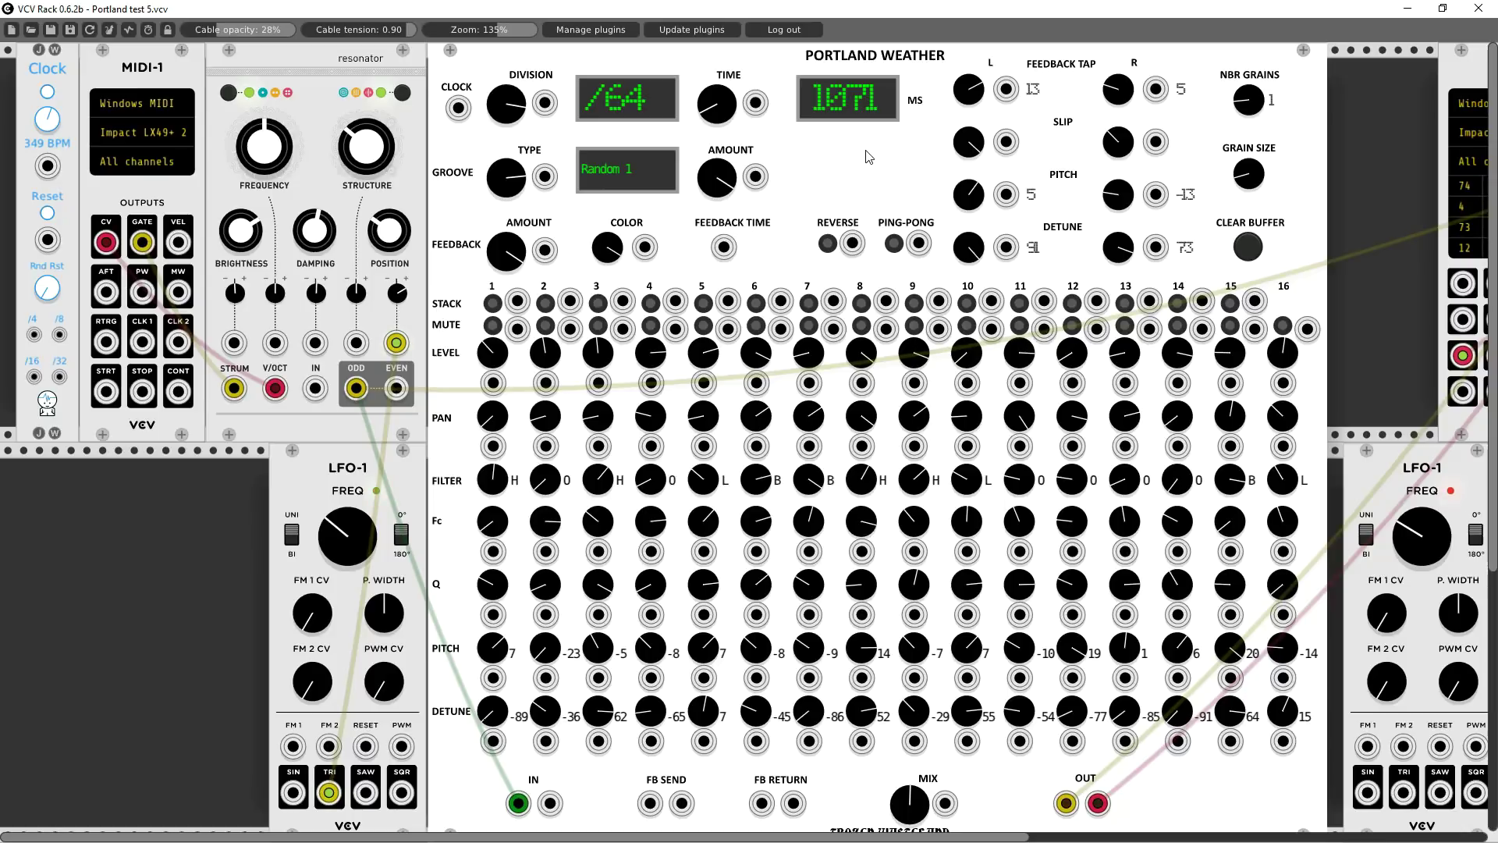
pyautogui.hotkey('ctrl', 'i')
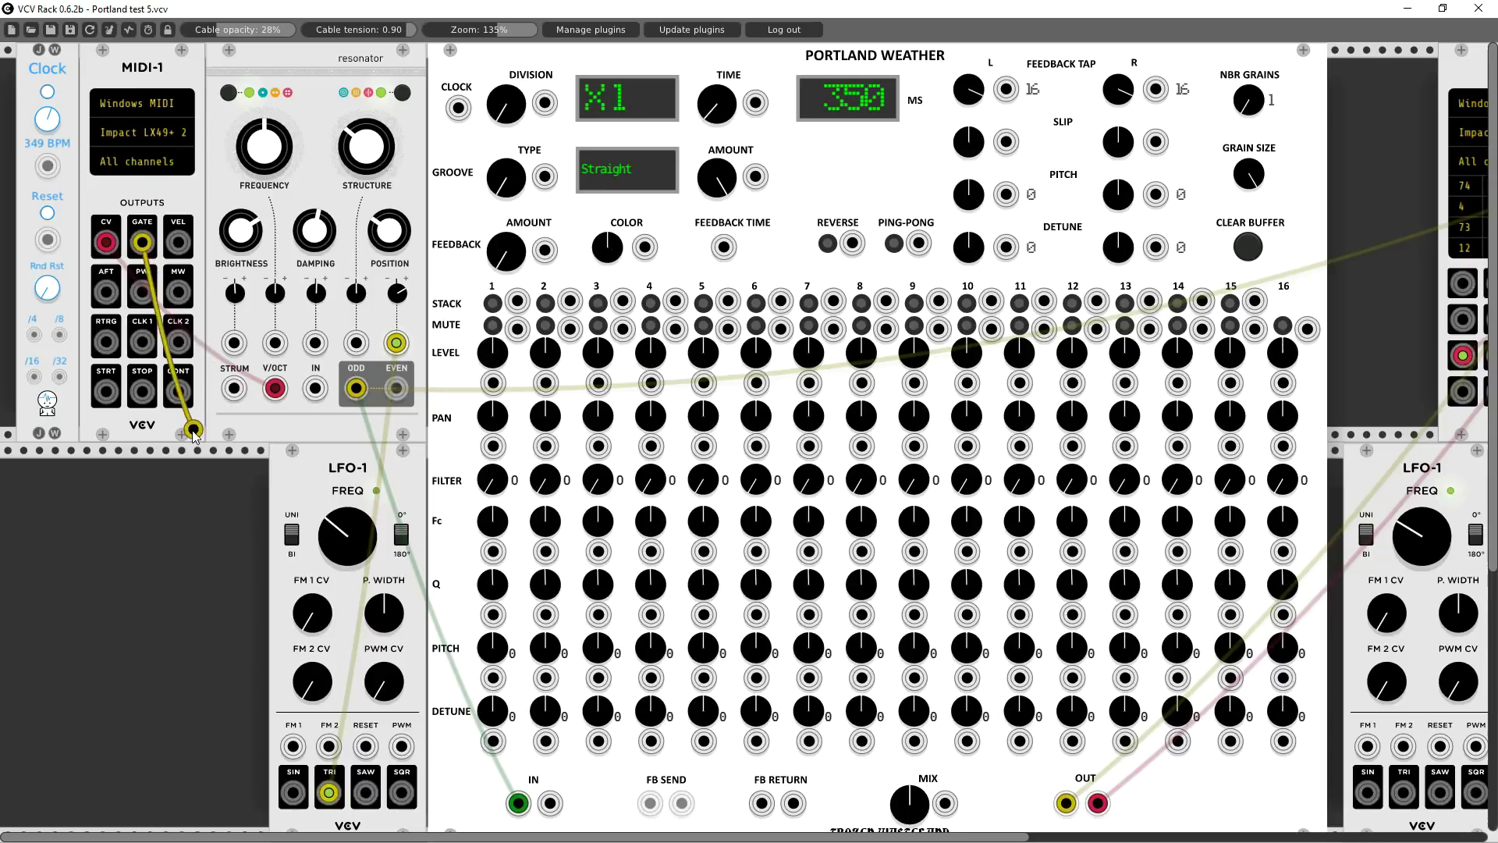
# Patch the Clock module's main output into the resonator's STRUM input and Portland Weather's CLOCK input
pyautogui.moveTo(234, 393); pyautogui.dragTo(34, 335)
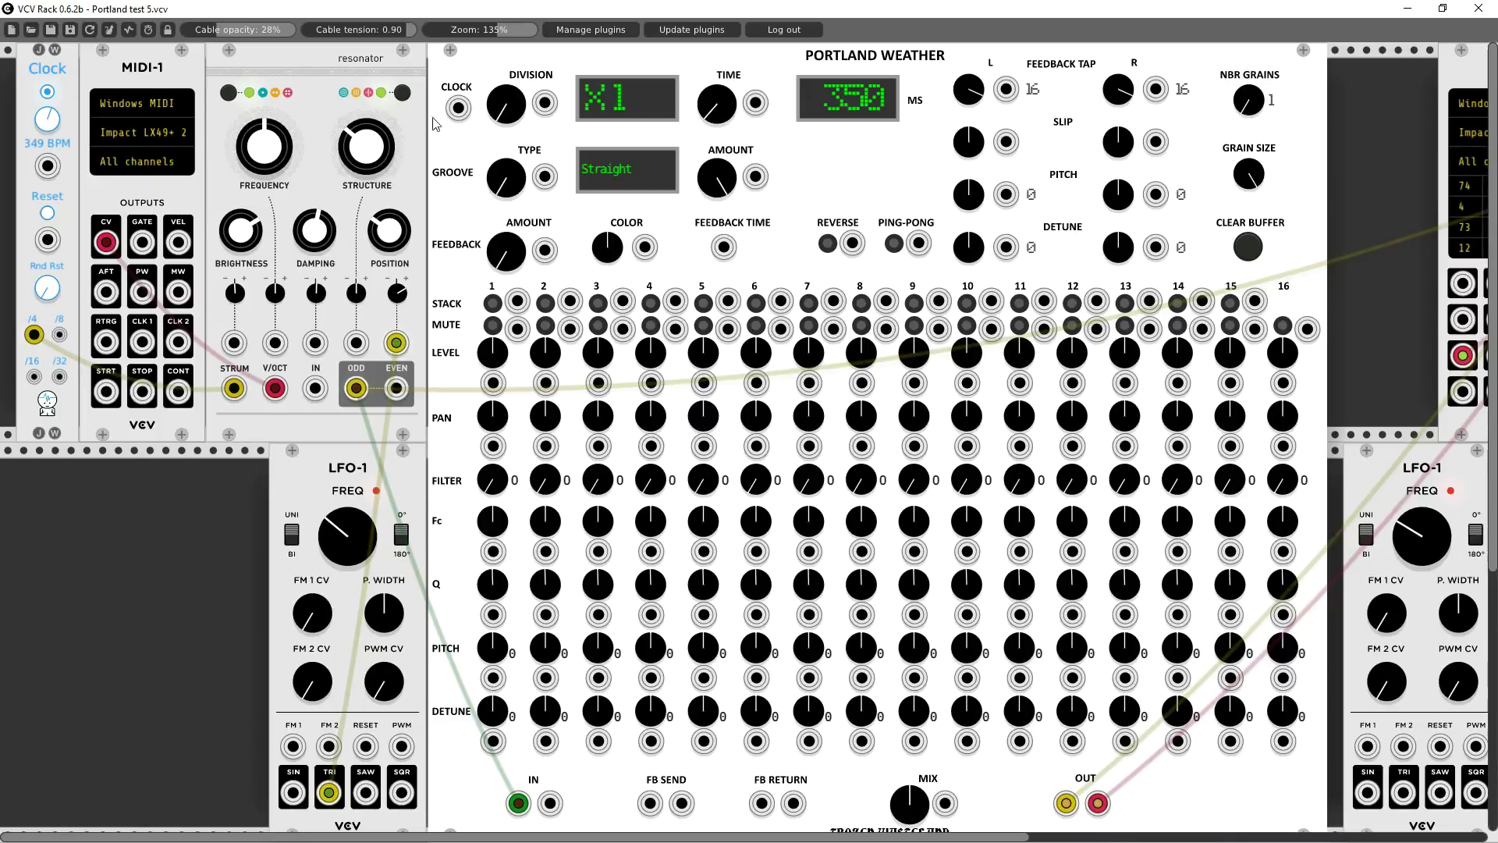
pyautogui.moveTo(33, 334); pyautogui.dragTo(48, 165)
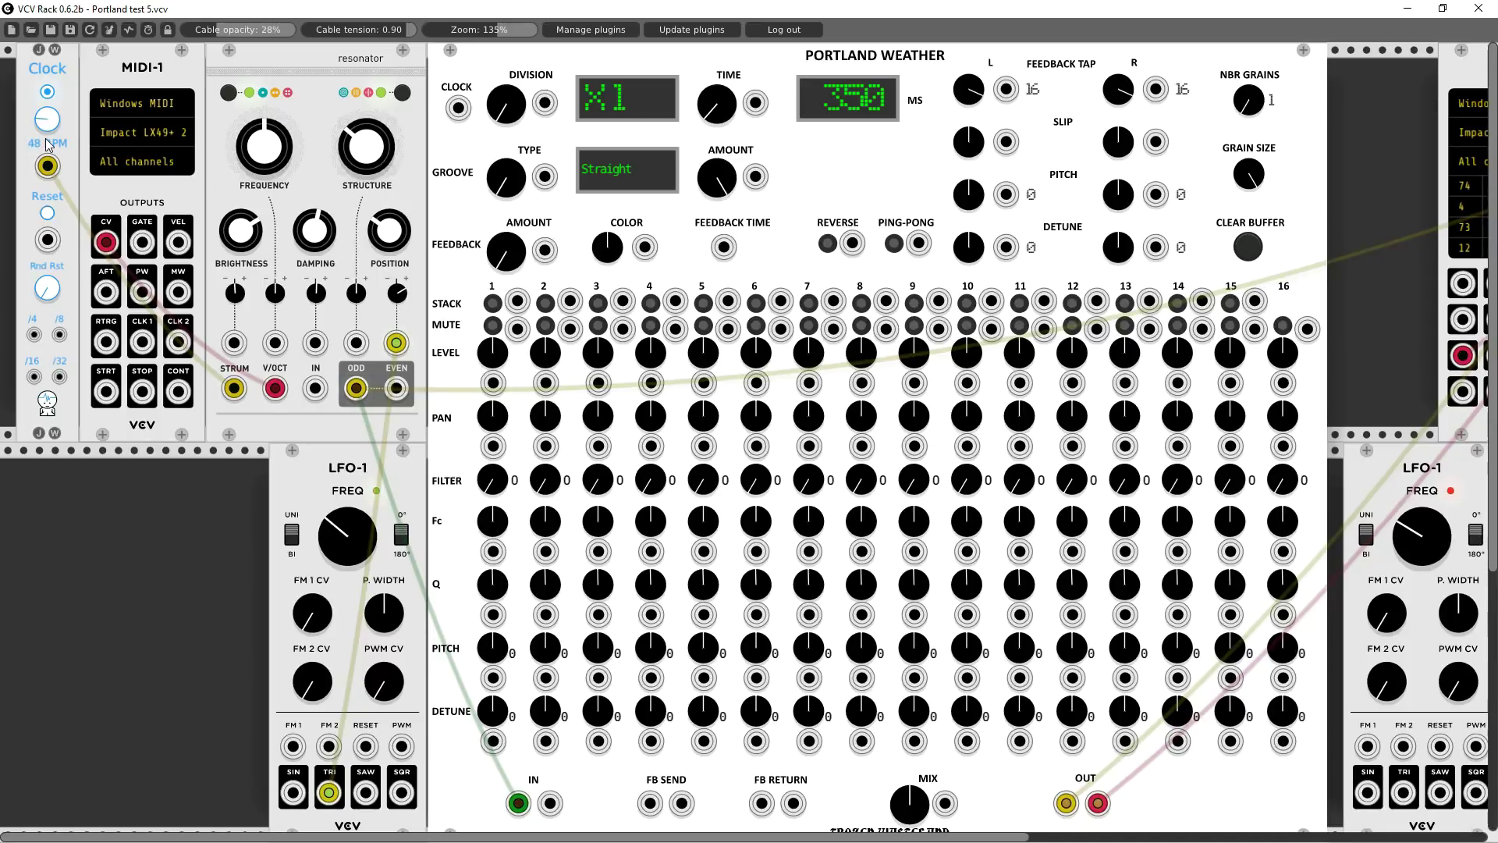
pyautogui.moveTo(48, 166); pyautogui.dragTo(505, 82)
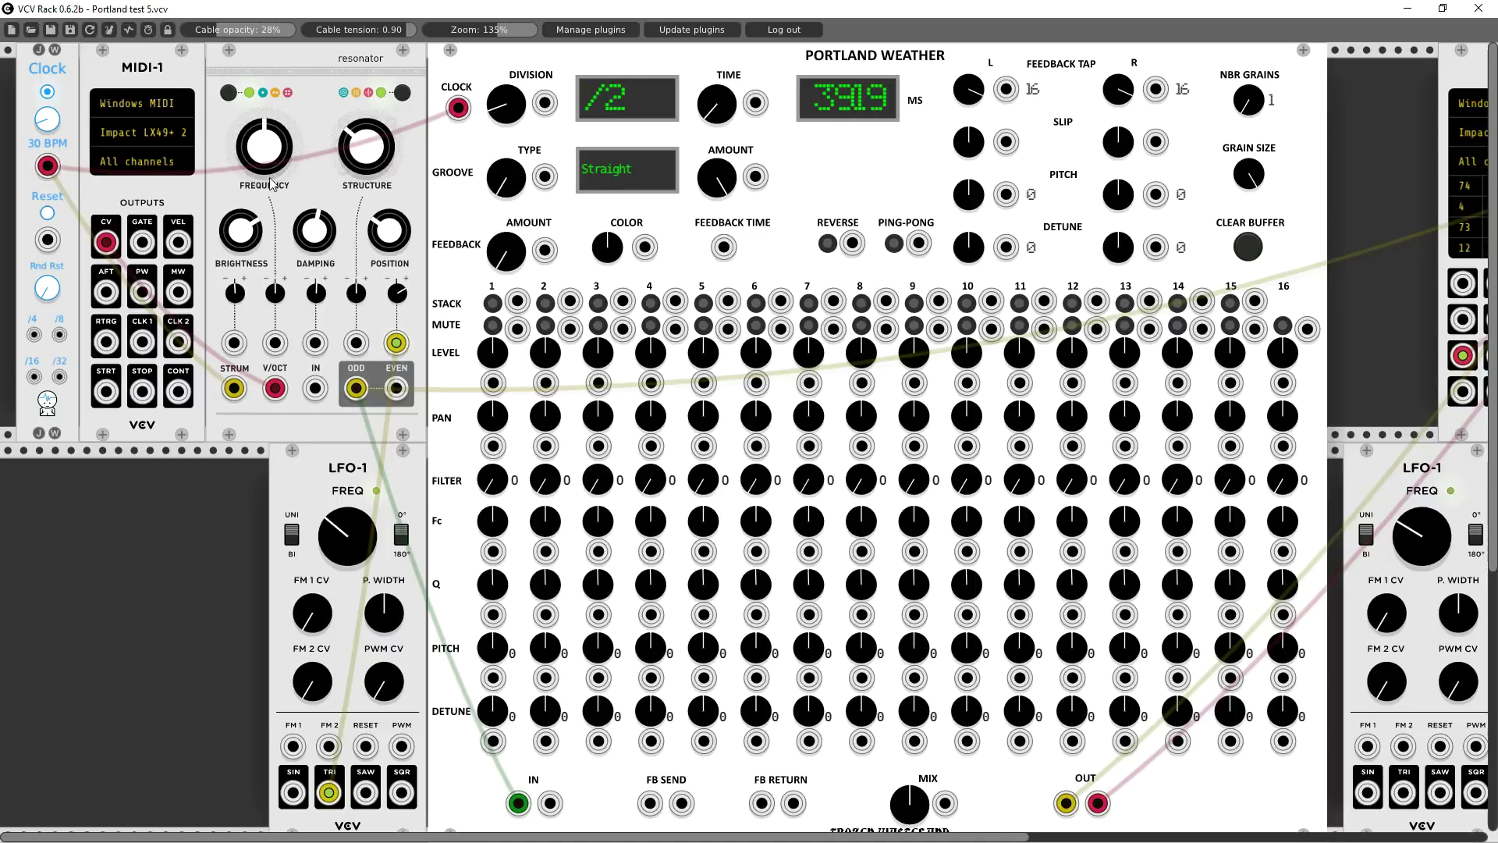
# Set Portland Weather's division to X1 and the Clock module's tempo to 106 BPM
pyautogui.moveTo(507, 105); pyautogui.dragTo(507, 125)
pyautogui.moveTo(53, 124); pyautogui.dragTo(53, 118)
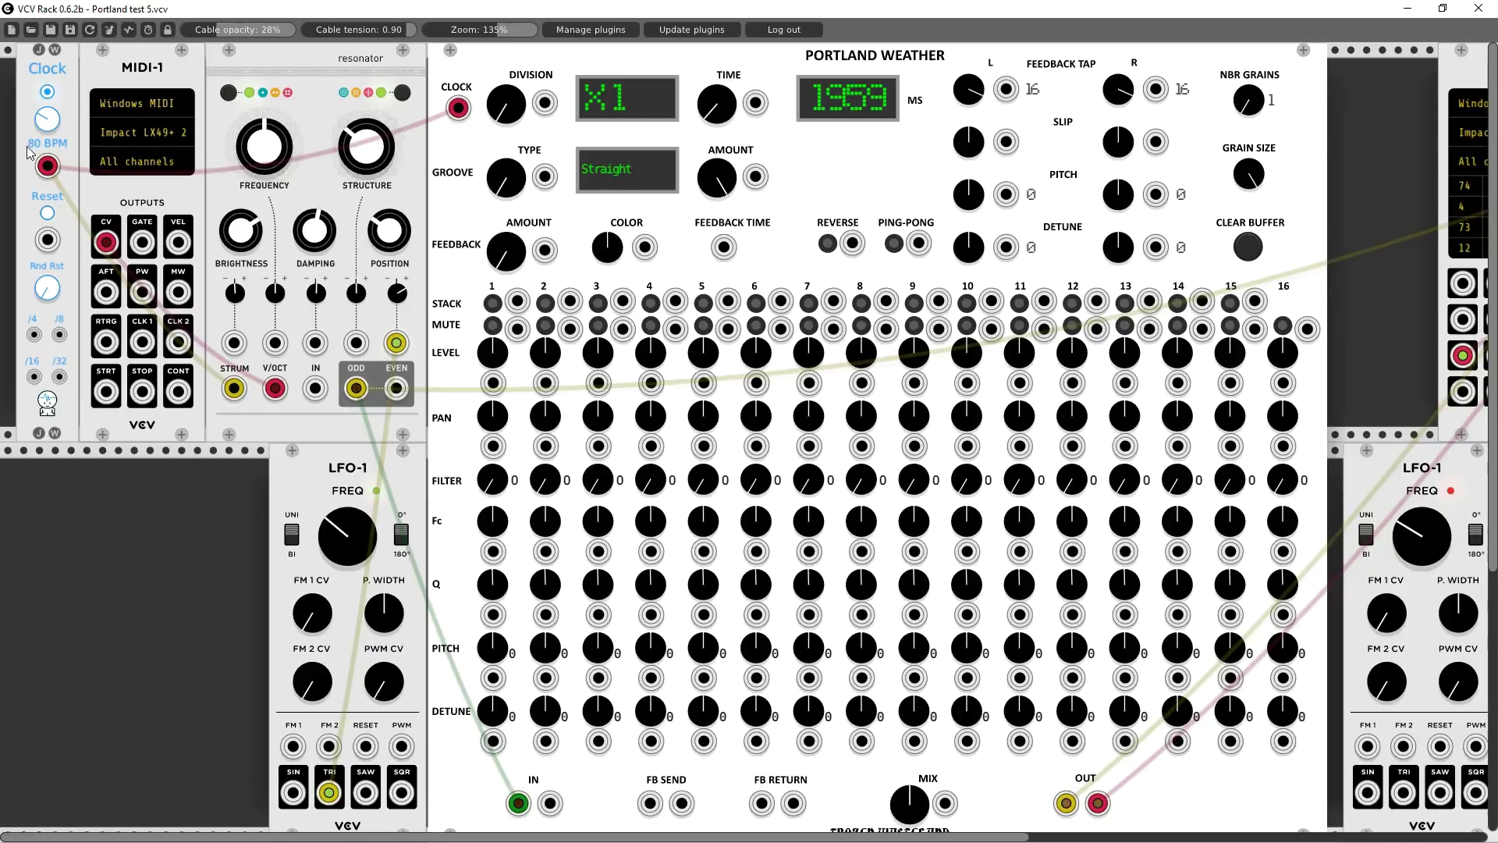
pyautogui.moveTo(44, 121); pyautogui.dragTo(44, 103)
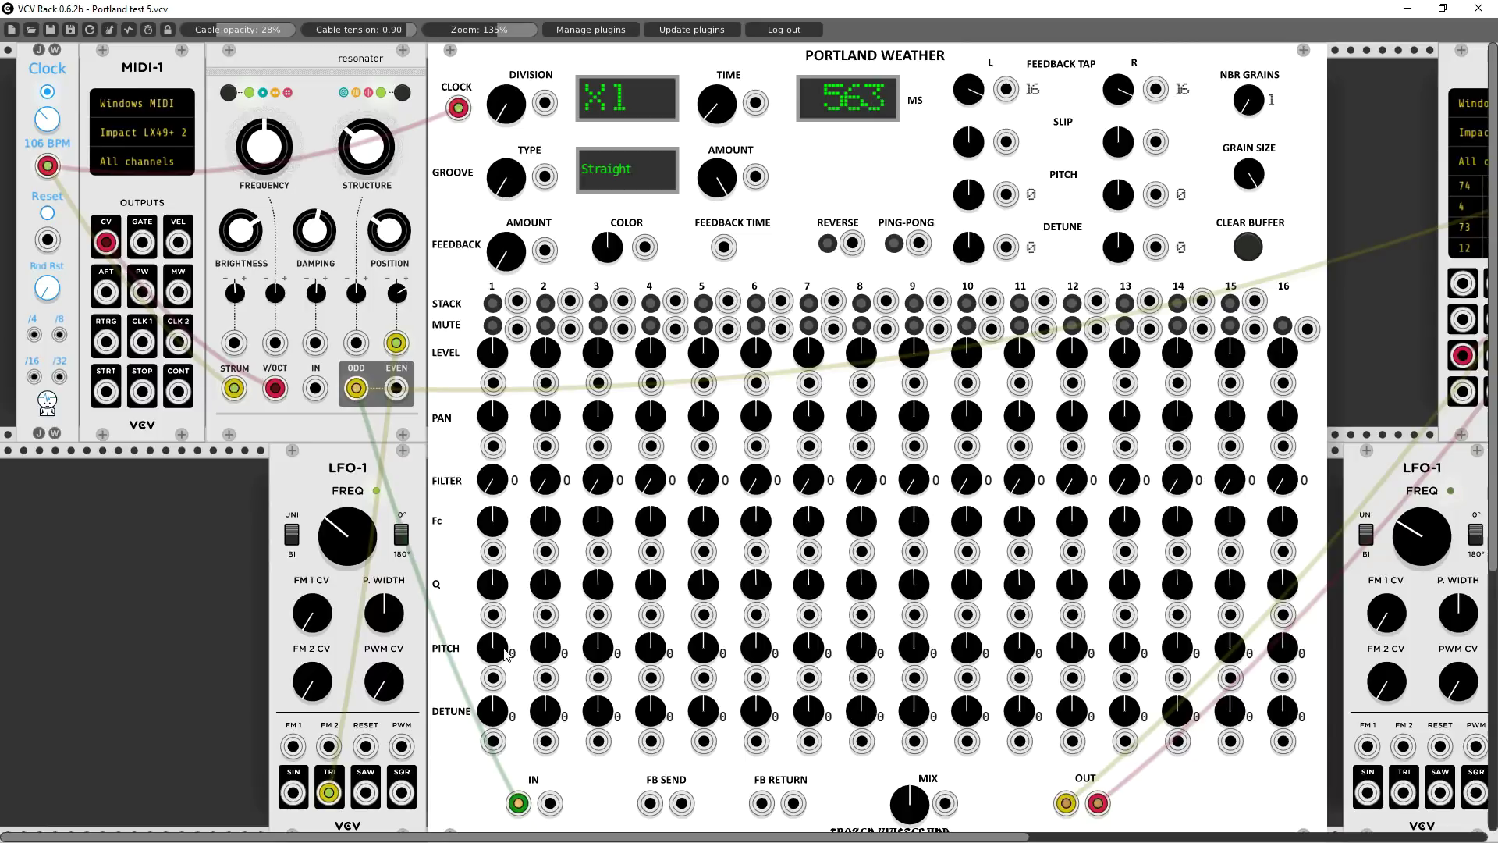
# Set pitch offsets on all 16 taps, with 3, 5, 7 and 10 on taps 1 to 4 and -7 and -9 on taps 15 and 16
pyautogui.moveTo(492, 647); pyautogui.dragTo(546, 633)
pyautogui.moveTo(650, 647); pyautogui.dragTo(755, 634)
pyautogui.moveTo(808, 647); pyautogui.dragTo(1178, 639)
pyautogui.moveTo(1229, 647); pyautogui.dragTo(1265, 683)
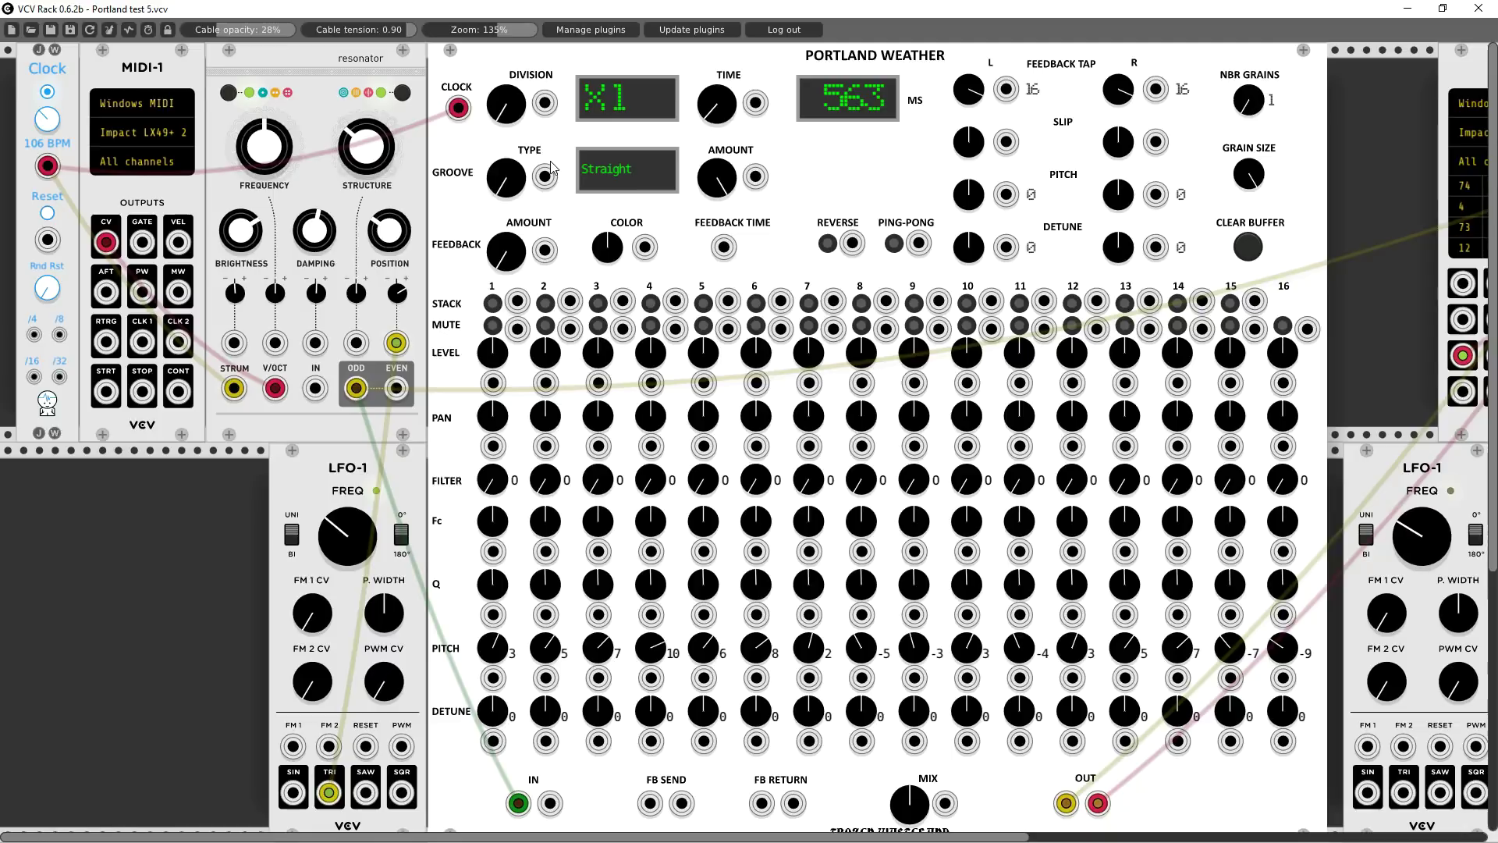
# Try the X1 and /1.5 divisions, and set the division to /2 with the Swing groove type
pyautogui.moveTo(505, 103); pyautogui.dragTo(505, 128)
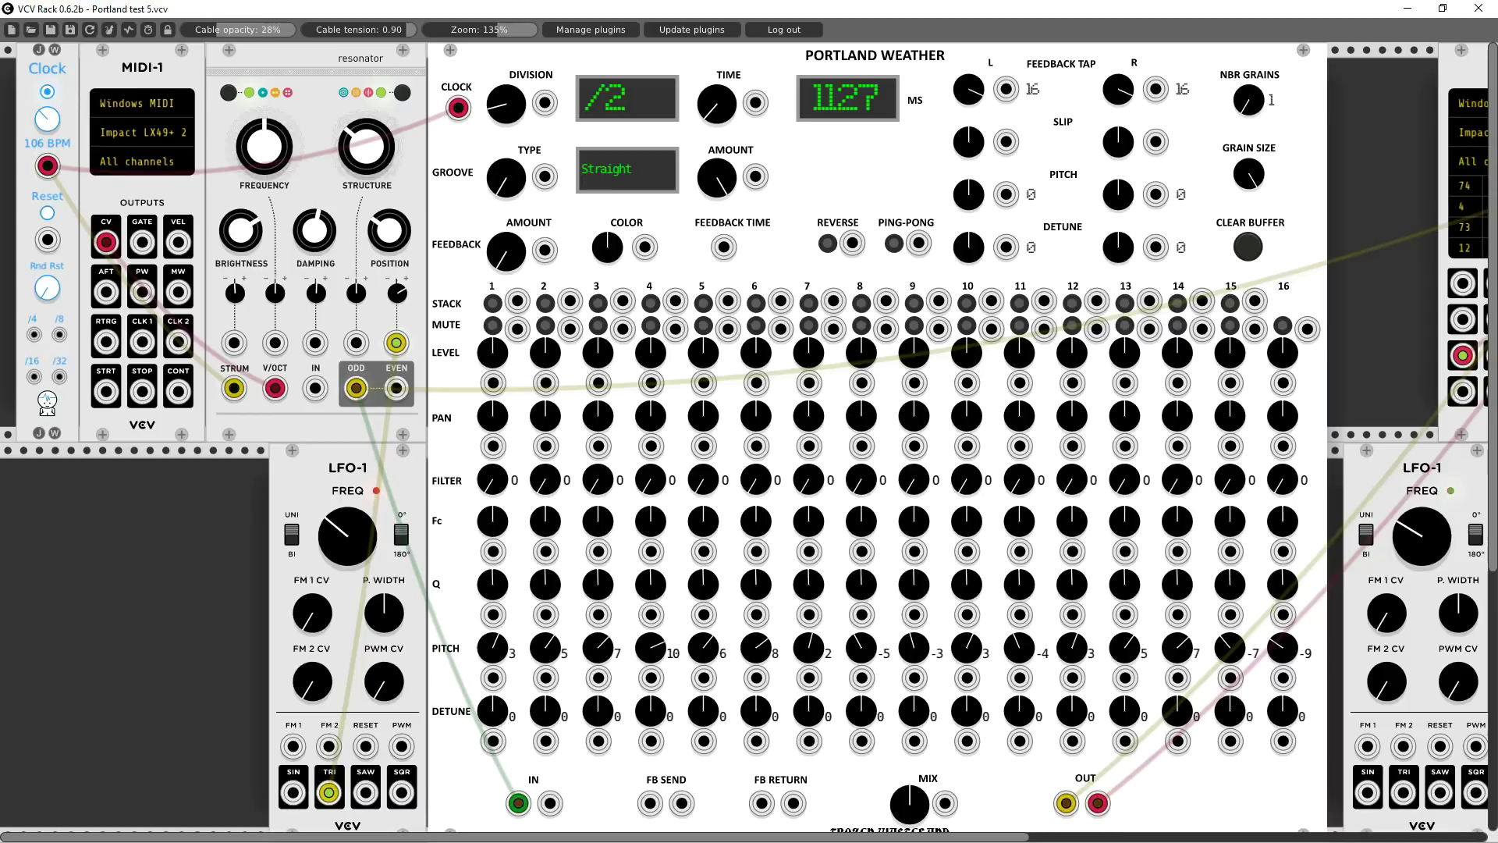
pyautogui.moveTo(505, 129)
pyautogui.mouseDown()
pyautogui.moveTo(505, 104)
pyautogui.moveTo(505, 179)
pyautogui.moveTo(505, 104)
pyautogui.mouseUp()
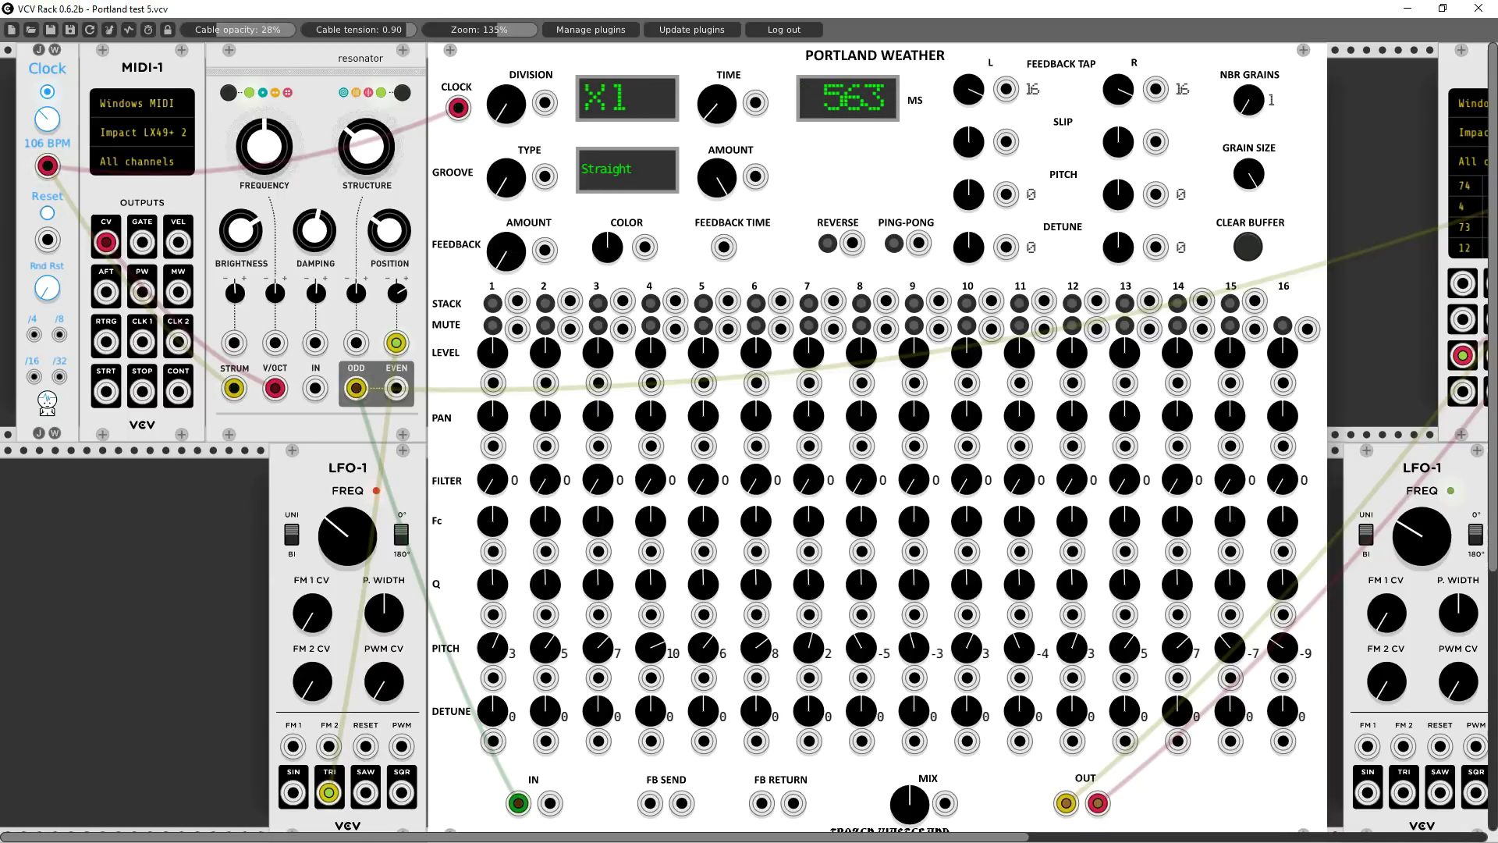
pyautogui.moveTo(505, 104); pyautogui.dragTo(506, 109)
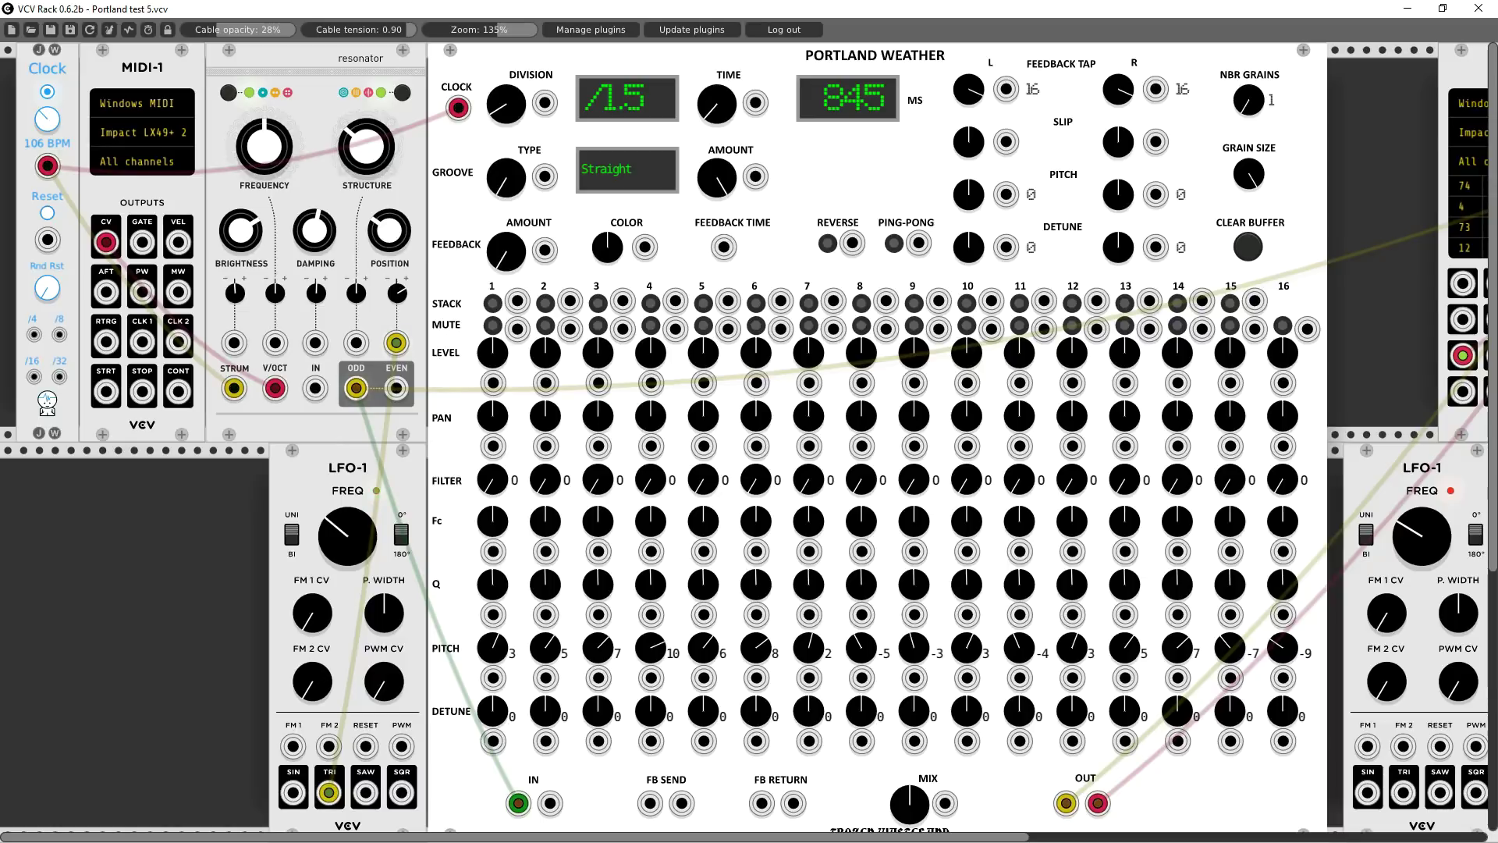
pyautogui.moveTo(498, 193); pyautogui.dragTo(498, 191)
pyautogui.moveTo(508, 119); pyautogui.dragTo(509, 131)
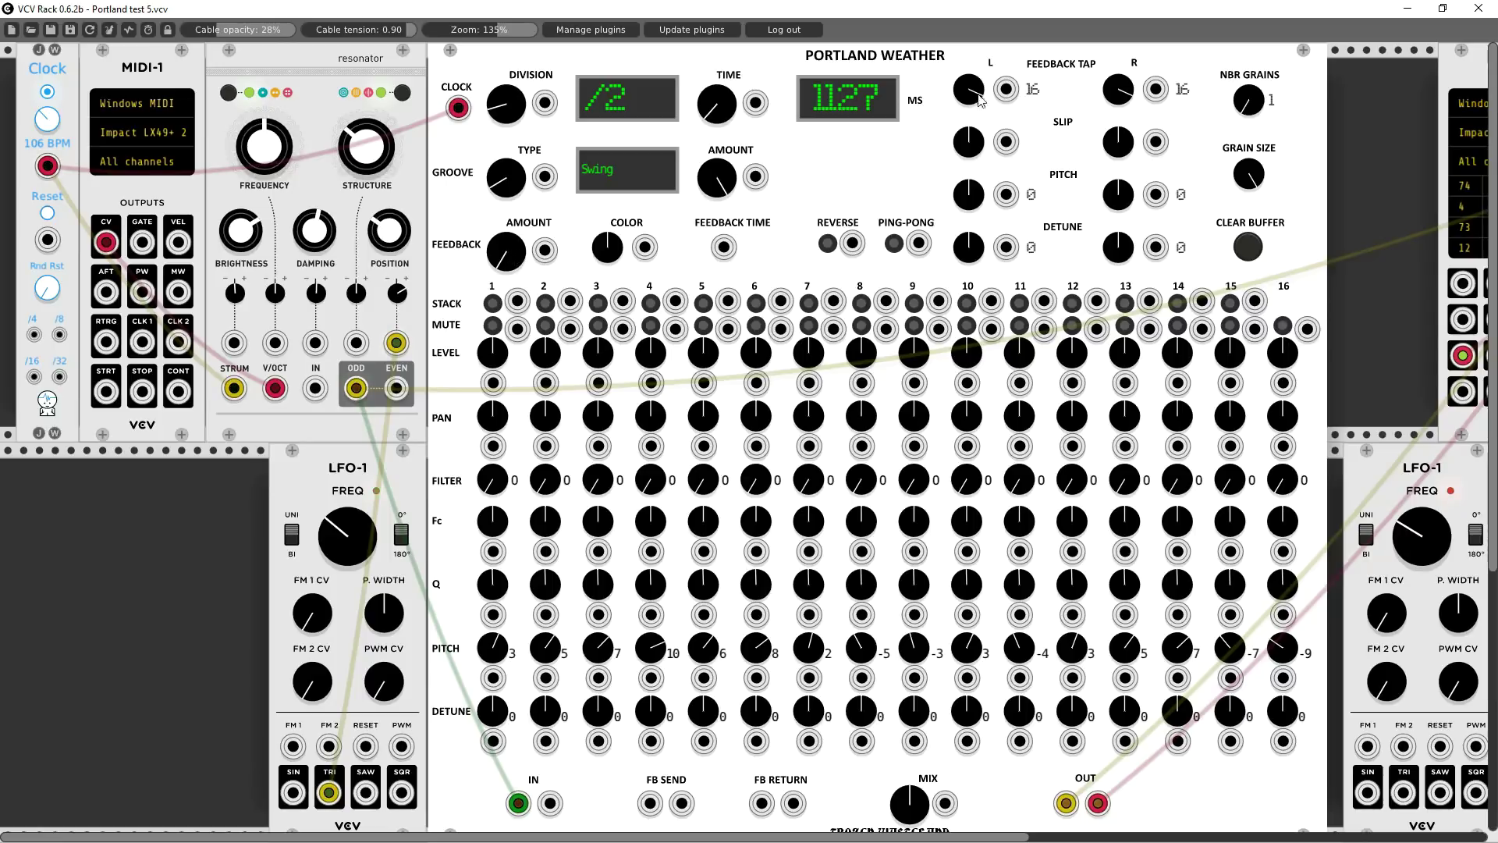
# Set the feedback taps to 6 left and 8 right, and raise the feedback amount with ping-pong enabled
pyautogui.moveTo(968, 88); pyautogui.dragTo(1028, 91)
pyautogui.moveTo(1118, 88)
pyautogui.mouseDown()
pyautogui.moveTo(1118, 113)
pyautogui.moveTo(1122, 80)
pyautogui.mouseUp()
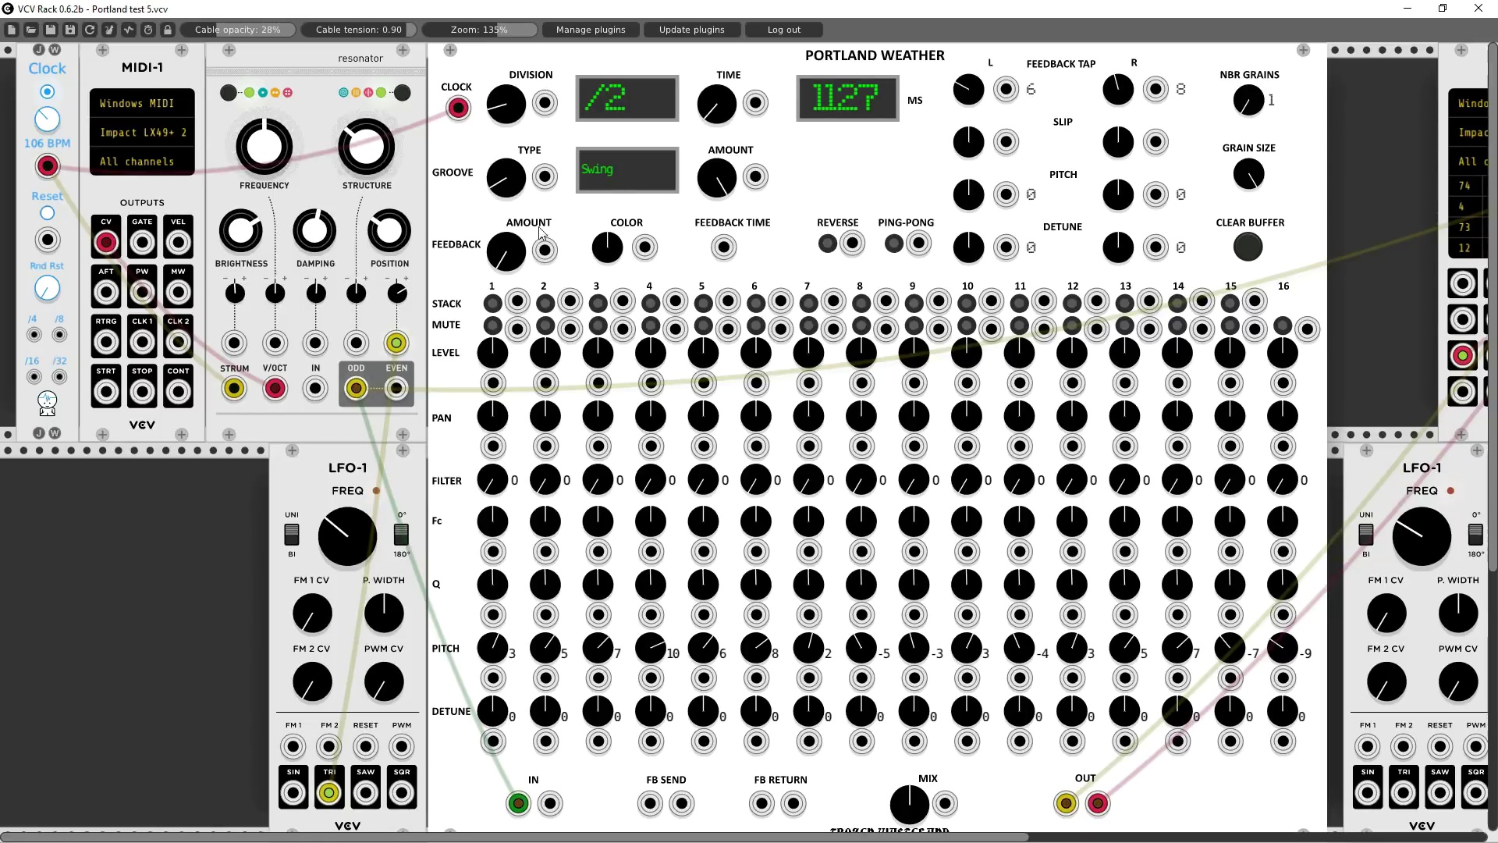
pyautogui.moveTo(506, 250); pyautogui.dragTo(505, 207)
pyautogui.click(894, 244)
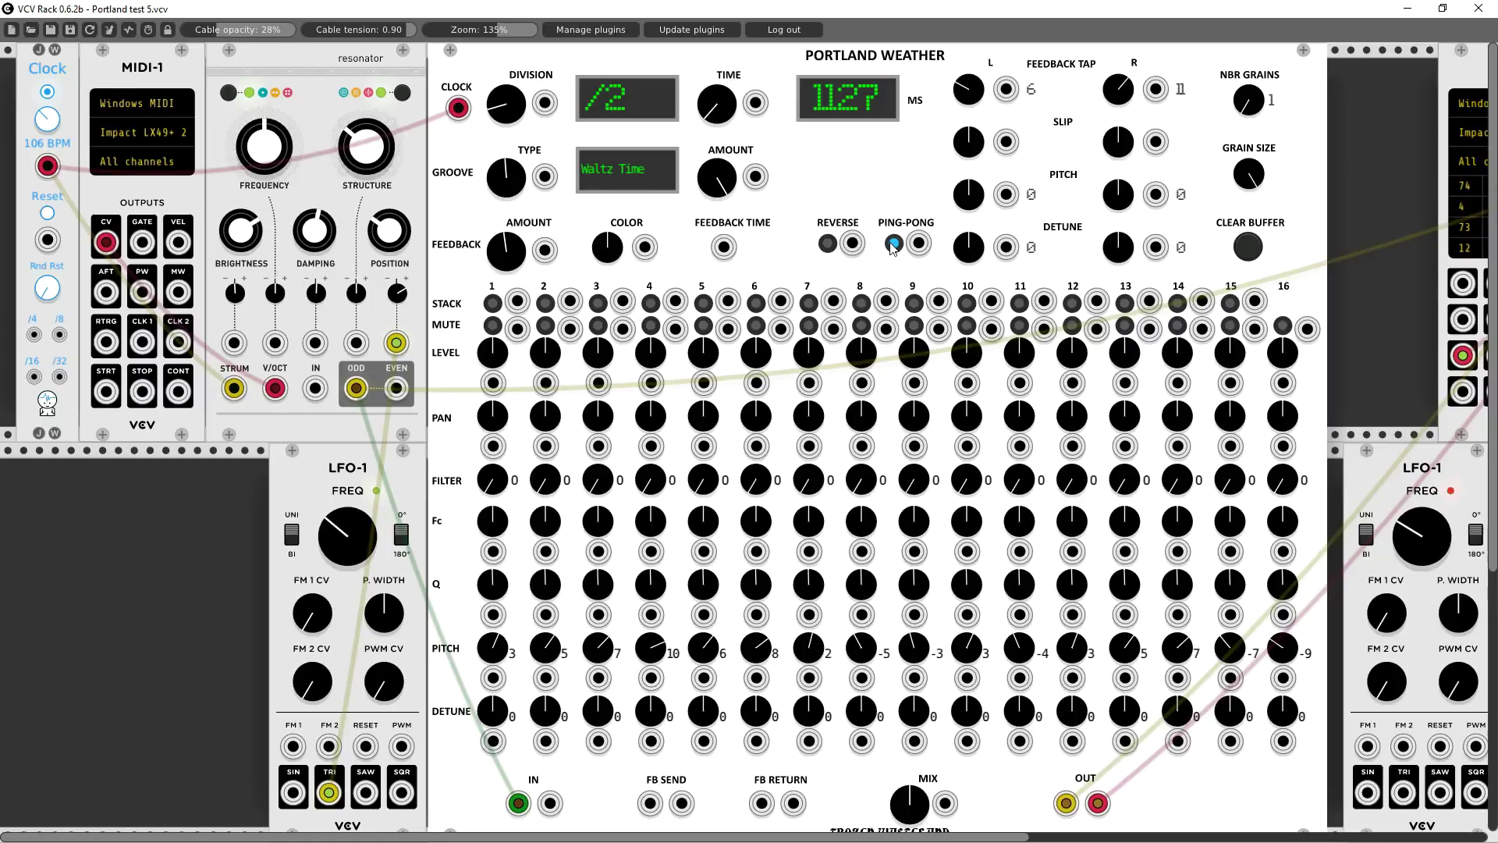
# Turn off ping-pong on Portland Weather, try reverse with higher feedback amount and color, and clear the buffer
pyautogui.click(894, 244)
pyautogui.click(828, 243)
pyautogui.moveTo(512, 250); pyautogui.dragTo(511, 172)
pyautogui.moveTo(600, 249); pyautogui.dragTo(600, 175)
pyautogui.click(1253, 245)
# Unpatch the Clock from Portland Weather's clock input and move the resonator's strum cable to MIDI-1's Gate output
pyautogui.moveTo(47, 166); pyautogui.dragTo(439, 201)
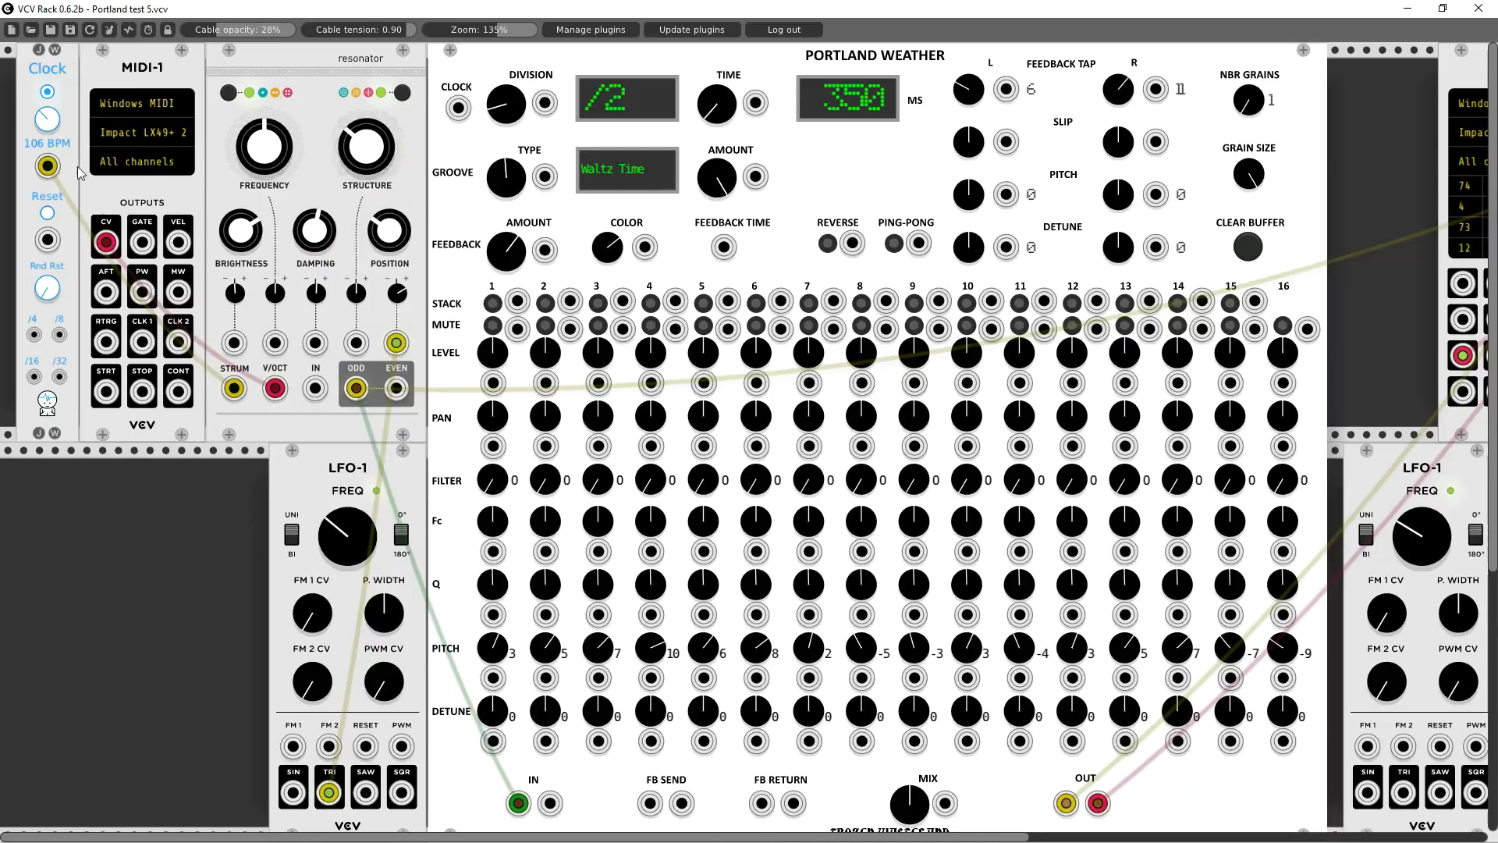
pyautogui.moveTo(48, 166); pyautogui.dragTo(142, 242)
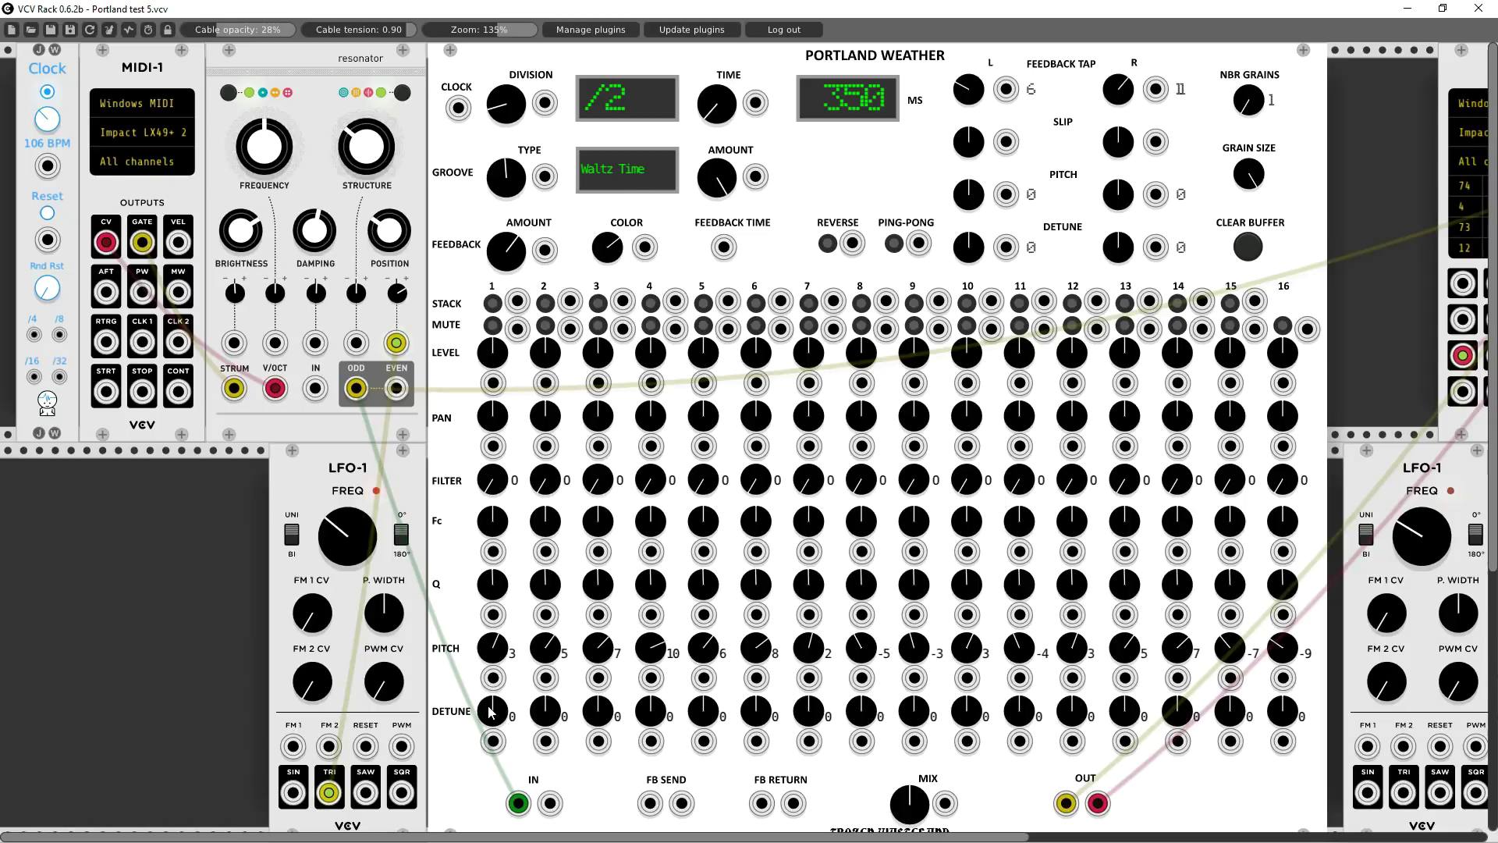
# Initialize Portland Weather and set its delay time to 245 ms
pyautogui.rightClick(866, 189)
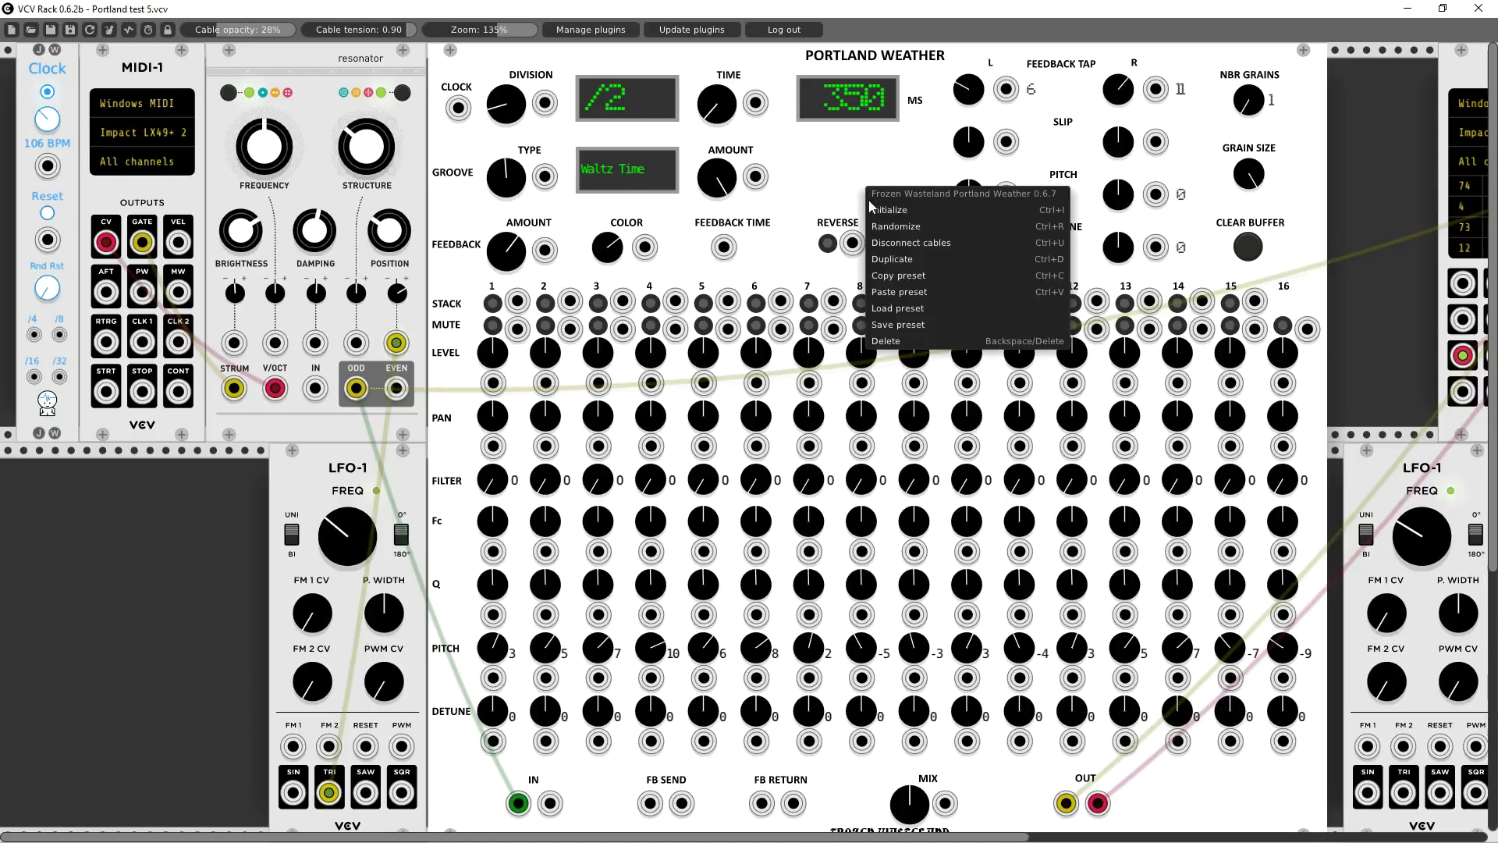
pyautogui.click(886, 210)
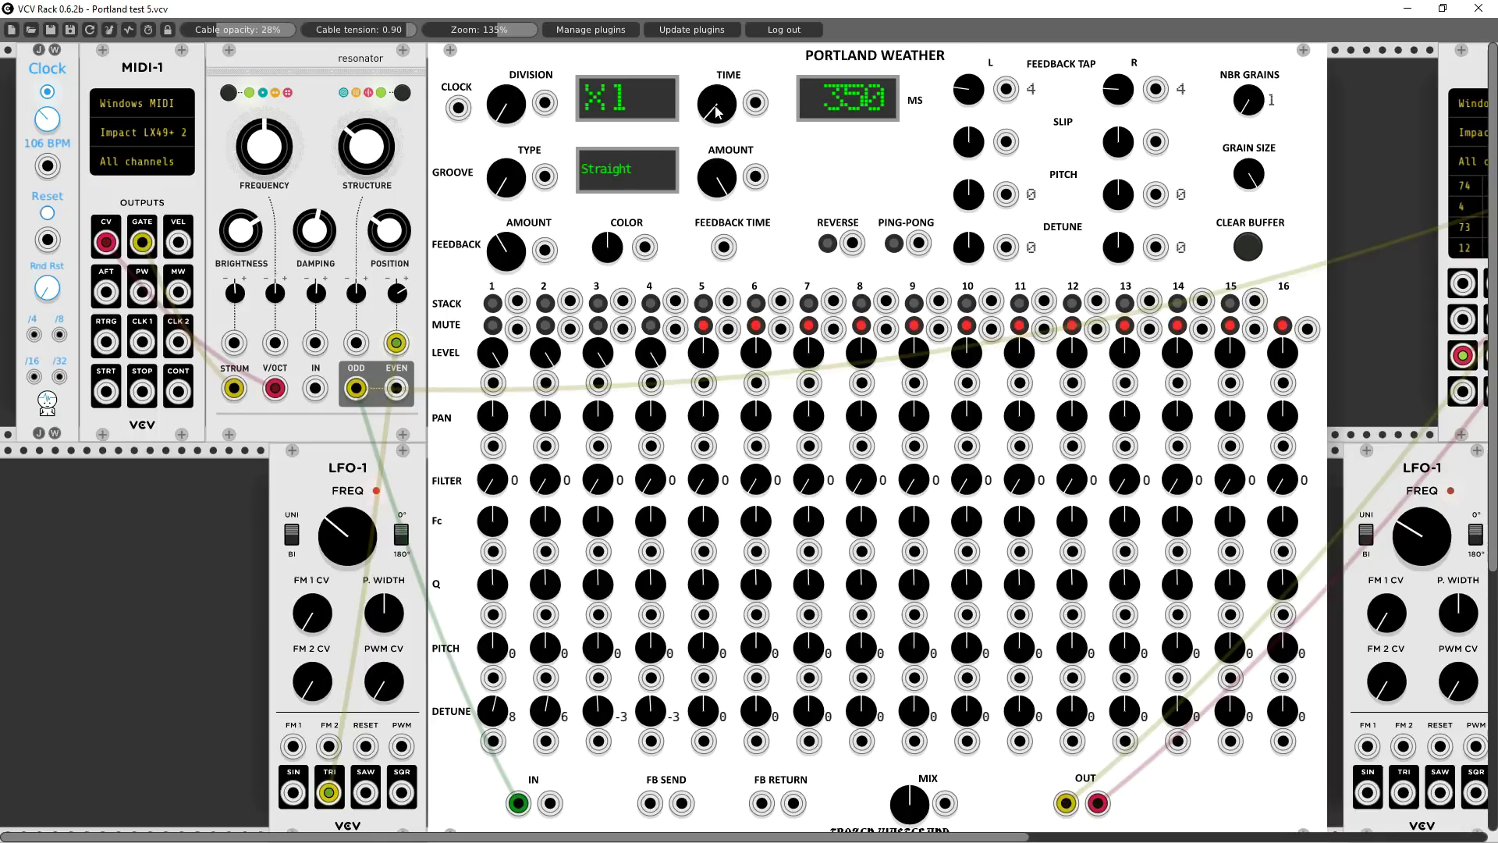
pyautogui.moveTo(721, 117); pyautogui.dragTo(722, 122)
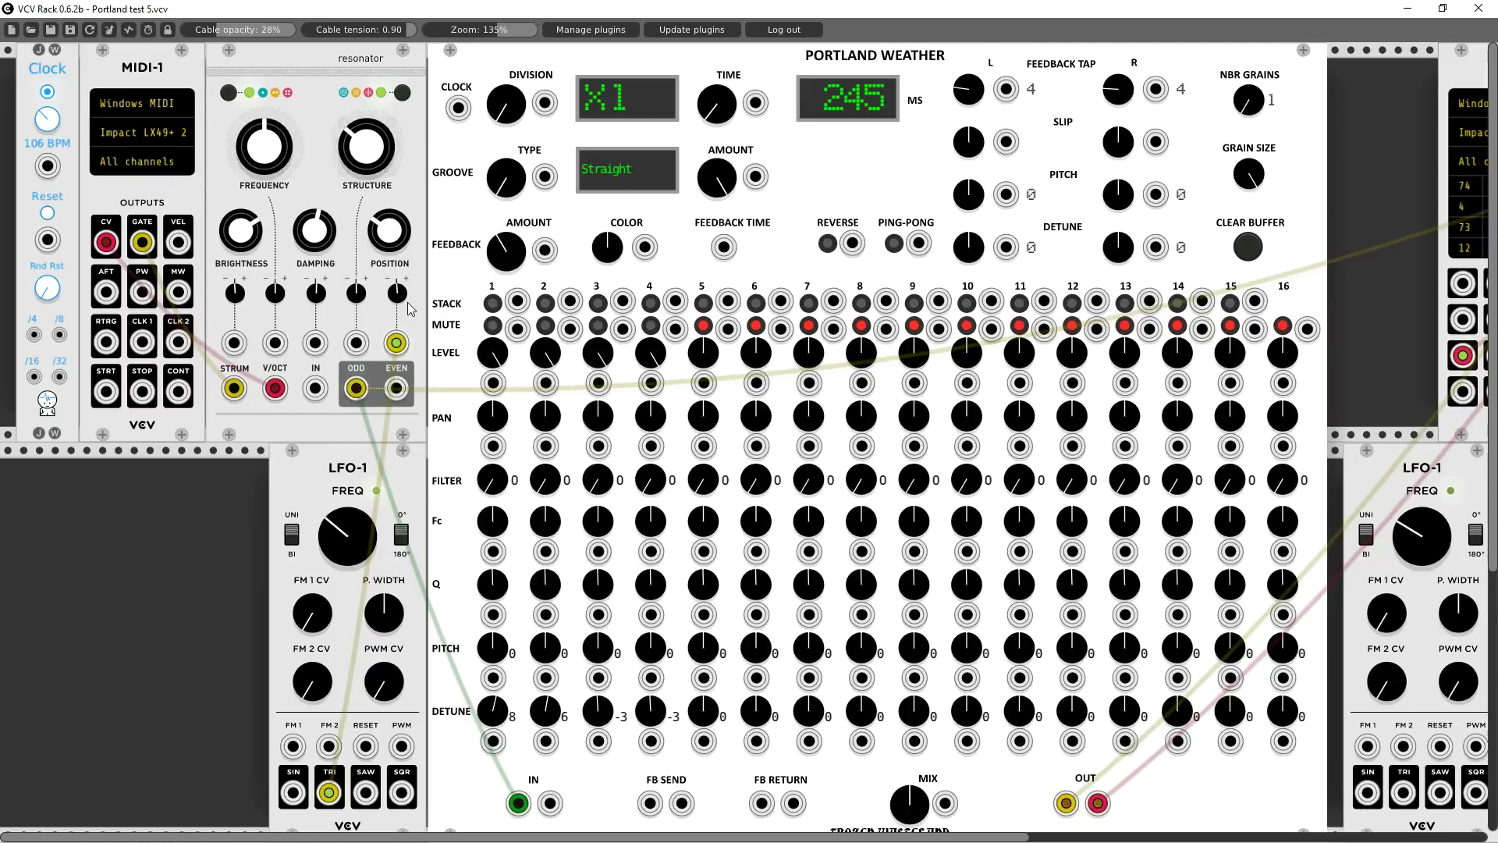
# Set the feedback pitch to 3 left and 5 right, the right feedback tap to 2, and the groove type to Waltz Time
pyautogui.moveTo(969, 194)
pyautogui.mouseDown()
pyautogui.moveTo(968, 181)
pyautogui.moveTo(977, 200)
pyautogui.mouseUp()
pyautogui.moveTo(1117, 194); pyautogui.dragTo(1106, 228)
pyautogui.moveTo(1117, 77); pyautogui.dragTo(1118, 99)
pyautogui.moveTo(517, 168); pyautogui.dragTo(517, 129)
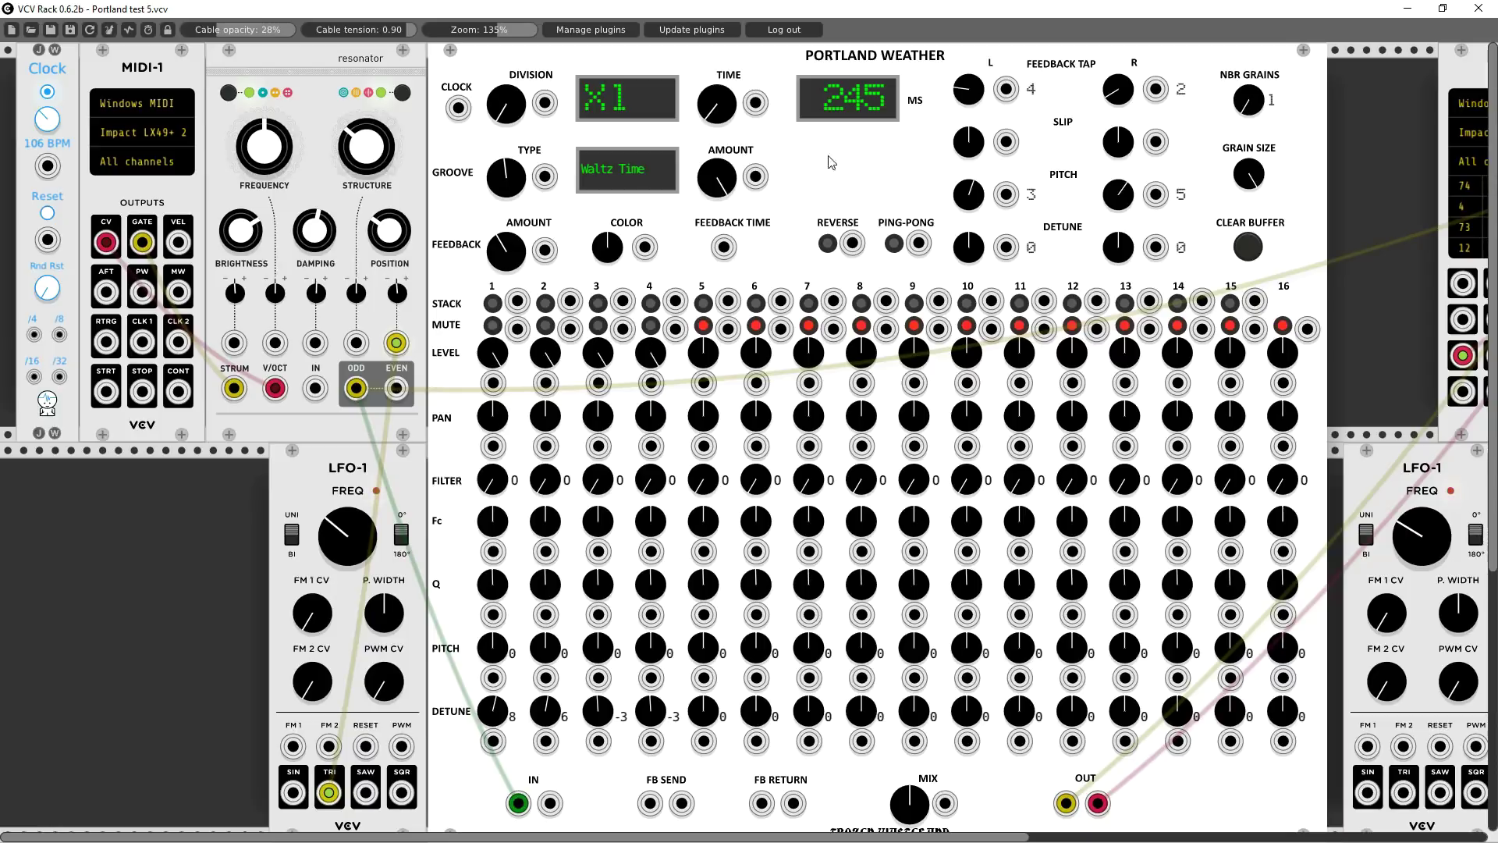
# Clear Portland Weather's buffer, then close VCV Rack and relaunch it from the desktop
pyautogui.click(1248, 248)
pyautogui.click(1248, 249)
pyautogui.click(1479, 11)
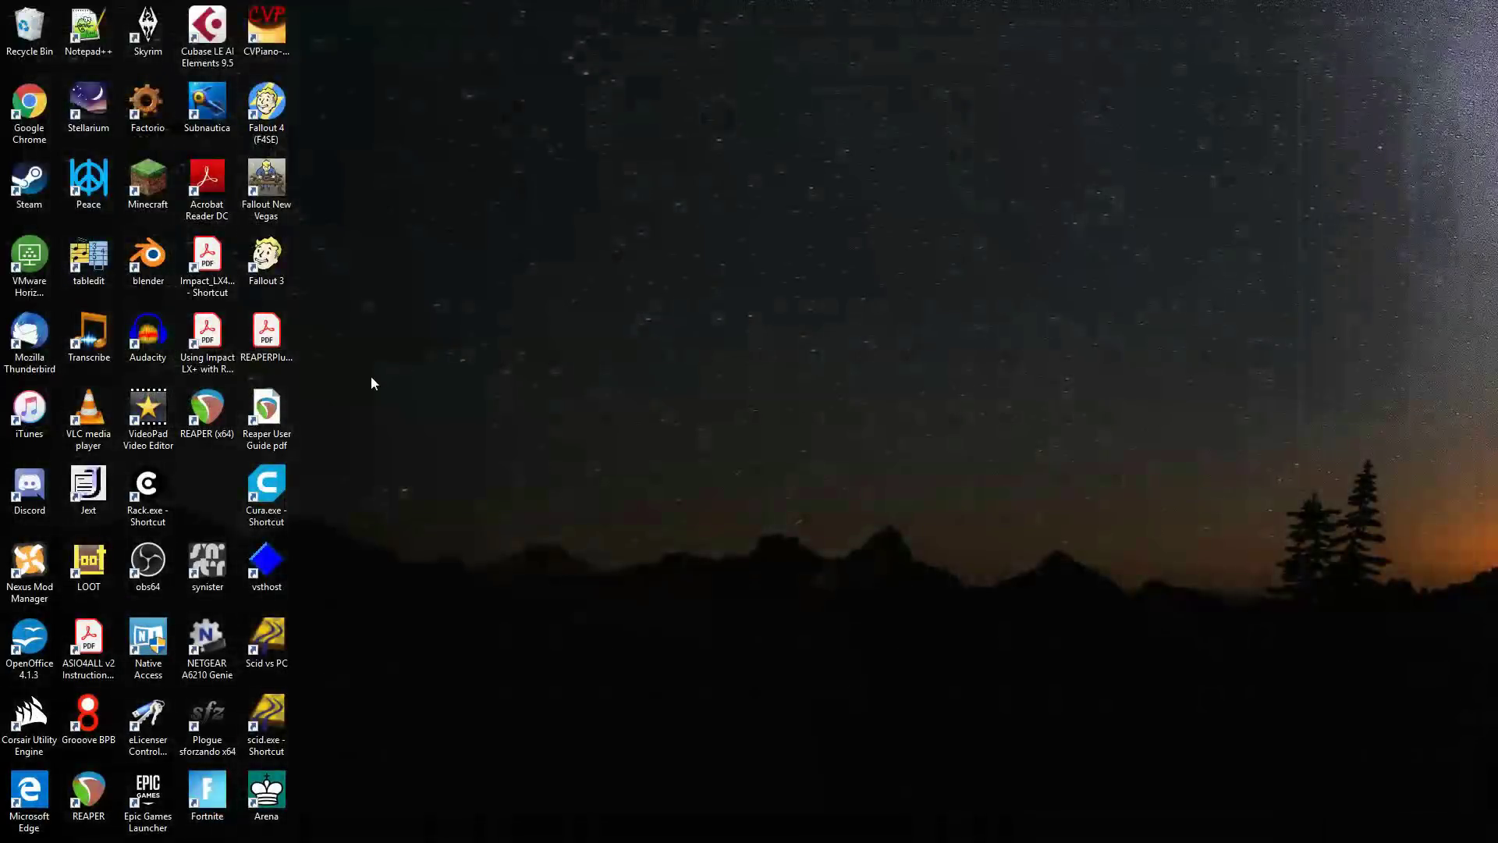
pyautogui.doubleClick(148, 488)
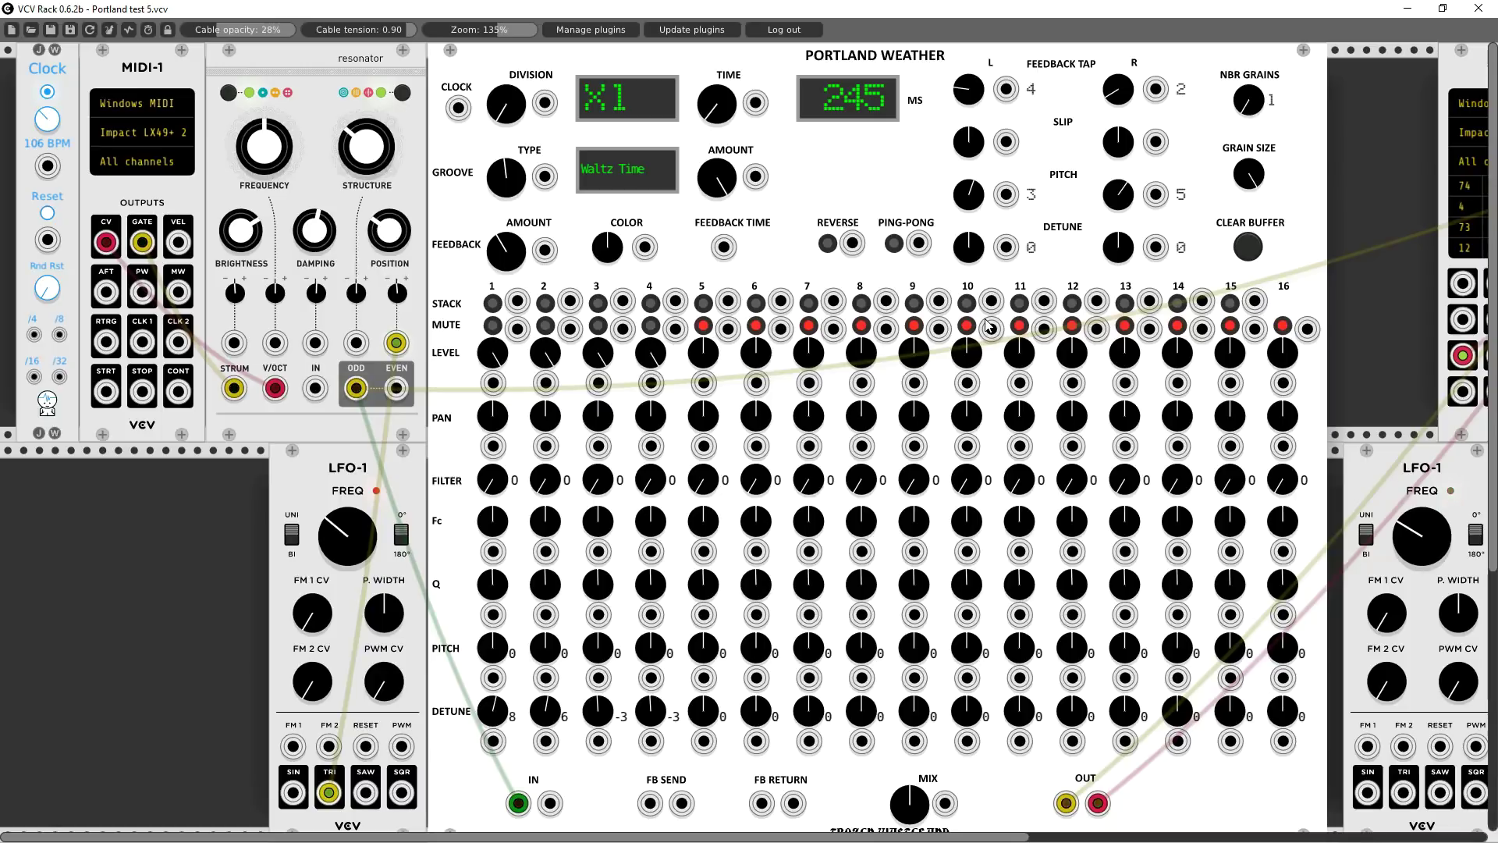
# Unmute delay taps 5 to 16 on Portland Weather
pyautogui.click(703, 327)
pyautogui.click(805, 327)
pyautogui.click(860, 327)
pyautogui.click(913, 327)
pyautogui.click(967, 327)
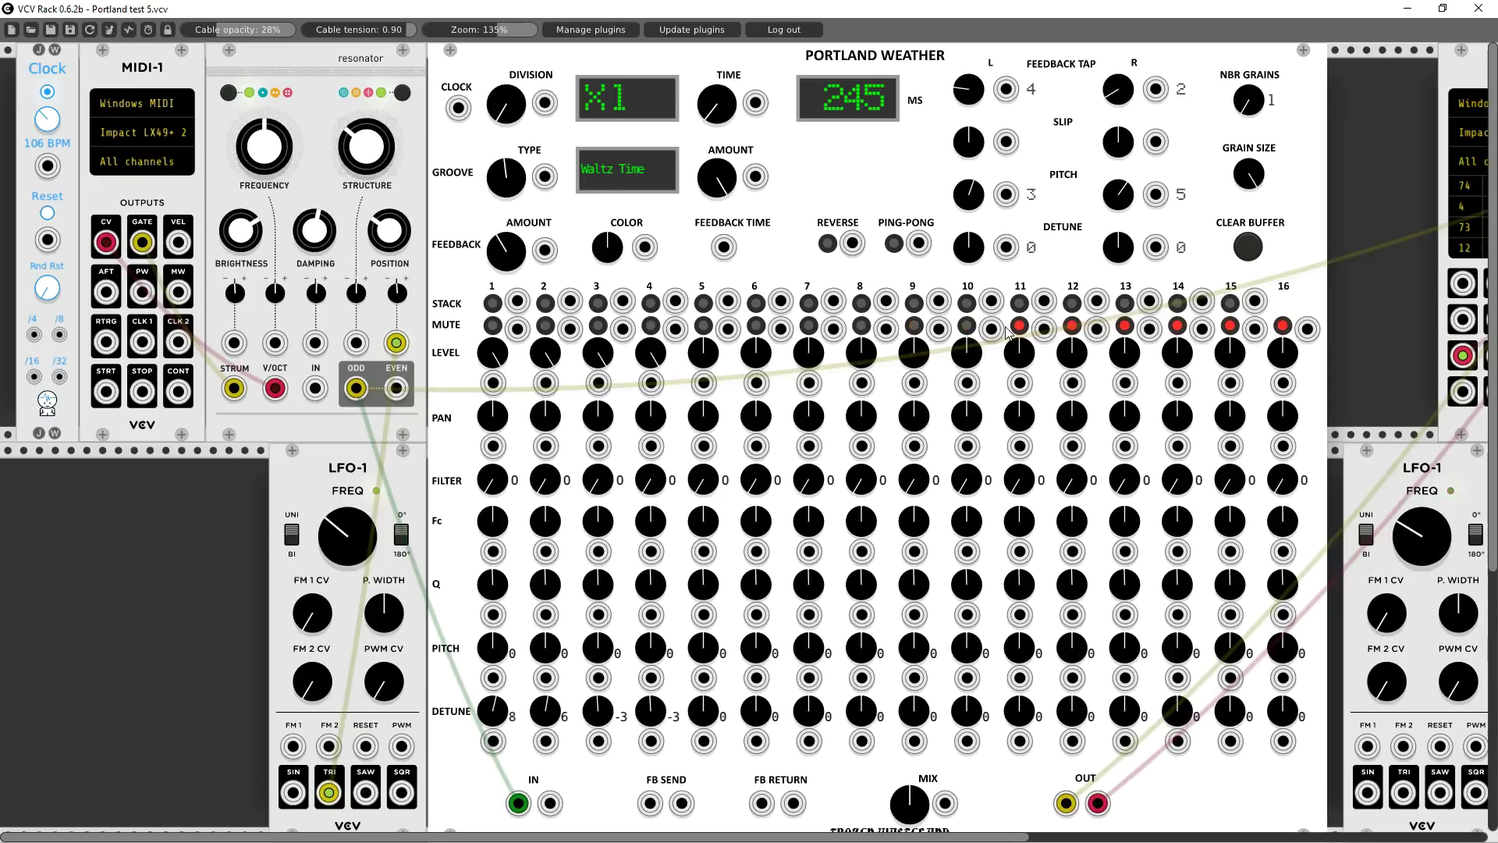
pyautogui.click(1071, 327)
pyautogui.click(1124, 327)
pyautogui.click(1177, 327)
pyautogui.click(1230, 326)
pyautogui.click(1283, 326)
# Set the number of grains to 4, try different grain sizes with ping-pong feedback, and clear the buffer
pyautogui.moveTo(1248, 173); pyautogui.dragTo(1249, 182)
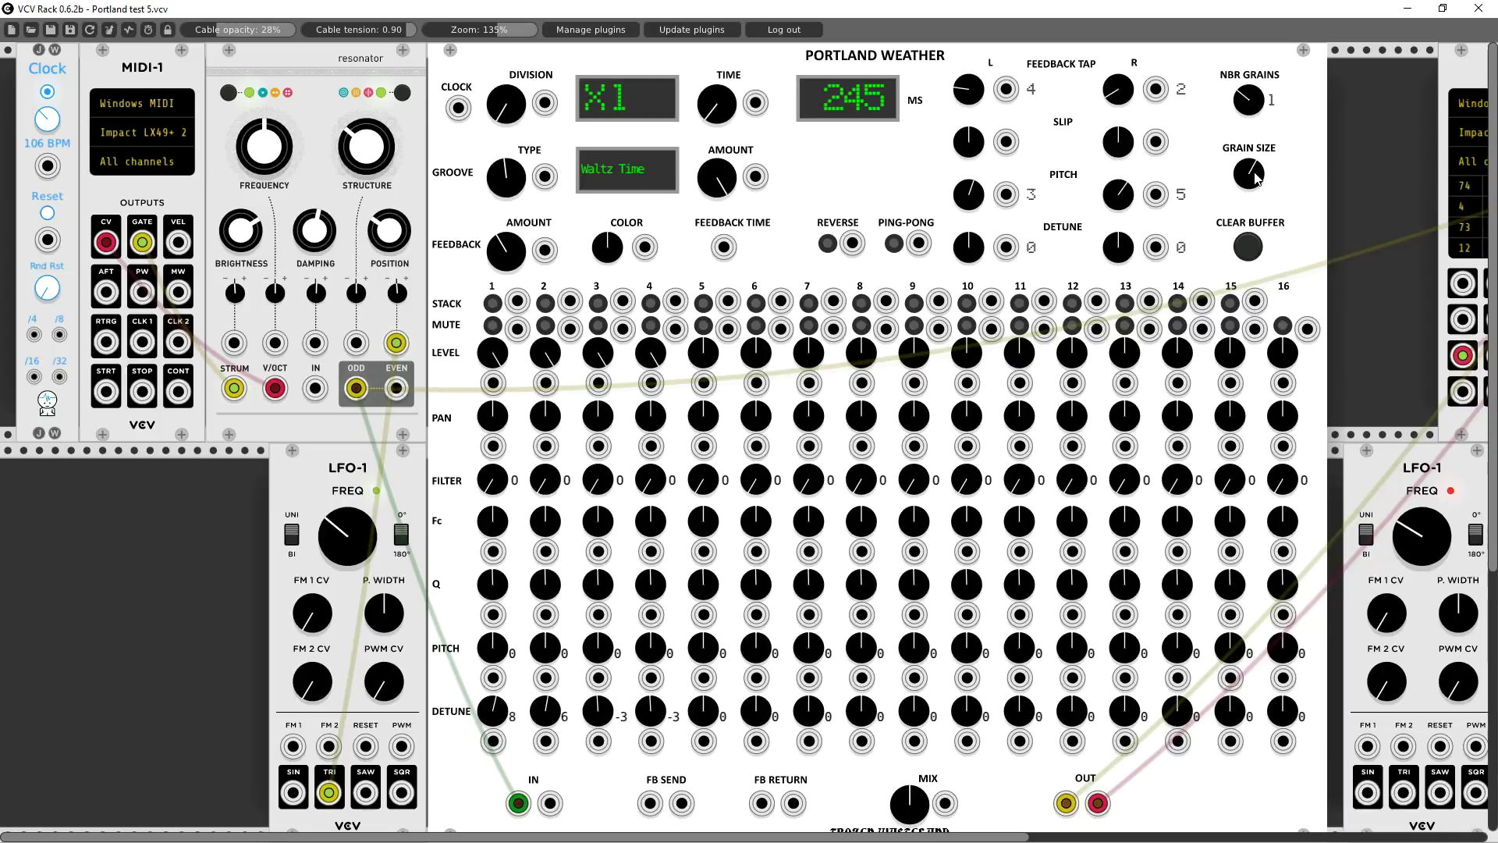
pyautogui.moveTo(1248, 173); pyautogui.dragTo(1248, 186)
pyautogui.moveTo(1249, 99); pyautogui.dragTo(1248, 84)
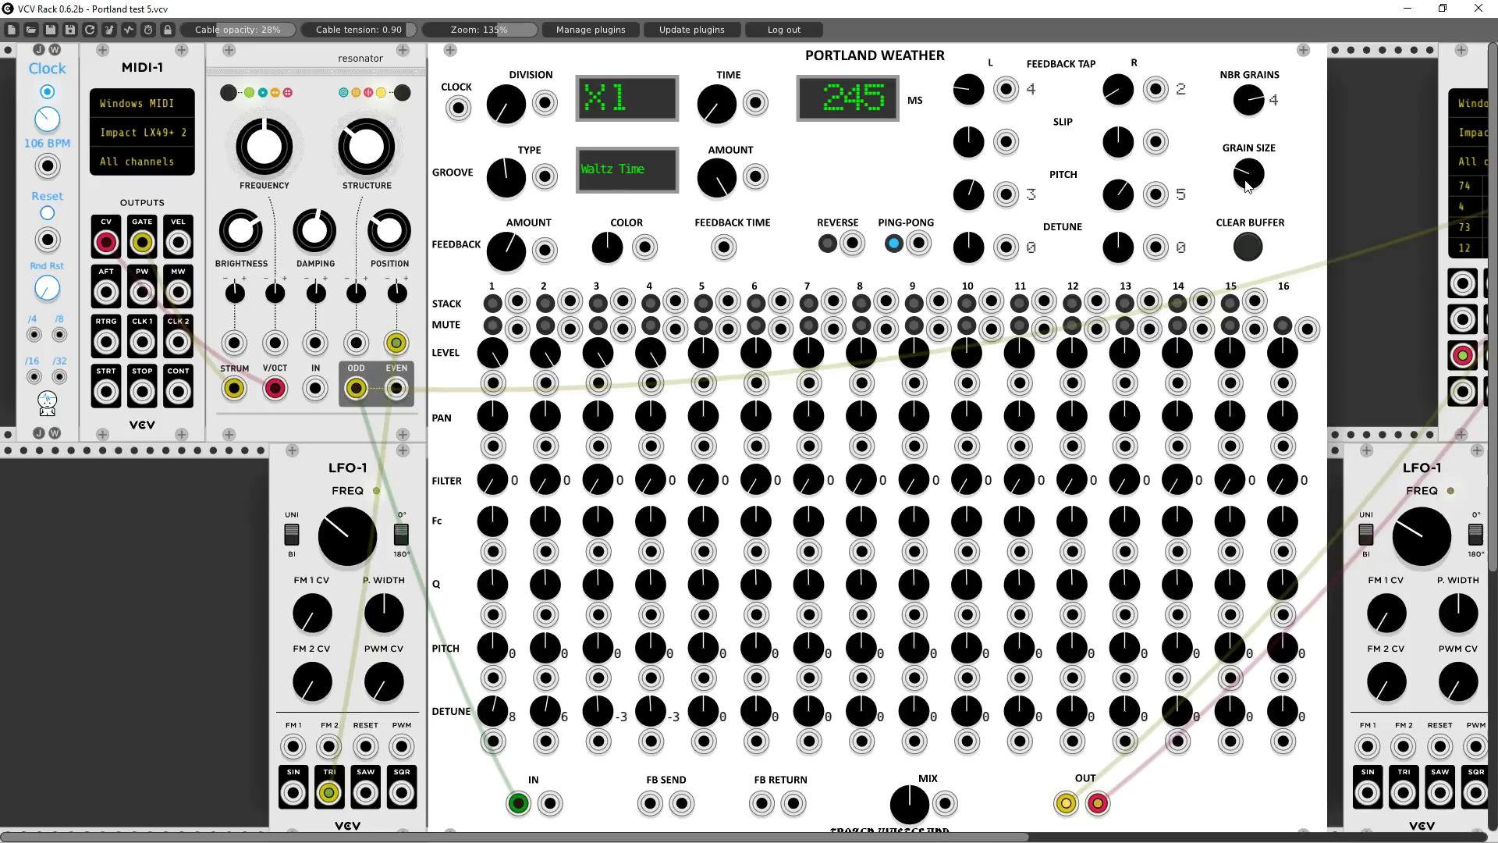
pyautogui.click(1247, 250)
pyautogui.moveTo(1248, 173); pyautogui.dragTo(1248, 139)
pyautogui.click(1249, 247)
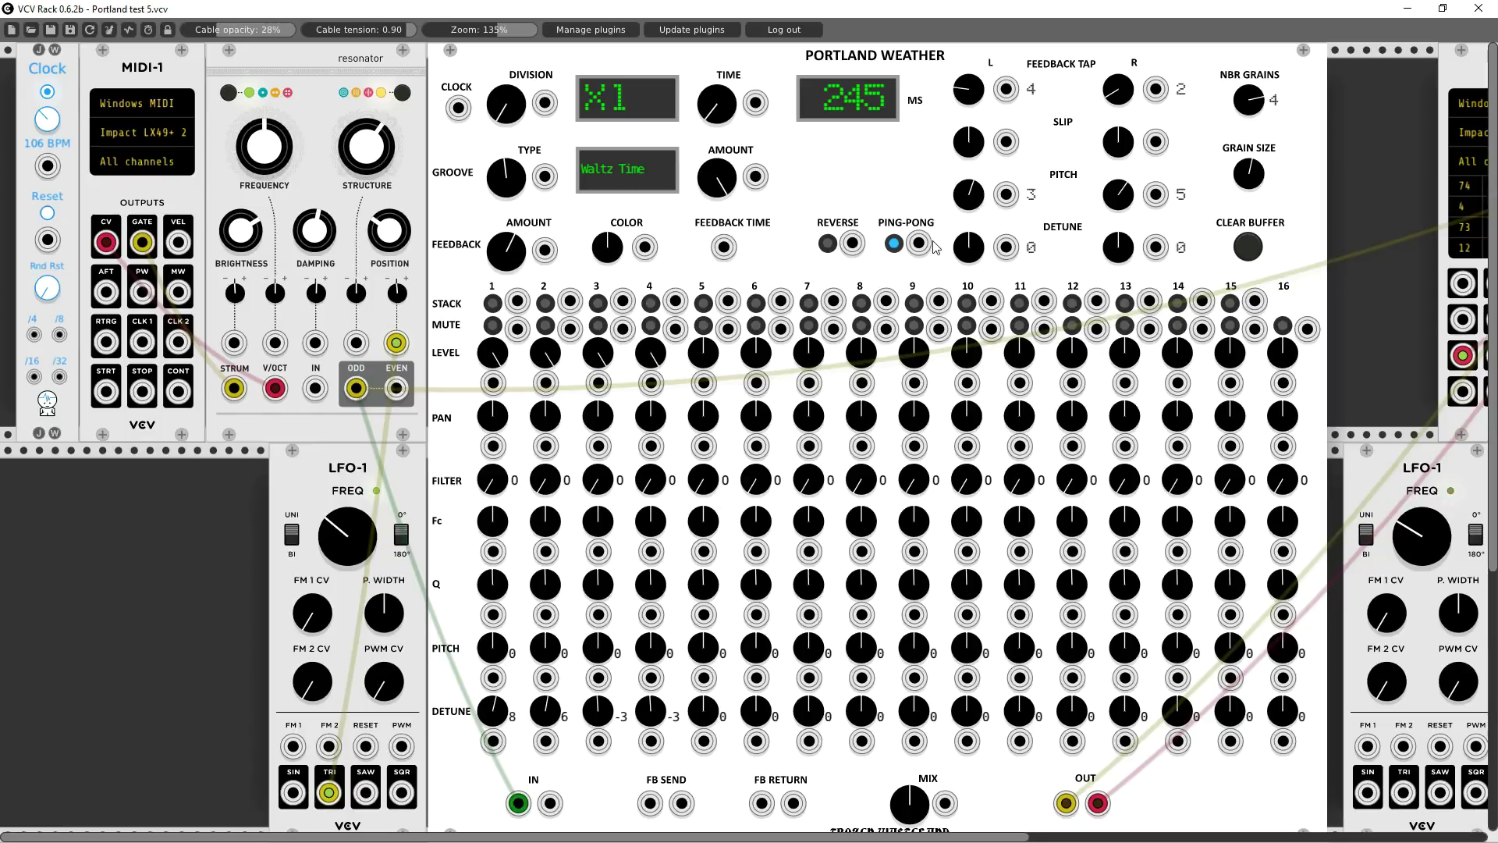
# Turn off ping-pong and lower the Waltz Time groove amount to slightly above its midpoint
pyautogui.click(894, 244)
pyautogui.moveTo(716, 178); pyautogui.dragTo(716, 191)
pyautogui.moveTo(721, 186); pyautogui.dragTo(722, 202)
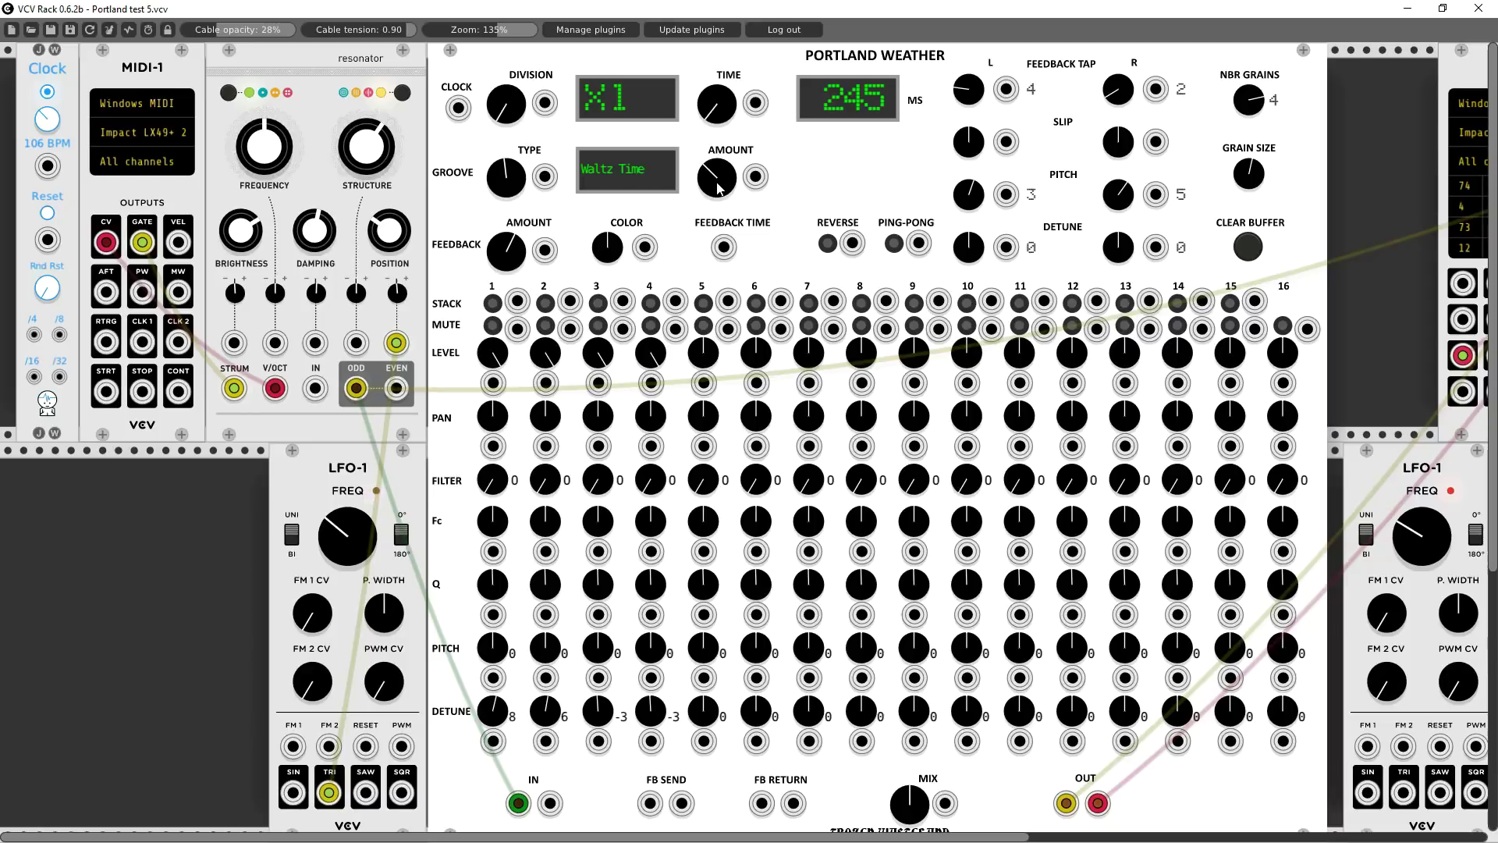
pyautogui.moveTo(718, 188); pyautogui.dragTo(718, 187)
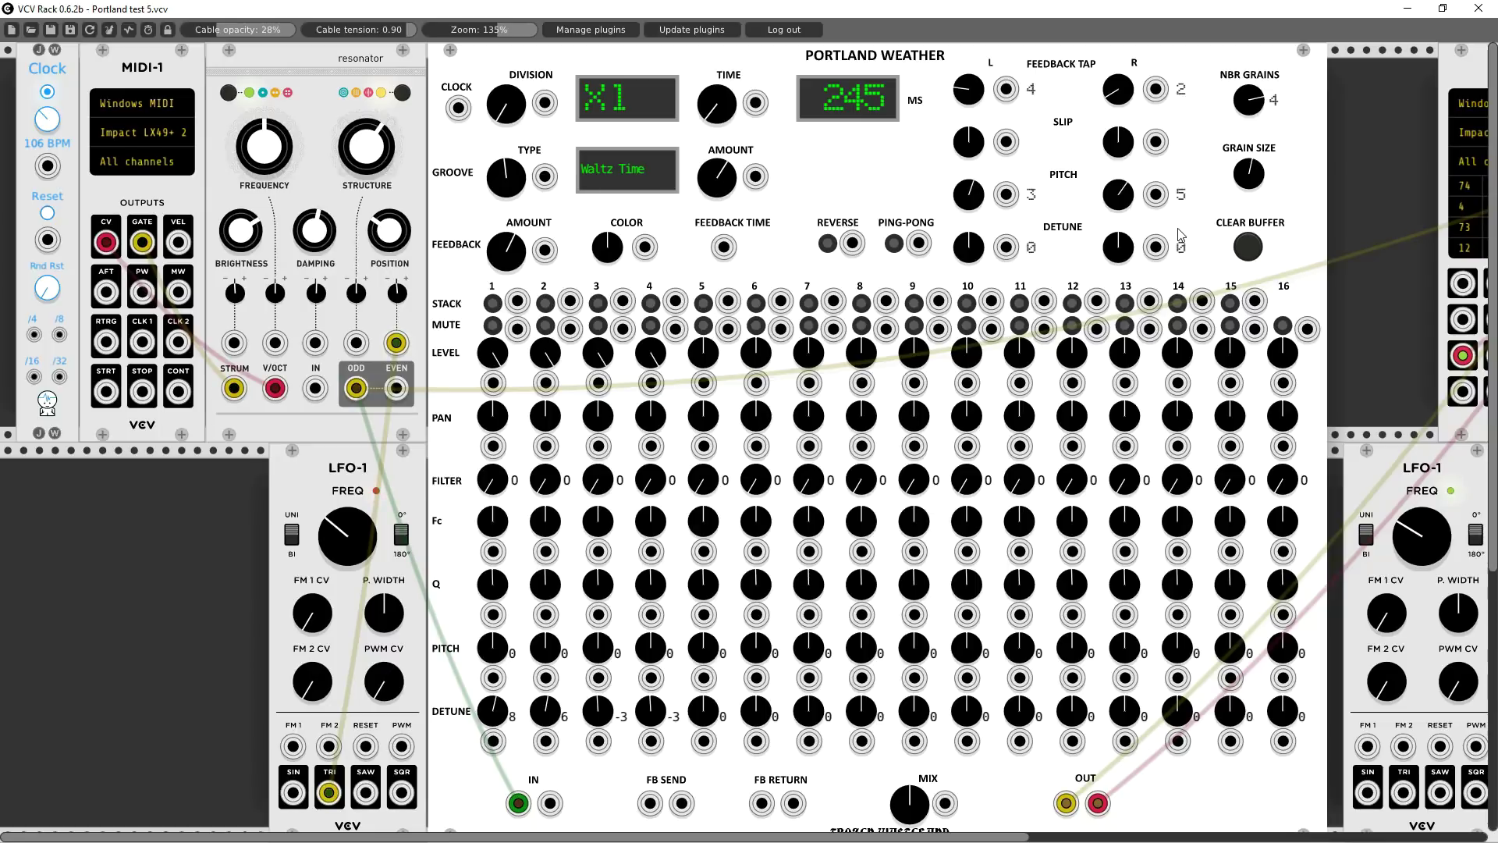
# Lower the feedback amount to roughly a quarter with reverse enabled, and look over the feedback send and return jacks
pyautogui.moveTo(1248, 173); pyautogui.dragTo(1248, 87)
pyautogui.moveTo(506, 250); pyautogui.dragTo(507, 230)
pyautogui.scroll(-2, 1048, 409)
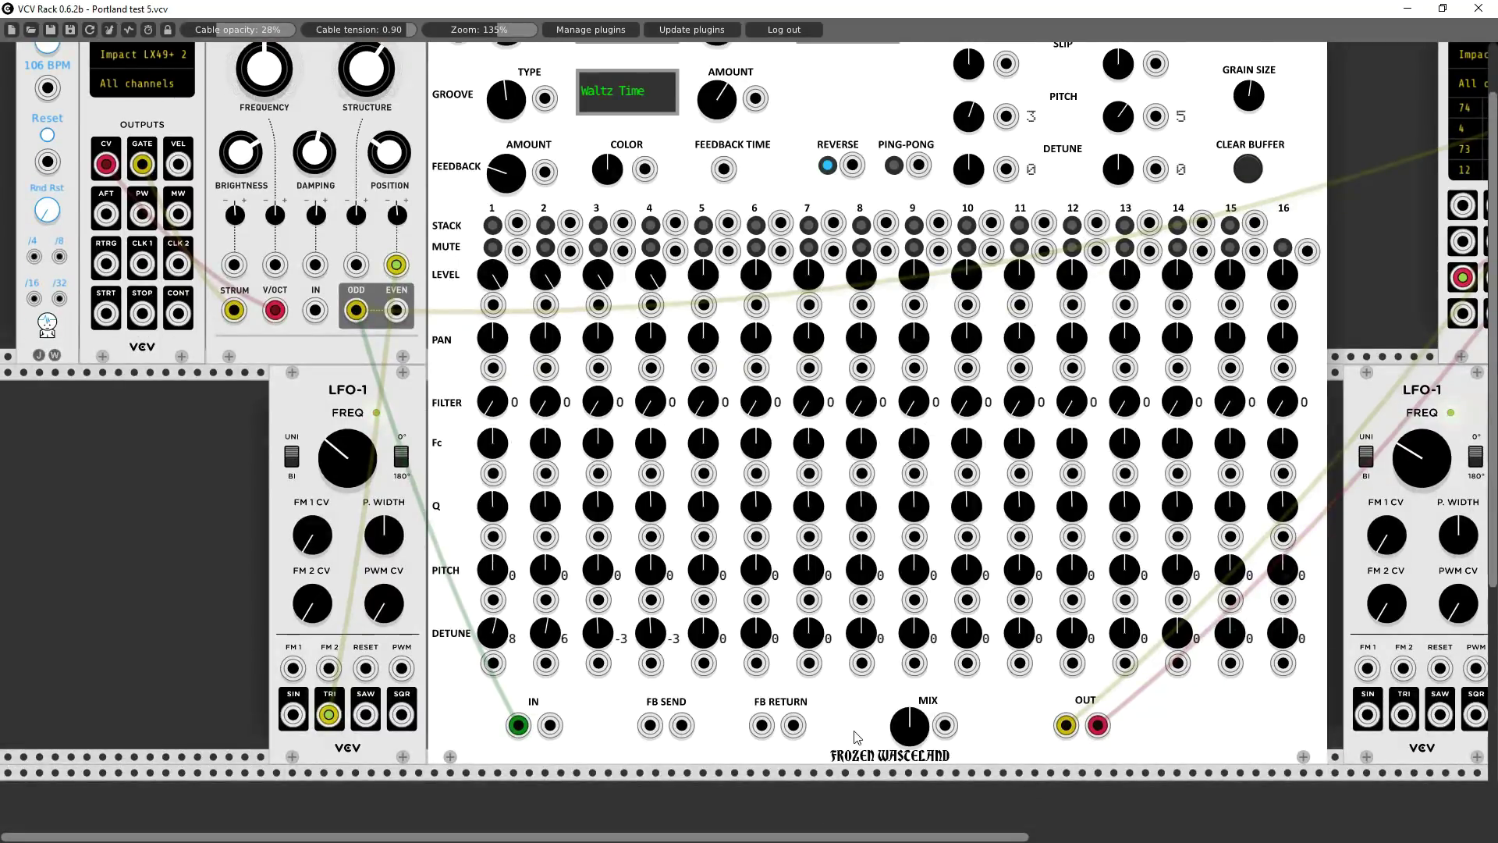
pyautogui.scroll(2, 928, 302)
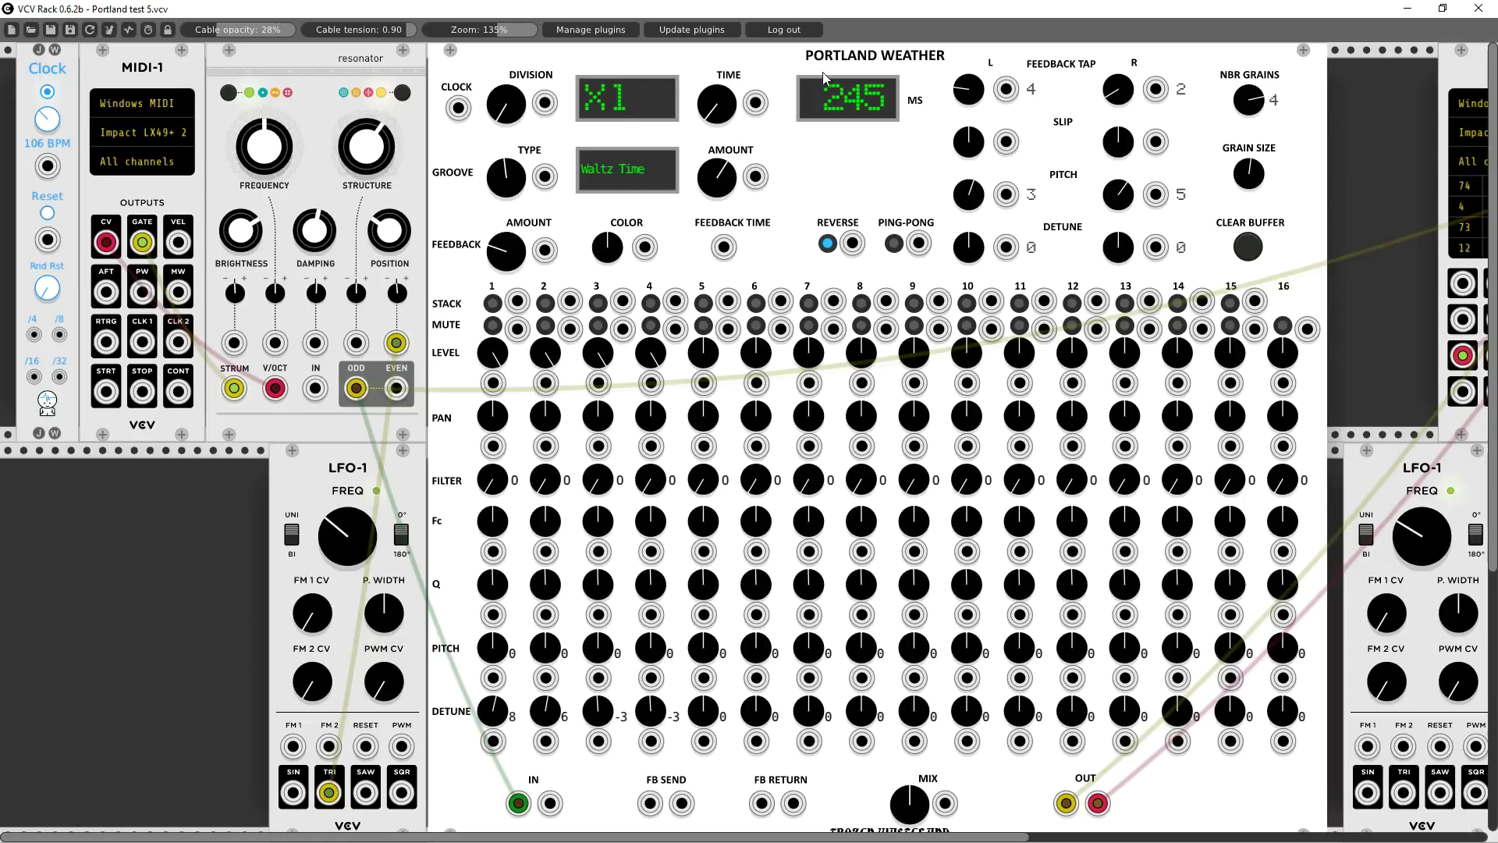
# Cycle the resonator module through its resonator models
pyautogui.click(401, 97)
pyautogui.click(403, 95)
pyautogui.click(403, 94)
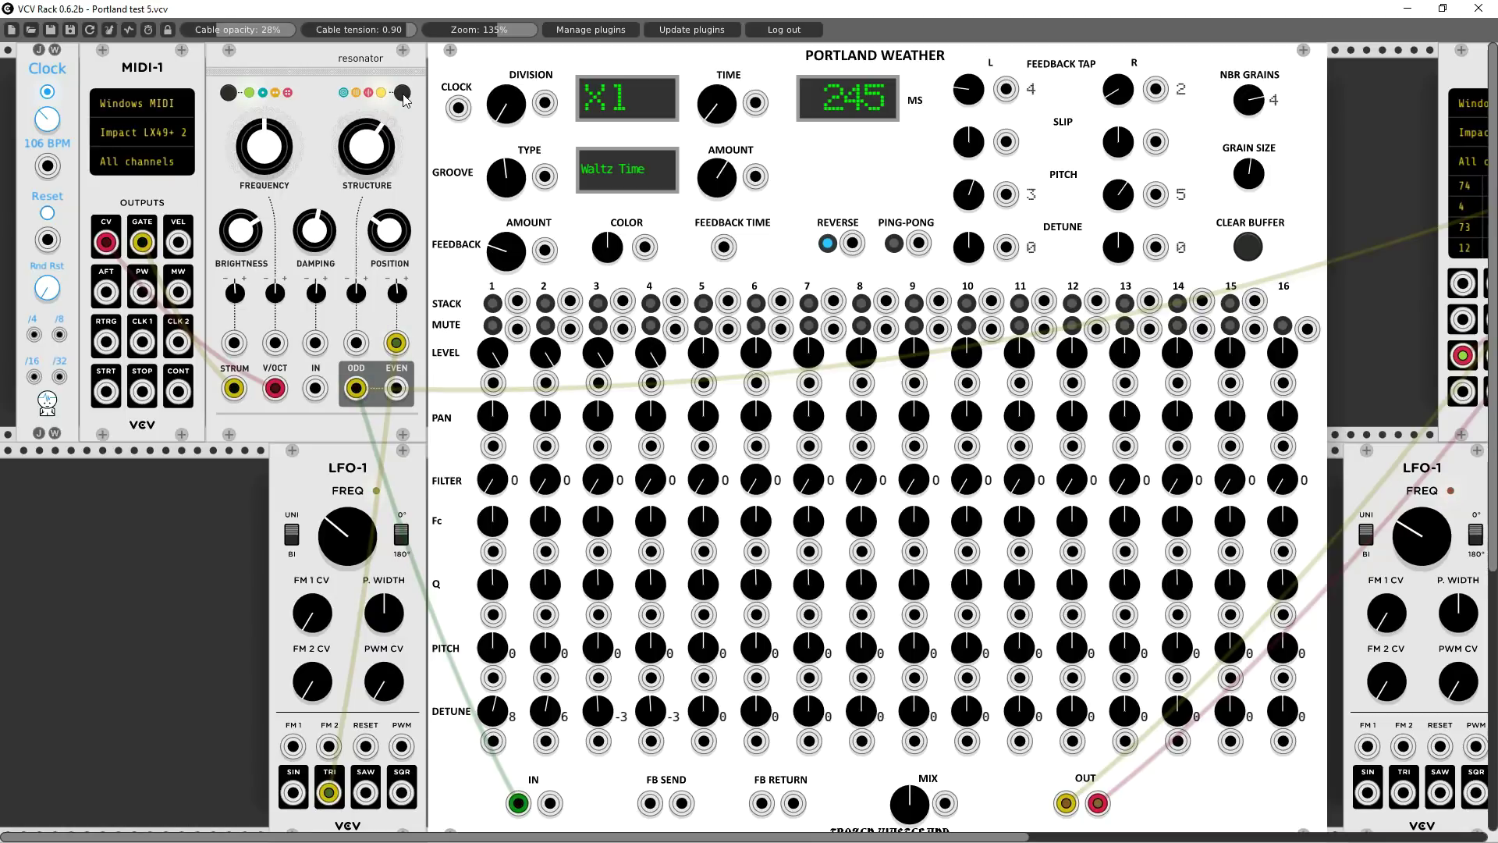